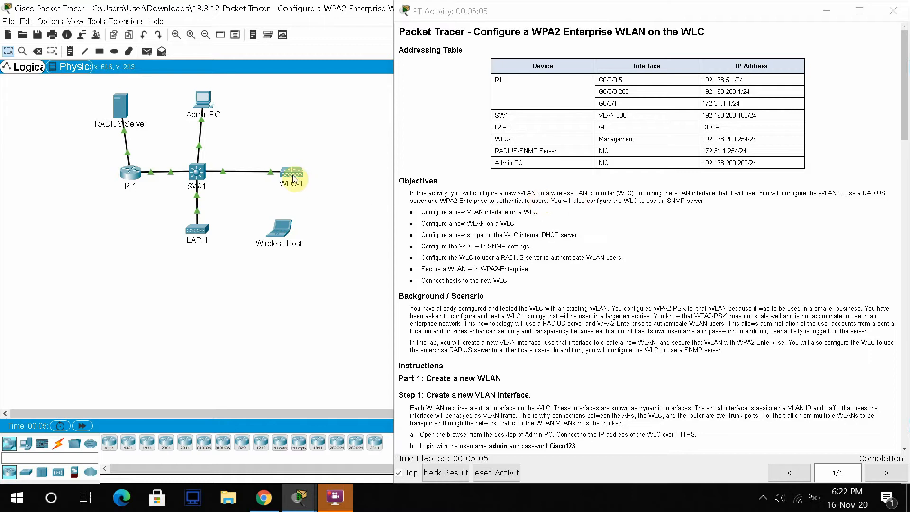
- Highlight the words 'use' and 'user' in the activity's RADIUS objectives
mouse_move(294, 179)
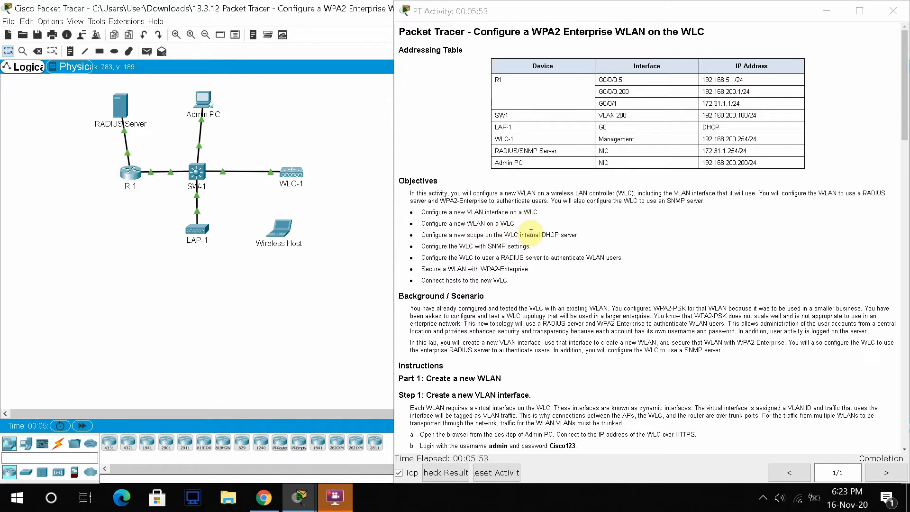
double_click(487, 258)
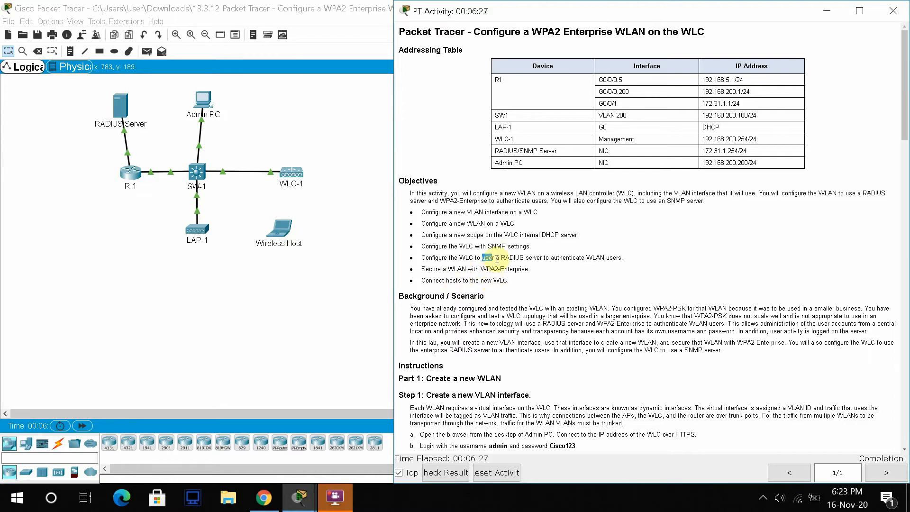
drag(496, 259, 481, 258)
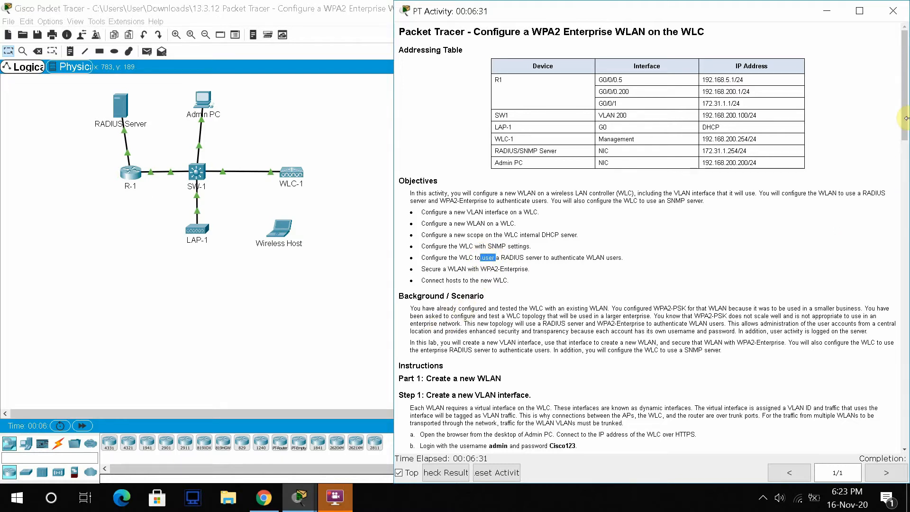
drag(906, 117, 905, 165)
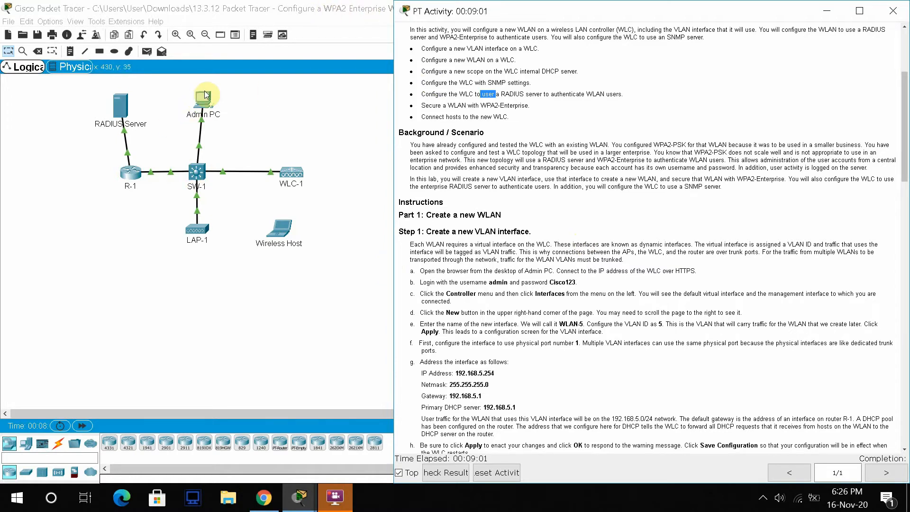
- Open Admin PC's Web Browser and place its window beside the narrowed instructions panel
drag(392, 88, 446, 92)
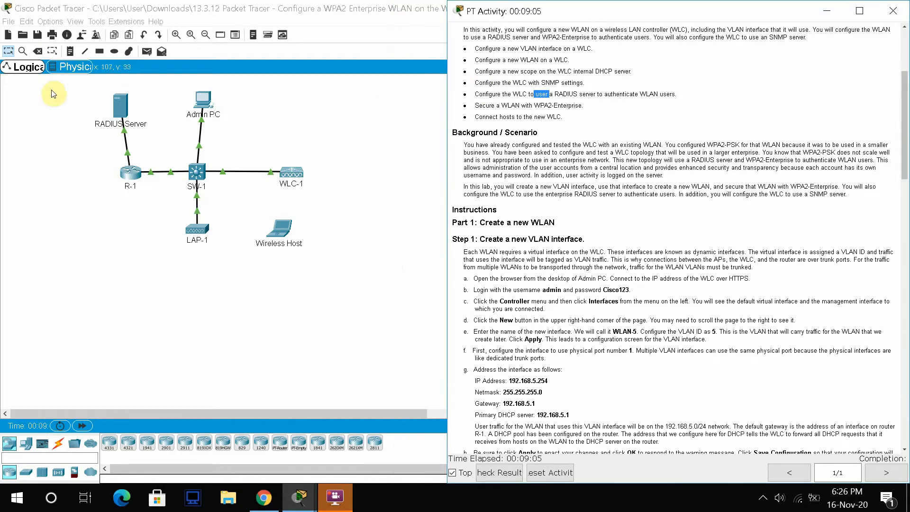
click(204, 98)
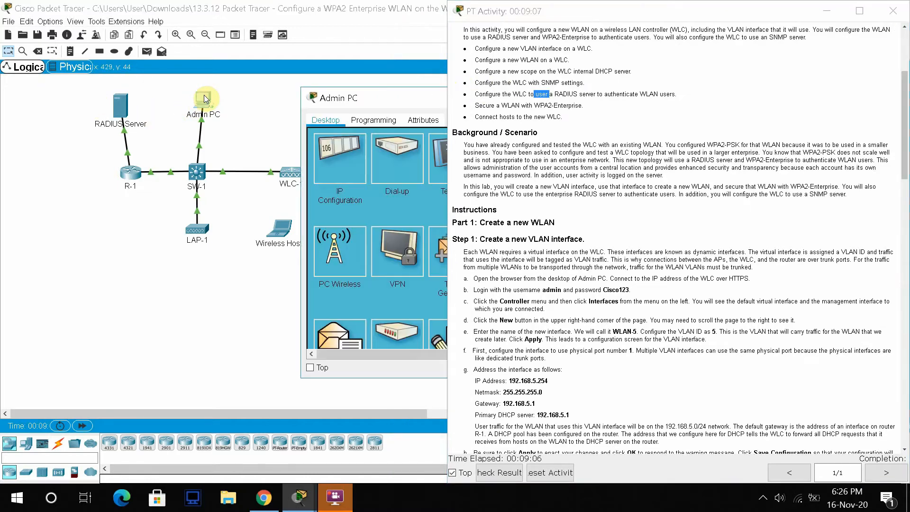
drag(357, 103, 90, 107)
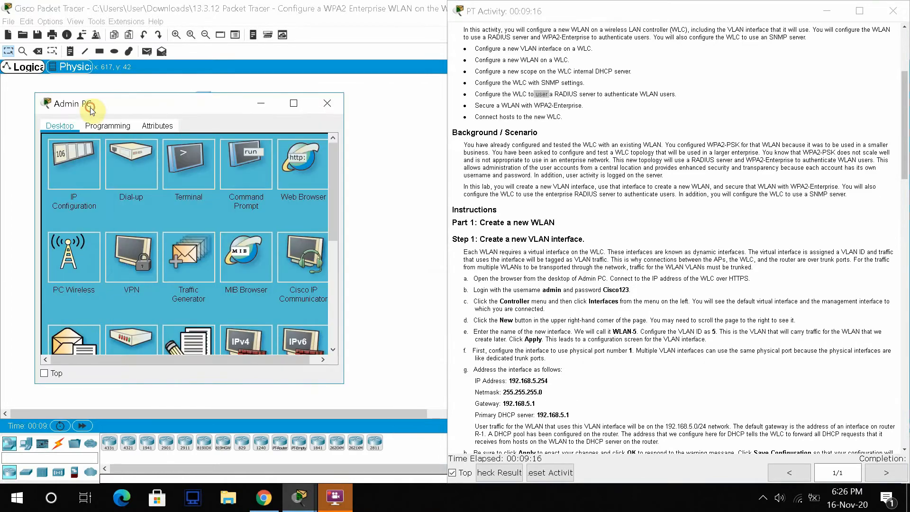
click(302, 179)
drag(186, 104, 125, 210)
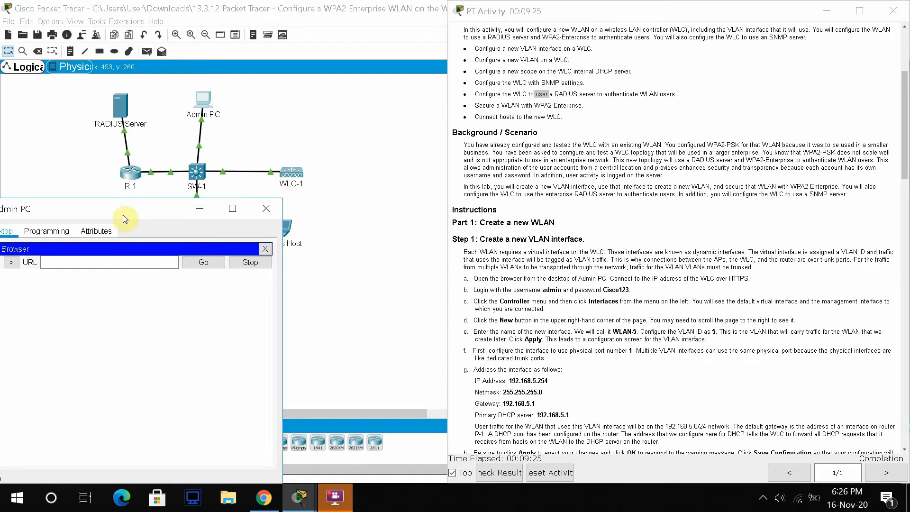
drag(135, 205, 185, 127)
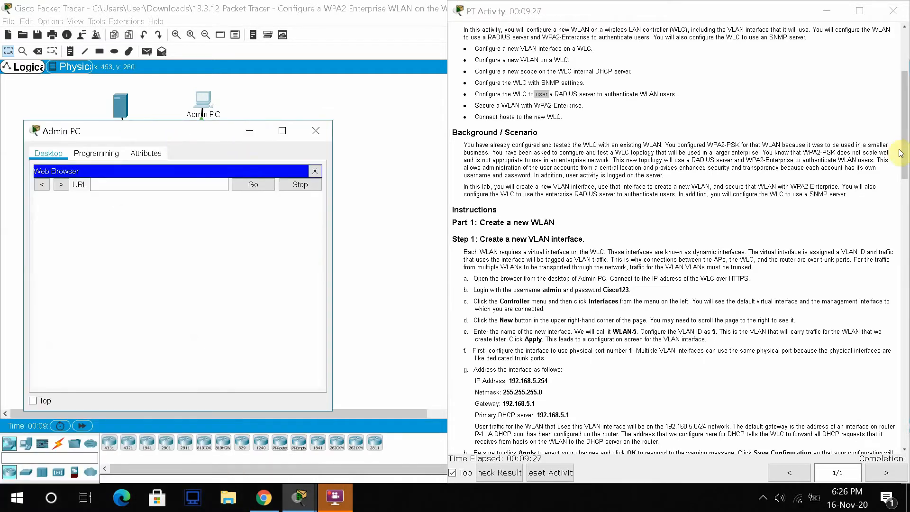
drag(905, 152, 906, 111)
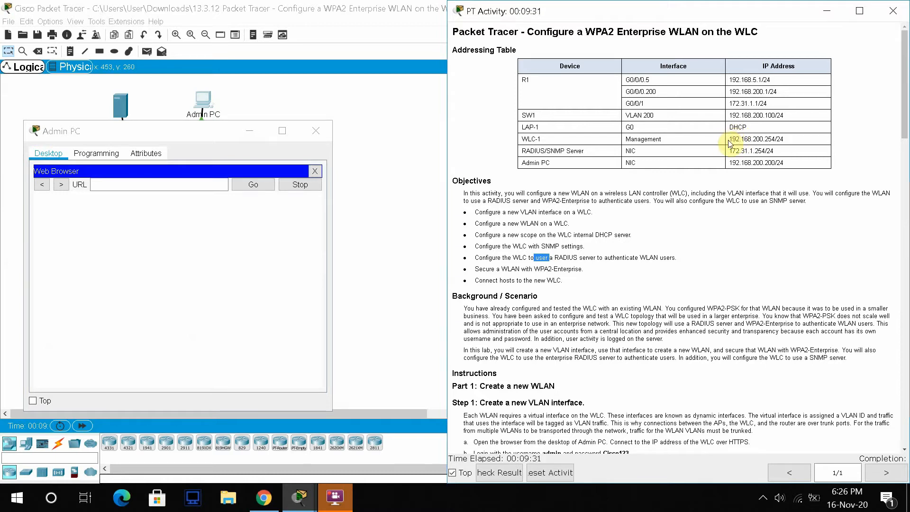
- Copy WLC-1's management IP from the Addressing Table and enlarge the Admin PC browser window
drag(728, 139, 775, 139)
key(ctrl+c)
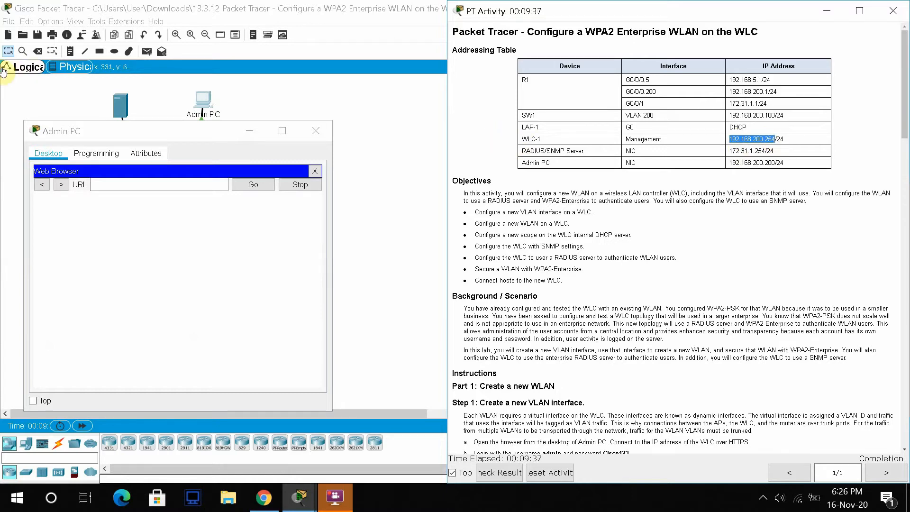
double_click(163, 123)
click(146, 33)
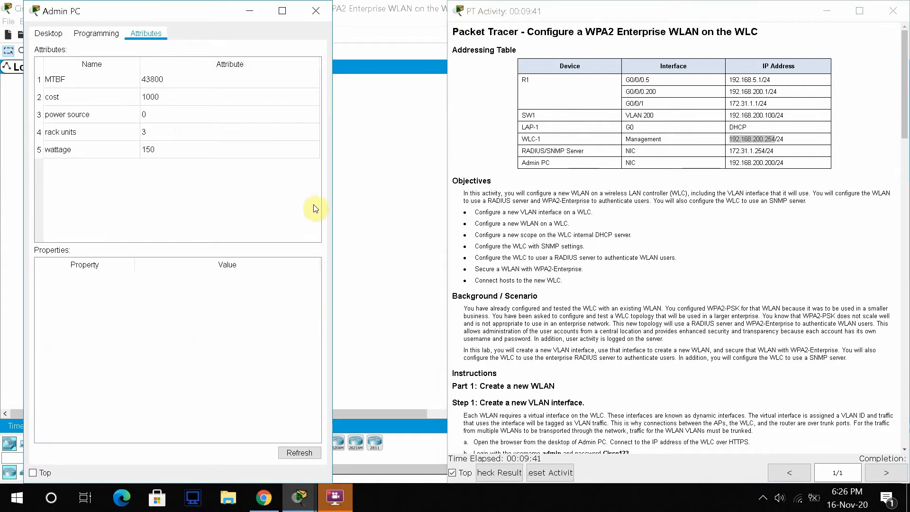
drag(333, 208, 441, 214)
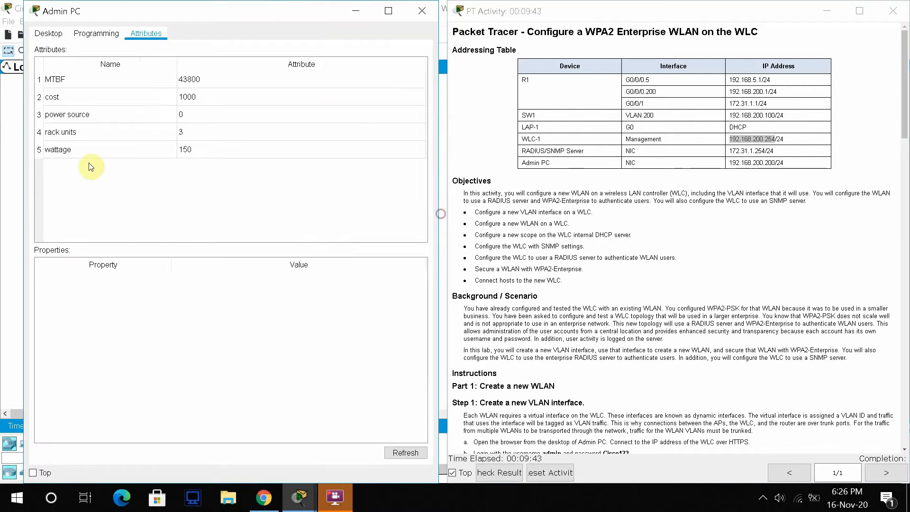
drag(24, 186, 24, 186)
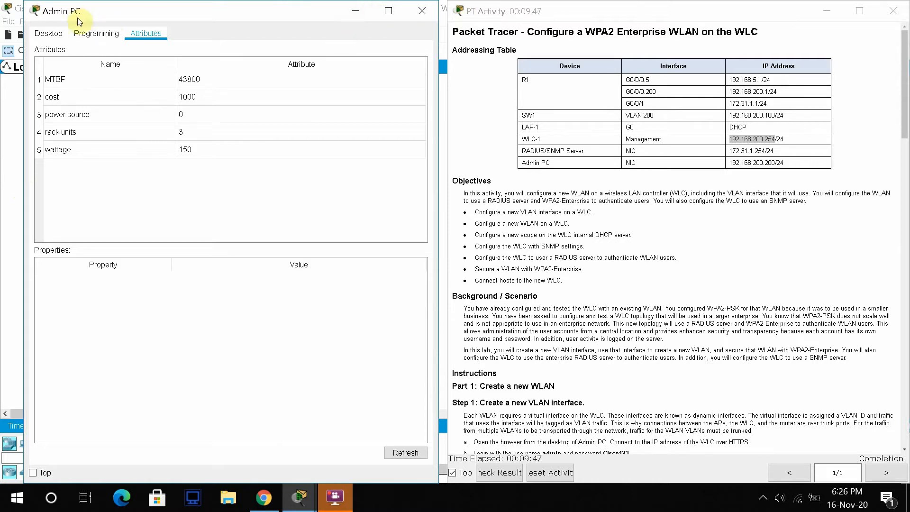
click(45, 33)
- Browse to WLC-1's pasted management address, changing the URL to HTTPS
click(210, 69)
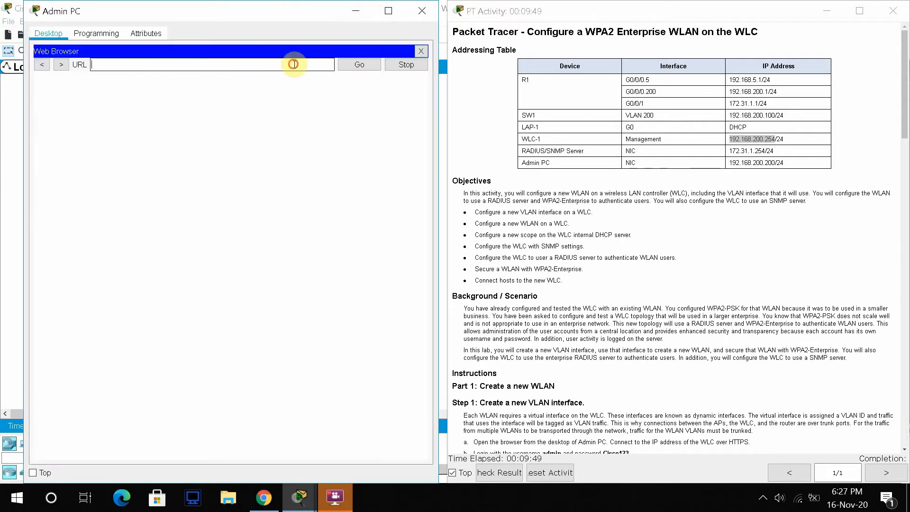
key(ctrl+v)
click(359, 66)
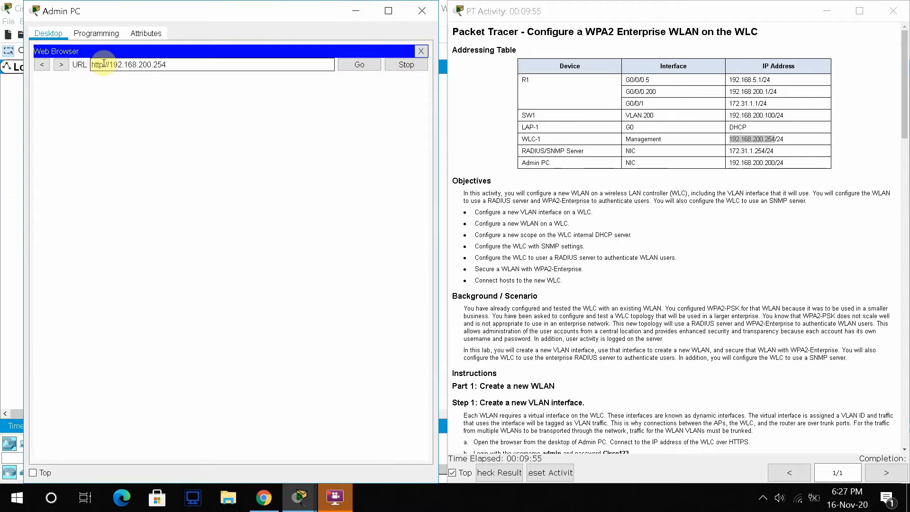
click(103, 64)
text(s)
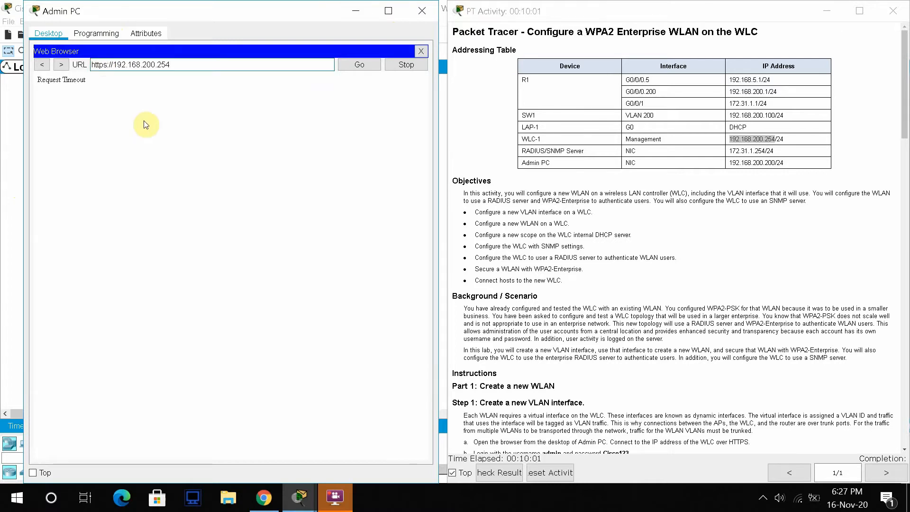
key(Return)
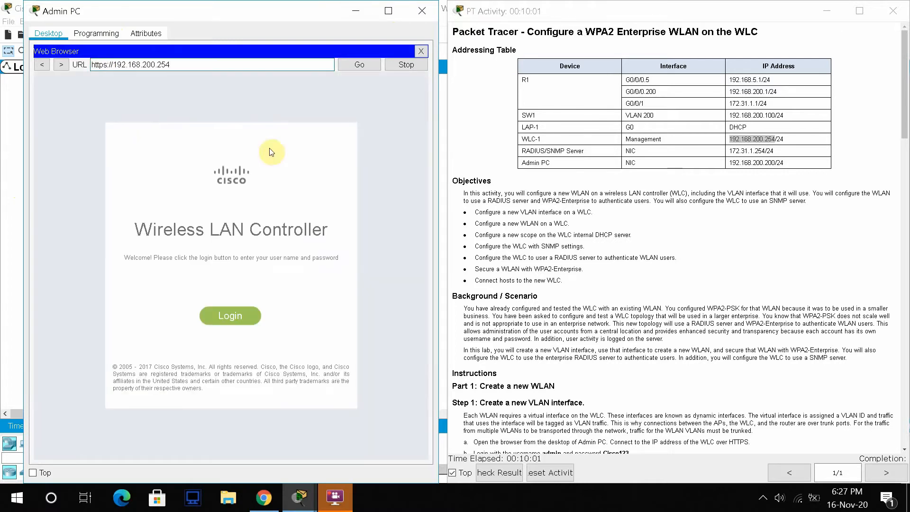
- Bring up the controller's login prompt and look up the credentials in the activity instructions
click(242, 321)
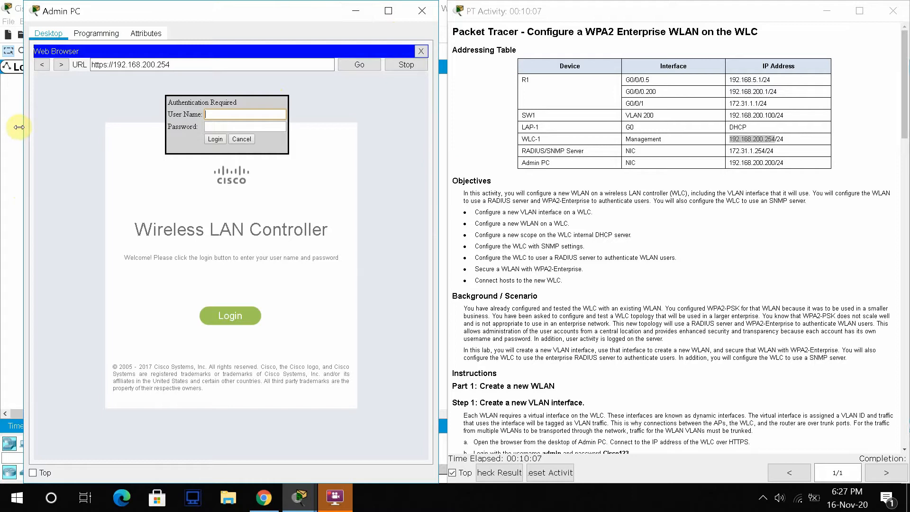
drag(22, 127, 2, 127)
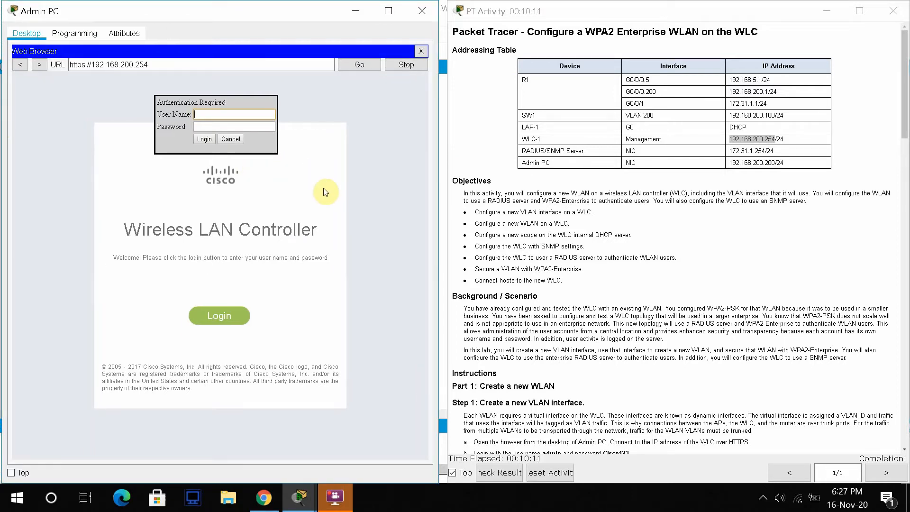
click(524, 331)
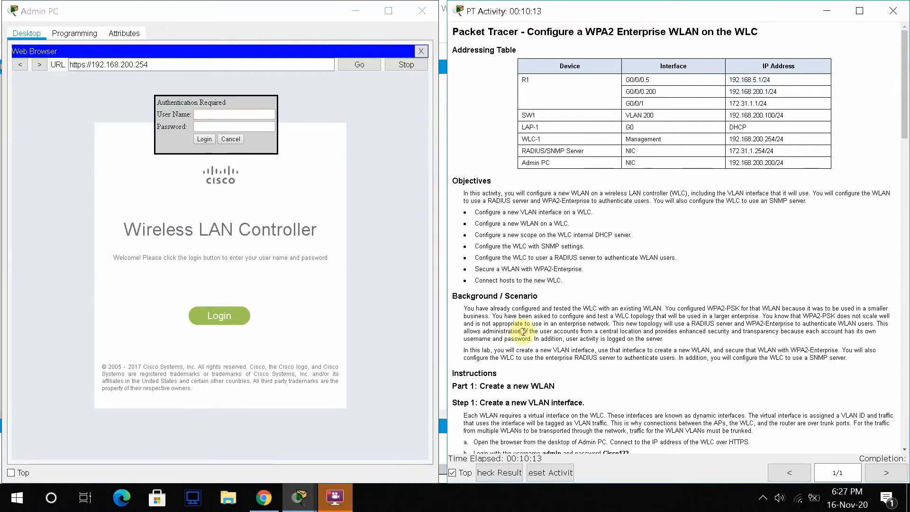
scroll(523, 331, down, 1)
scroll(523, 331, down, 5)
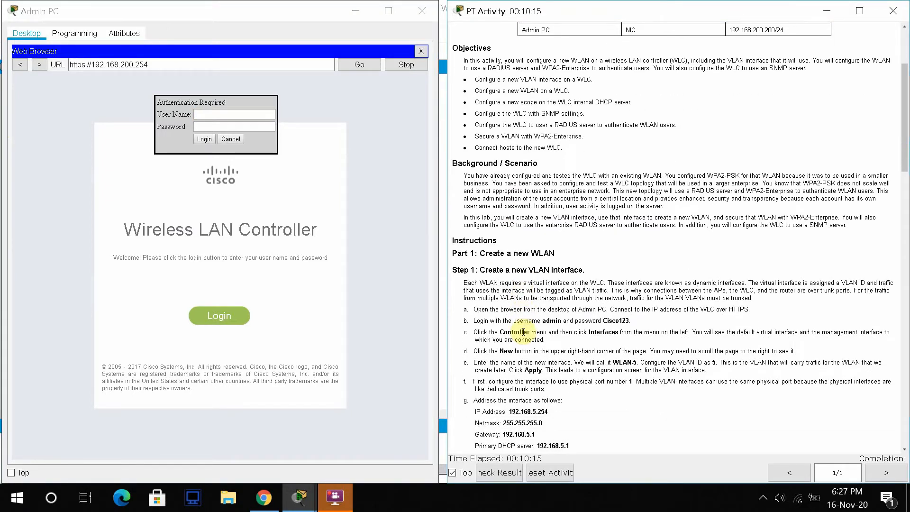
- Log in to WLC-1 as admin with the lab password, then highlight step c about Interfaces
click(214, 111)
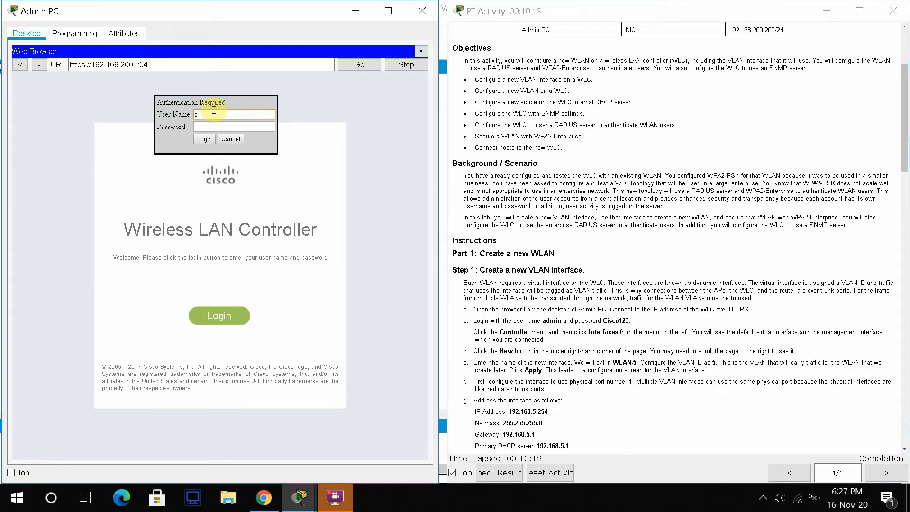
key(BackSpace)
text(admin)
key(Tab)
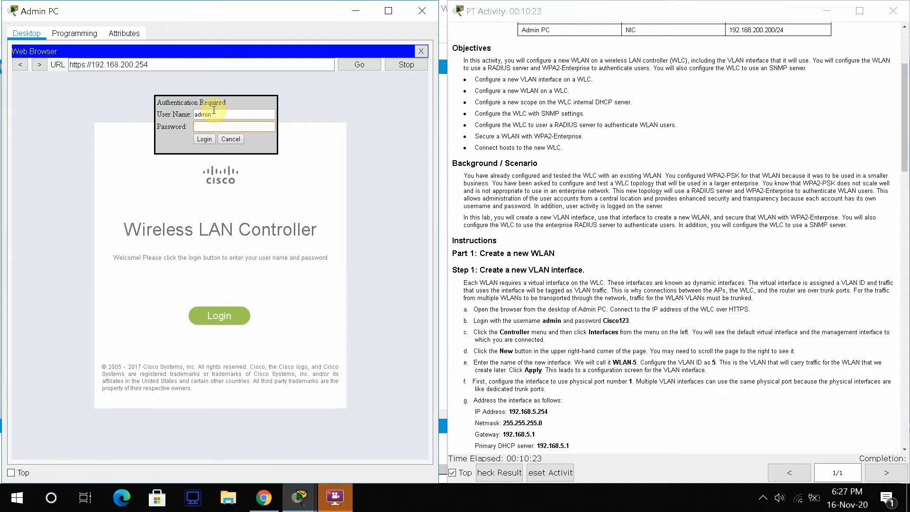
text(Cisco123)
click(198, 141)
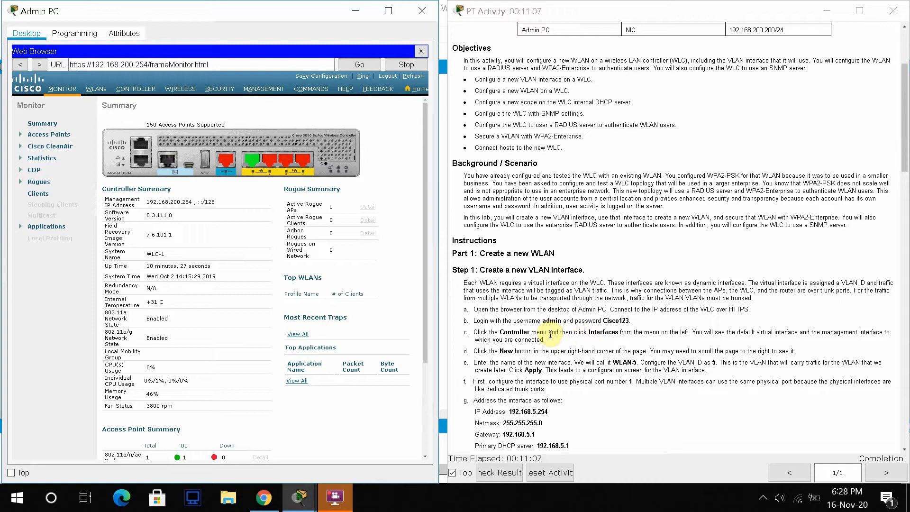
drag(544, 341, 475, 329)
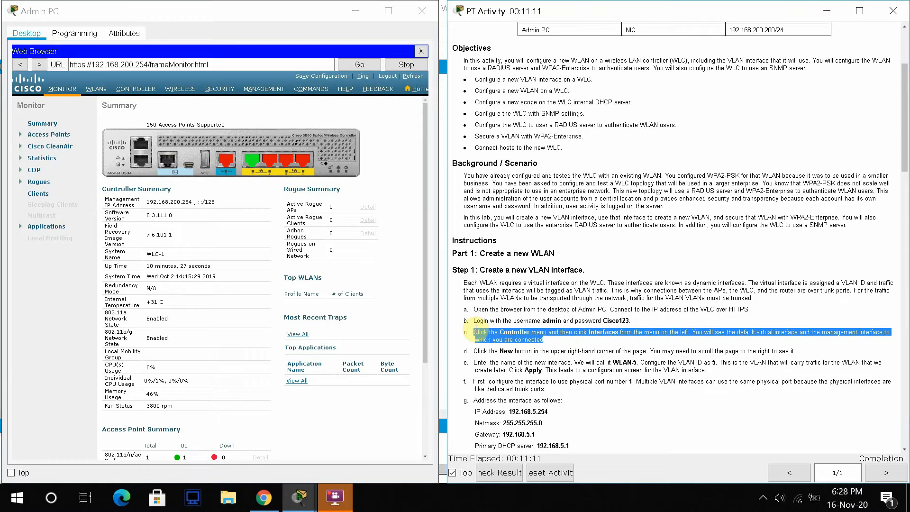
- Open WLC-1's Controller Interfaces page and resize both windows so the full list shows
click(138, 88)
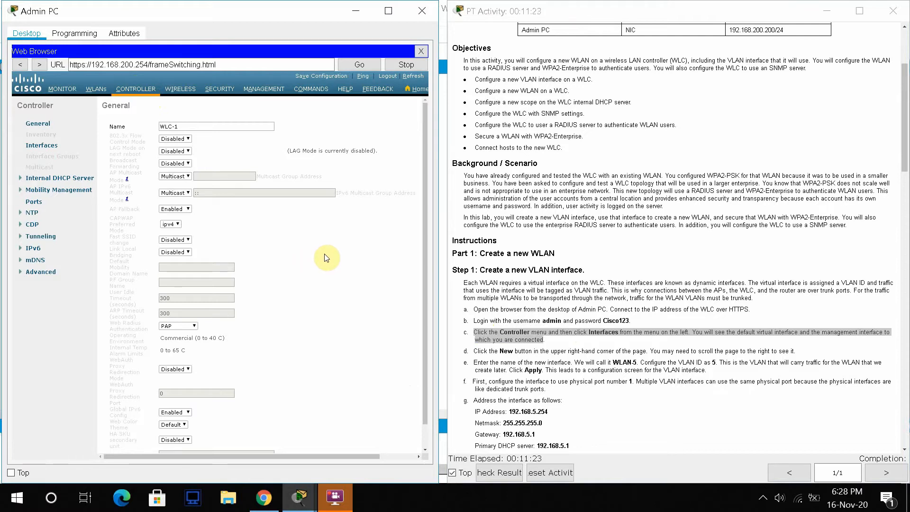
click(43, 146)
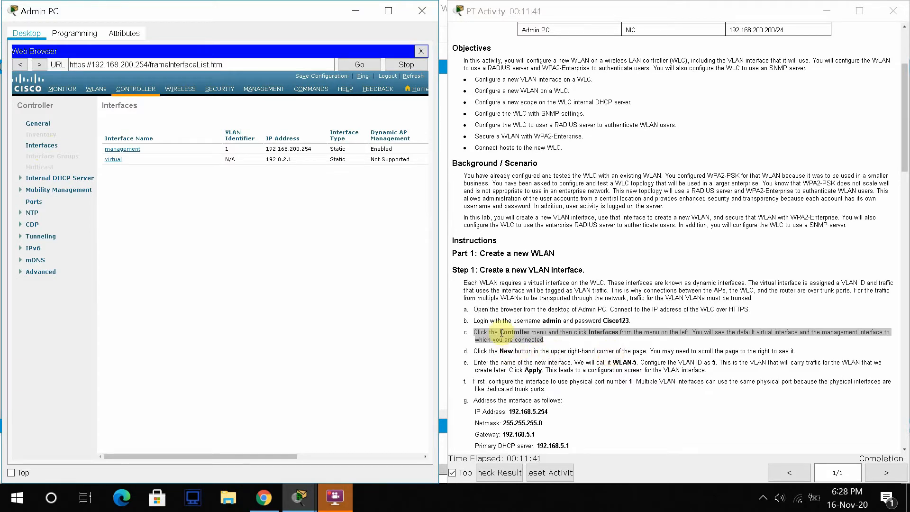
drag(444, 181, 483, 182)
drag(439, 132, 456, 136)
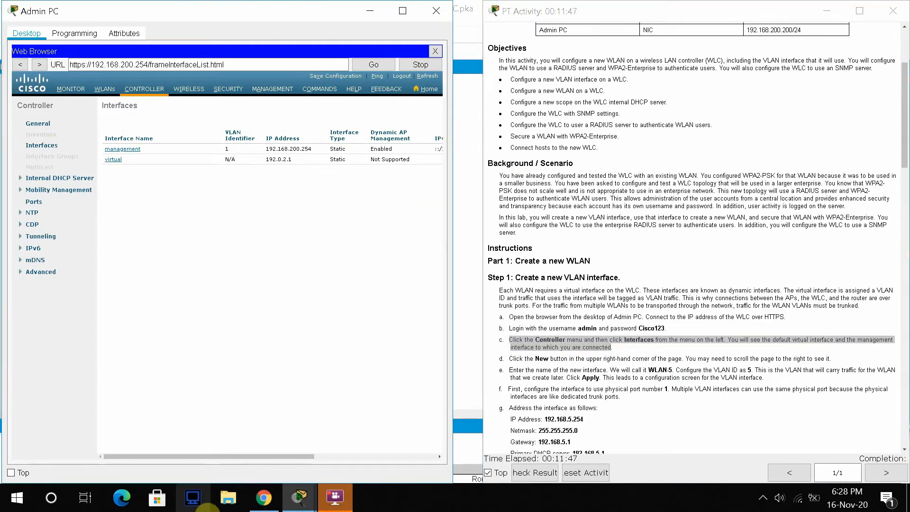
drag(272, 460, 405, 455)
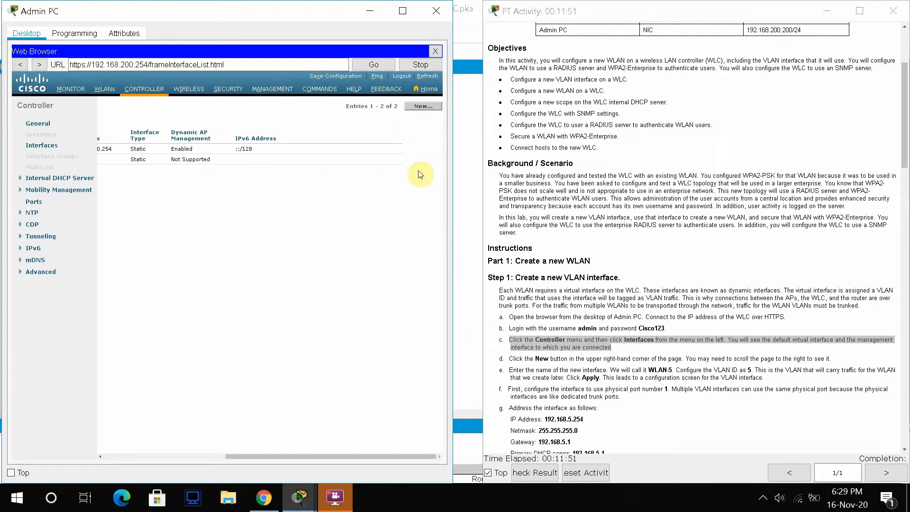
- Start a new controller interface named WLAN-5, copied from the instructions, with VLAN Id 5
click(422, 106)
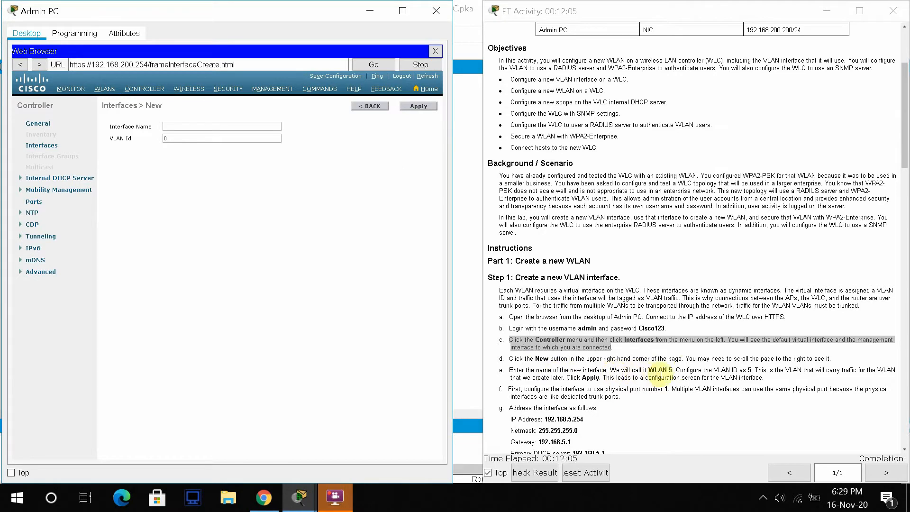
drag(649, 370, 671, 371)
key(ctrl+c)
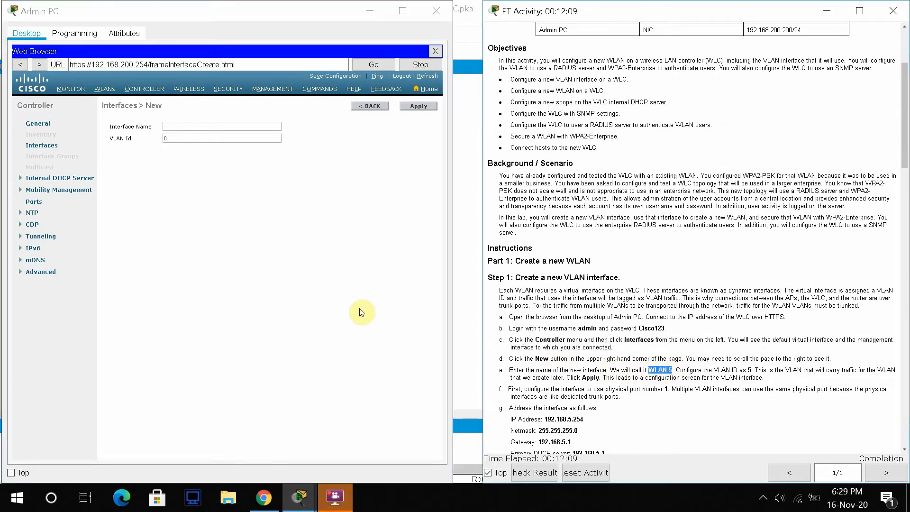
click(171, 125)
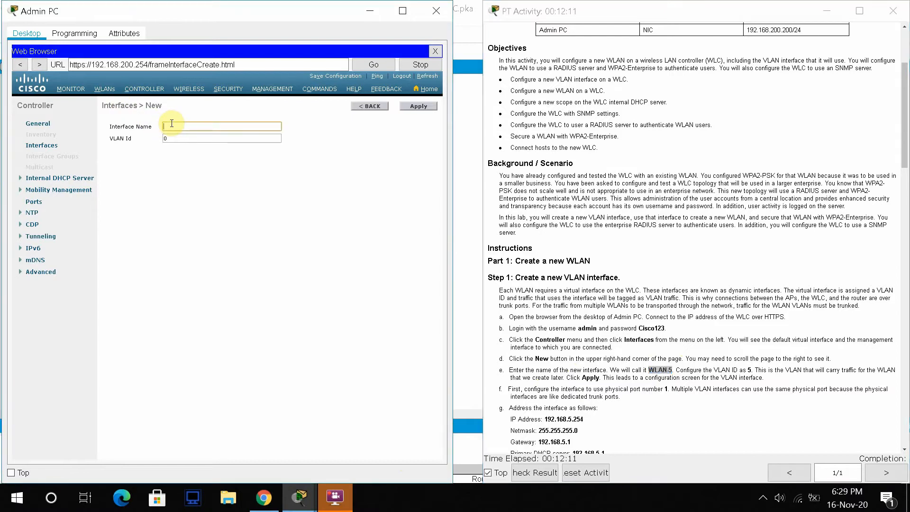
key(ctrl+v)
key(Tab)
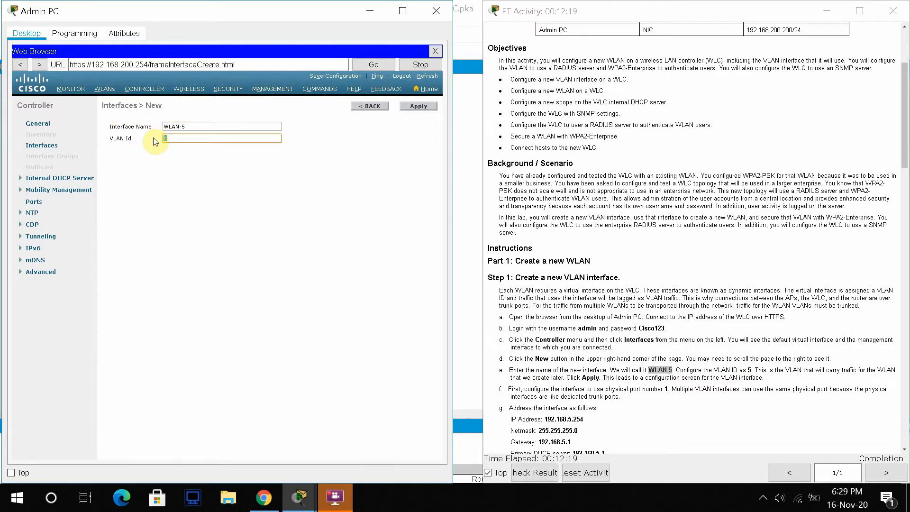
text(5)
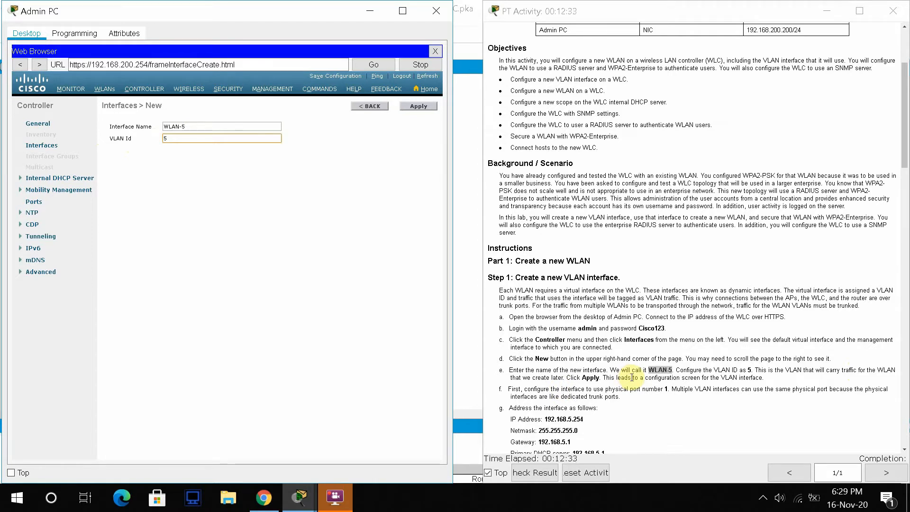
- Create the WLAN-5 interface and set its Port Number to 1
click(425, 105)
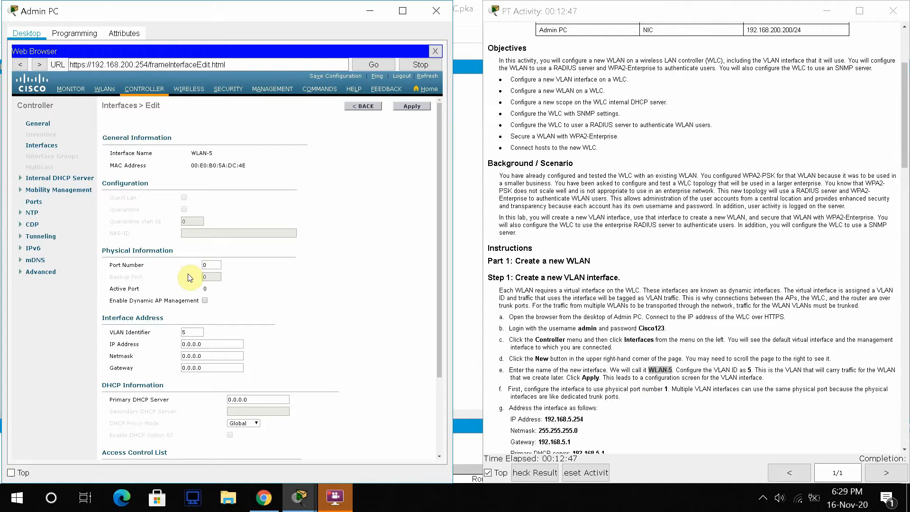
double_click(213, 264)
text(1)
drag(438, 254, 439, 329)
click(570, 418)
drag(906, 97, 906, 132)
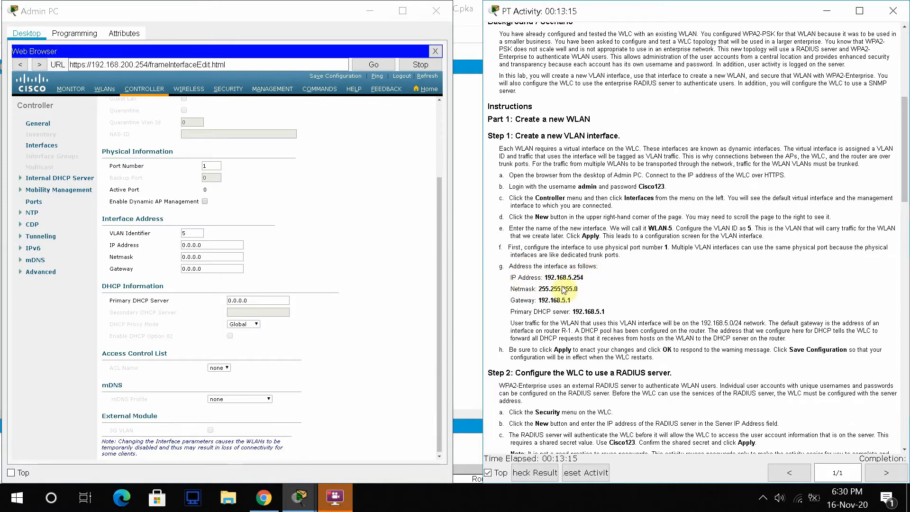
- Enter WLAN-5's IP address 192.168.5.254 and netmask 255.255.255.0
click(203, 245)
drag(203, 246, 95, 242)
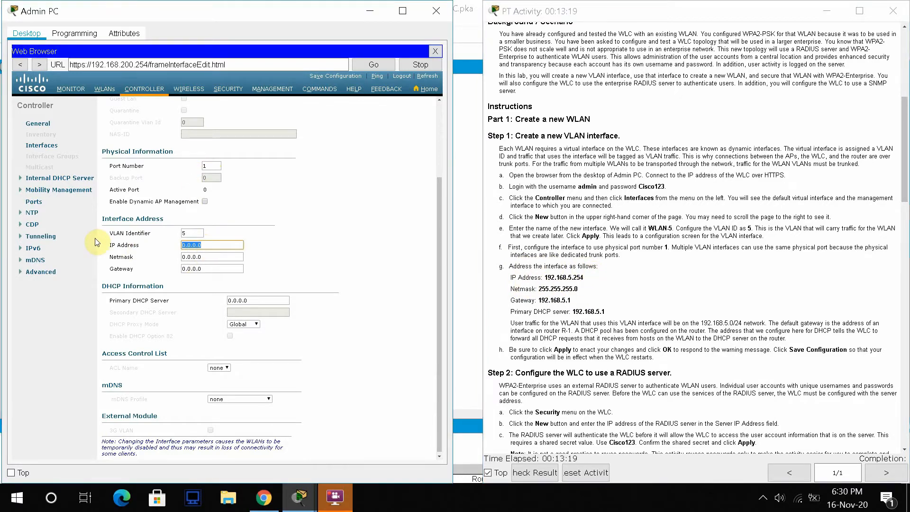
text(192.168.5.254)
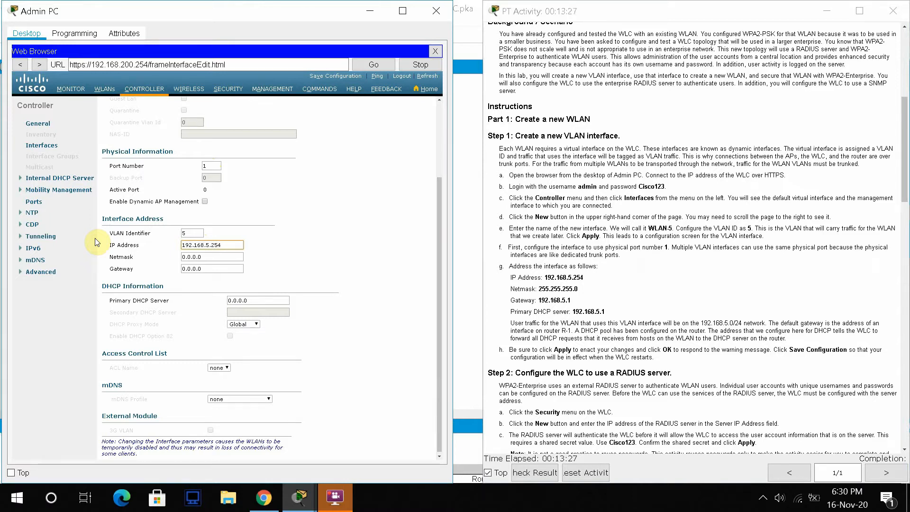
key(Tab)
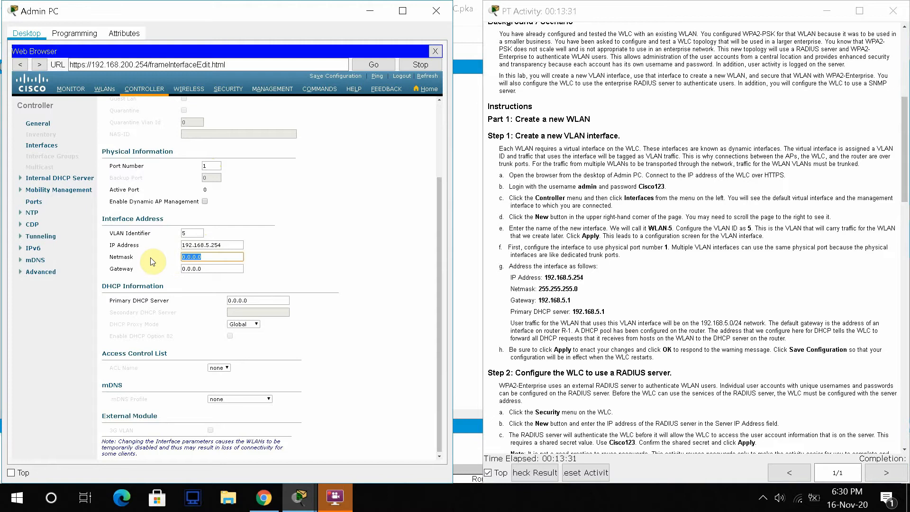
text(255.255.255)
click(213, 271)
- Set WLAN-5's gateway and primary DHCP server both to 192.168.5.1
drag(237, 244, 21, 222)
key(ctrl+c)
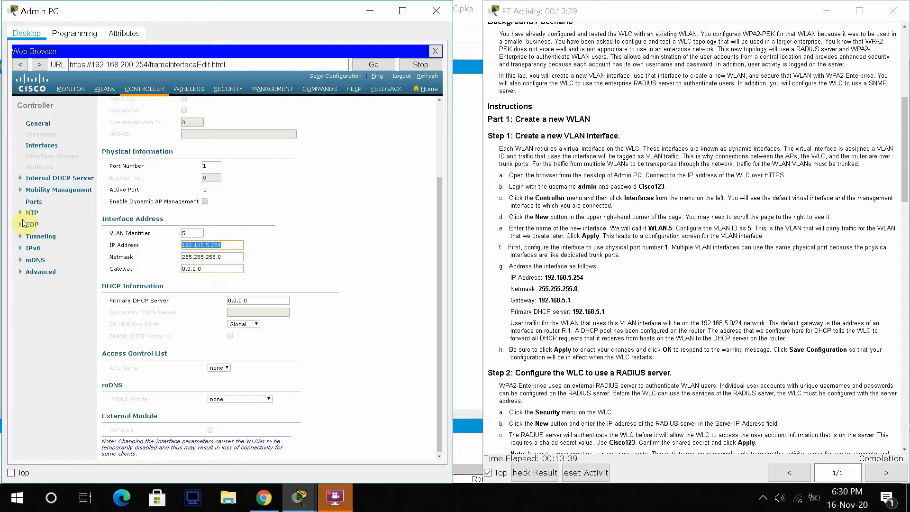
key(Tab)
key(Tab)
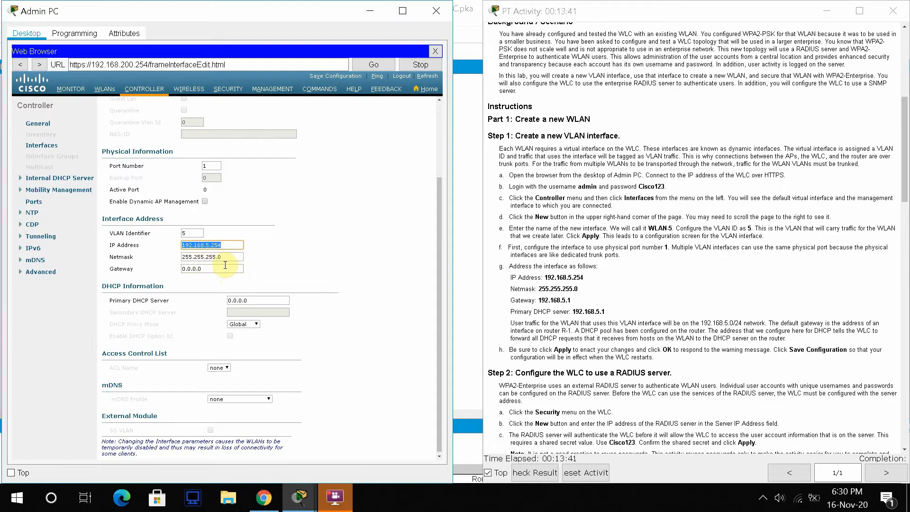
text(192.168.5.)
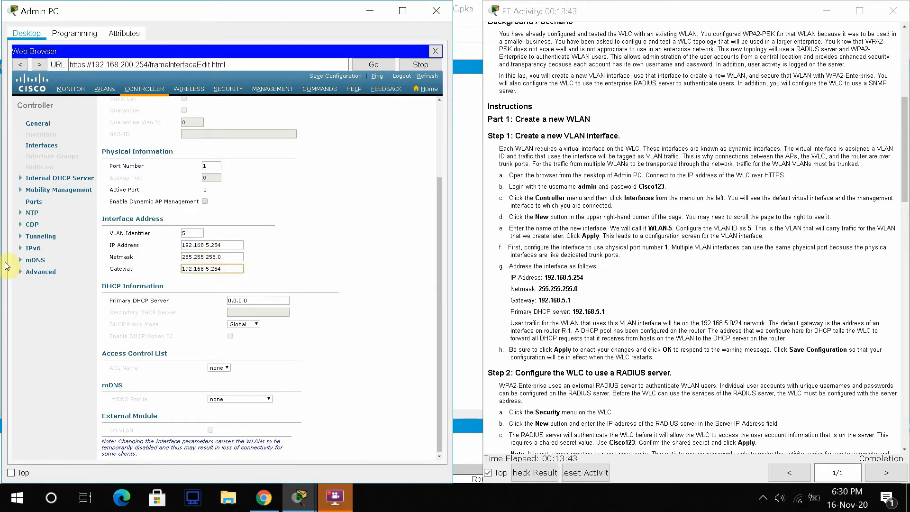
text(1)
double_click(246, 300)
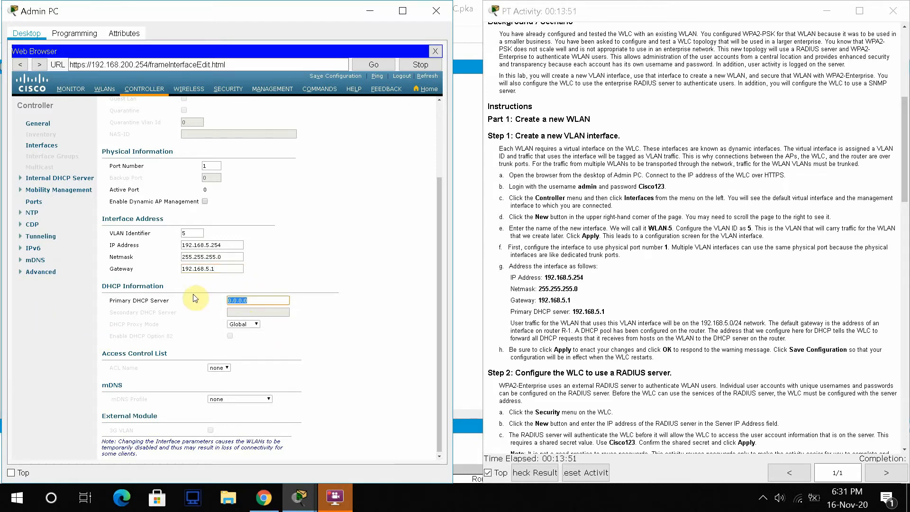
key(ctrl+v)
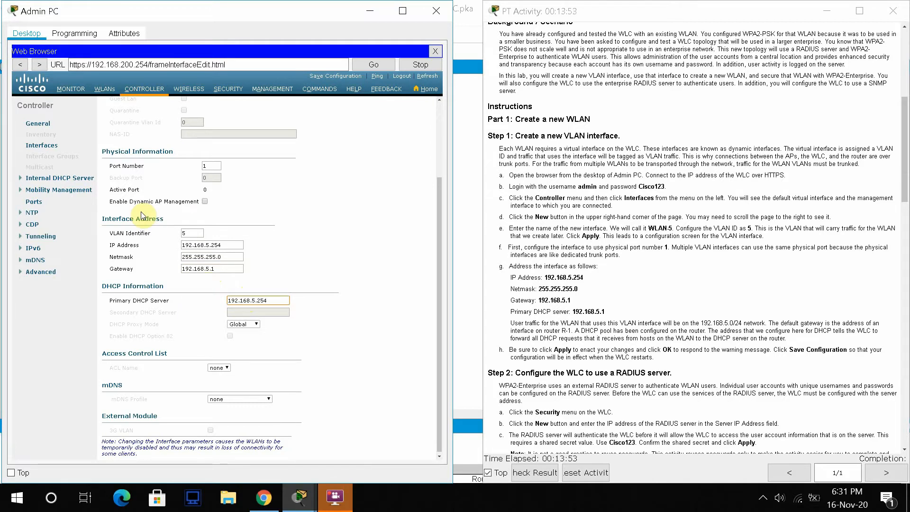
key(BackSpace)
key(BackSpace)
text(1)
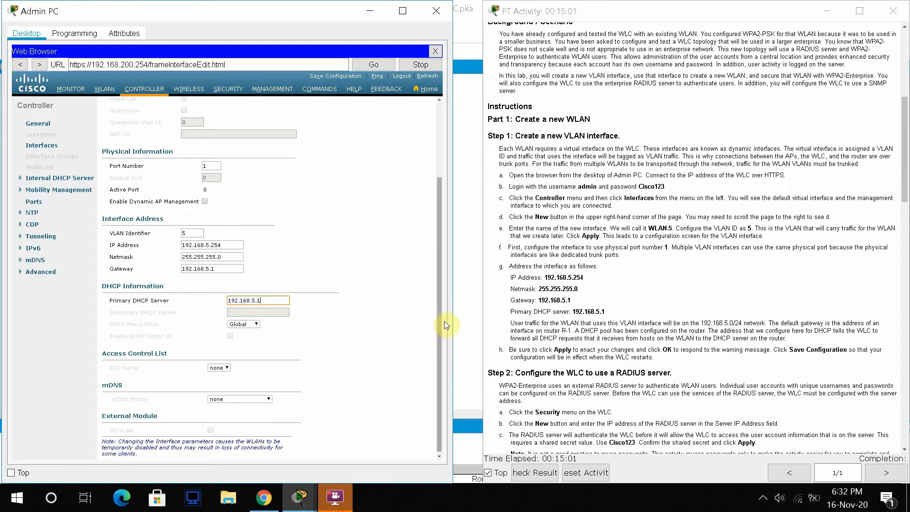
drag(435, 320, 429, 429)
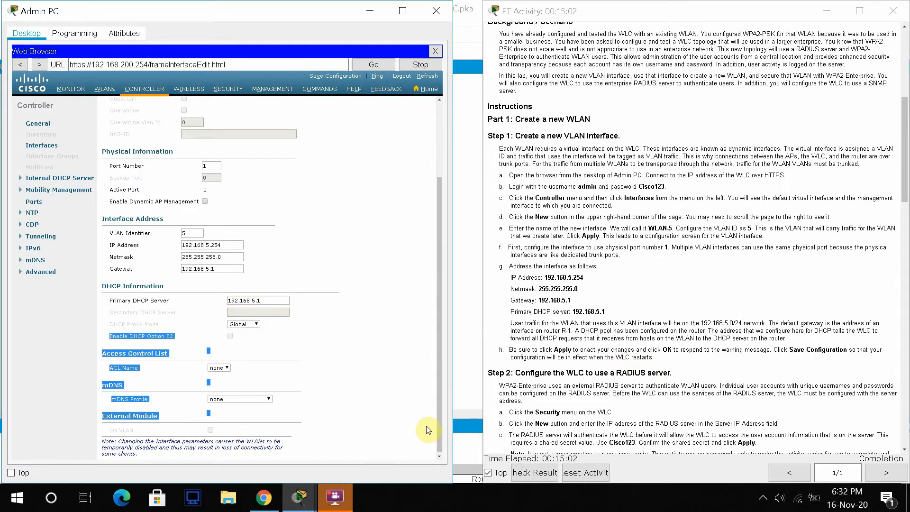
- Apply the WLAN-5 interface settings, accepting the warning that WLANs will be disabled
click(372, 379)
drag(437, 229, 448, 112)
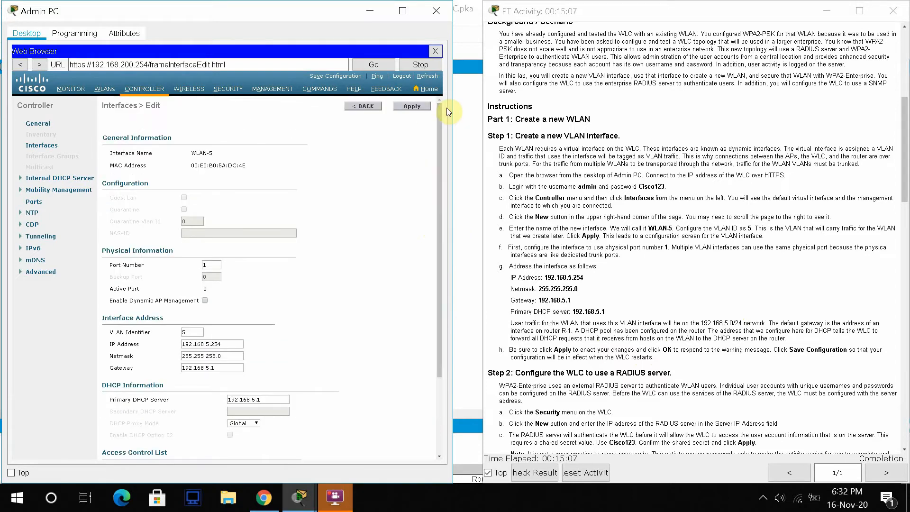
click(420, 106)
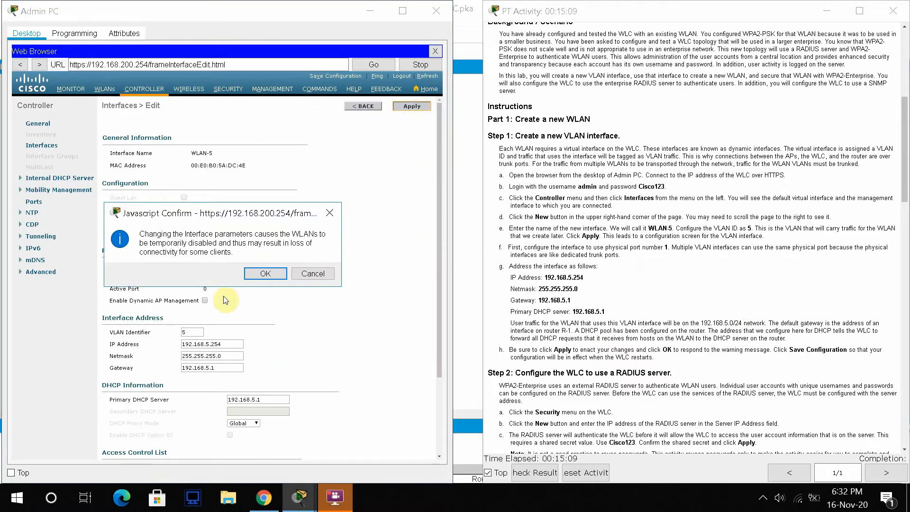
click(271, 277)
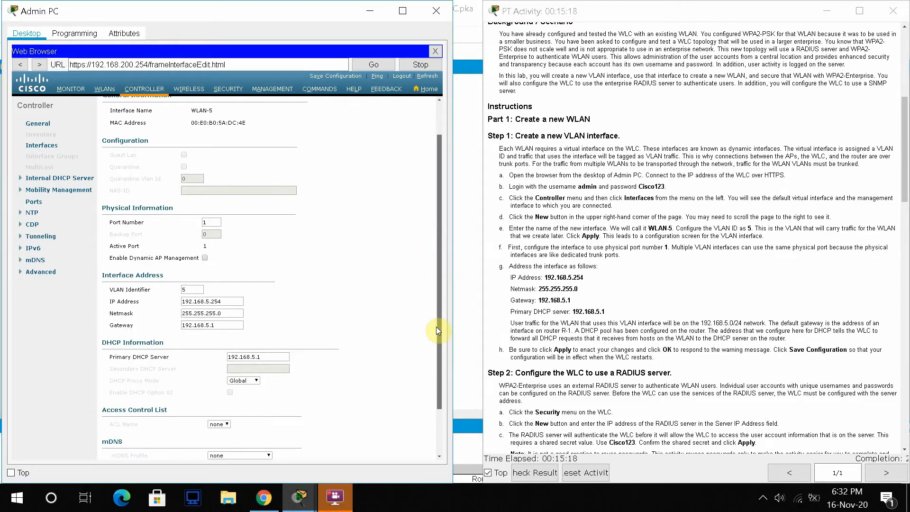
- Save WLC-1's configuration to flash
drag(443, 339, 434, 34)
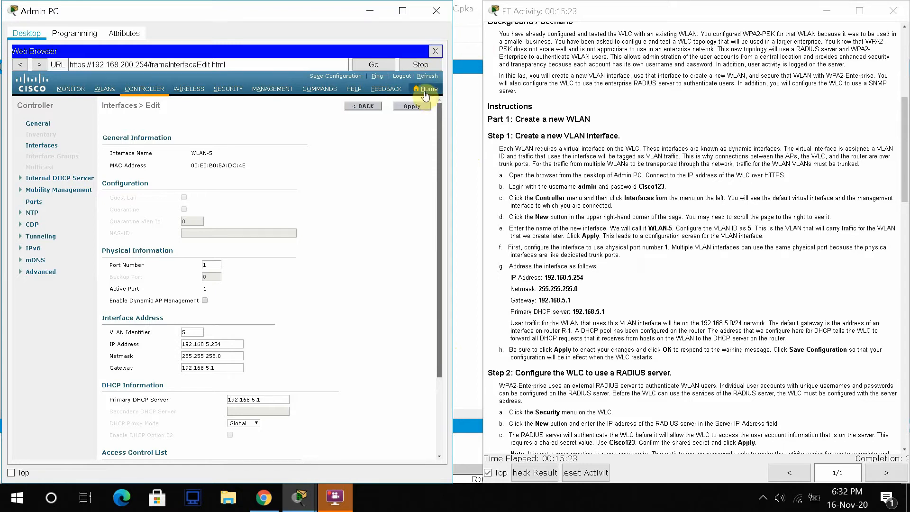
click(334, 76)
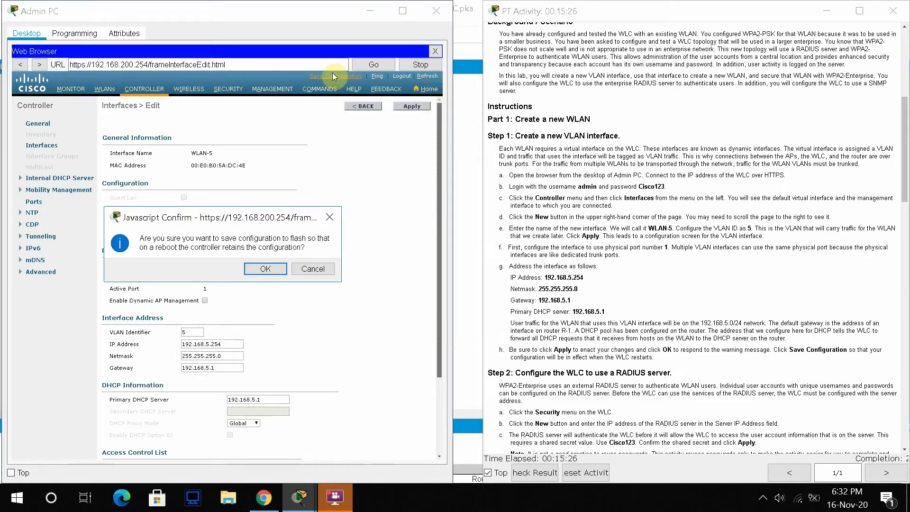
click(261, 269)
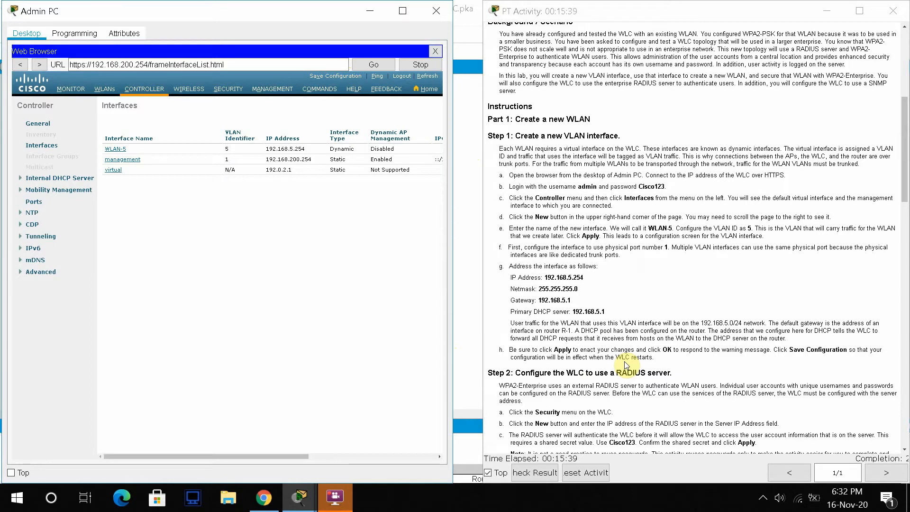
- Highlight the Step 2 heading and slide the Admin PC window down to uncover the topology
drag(516, 371, 653, 371)
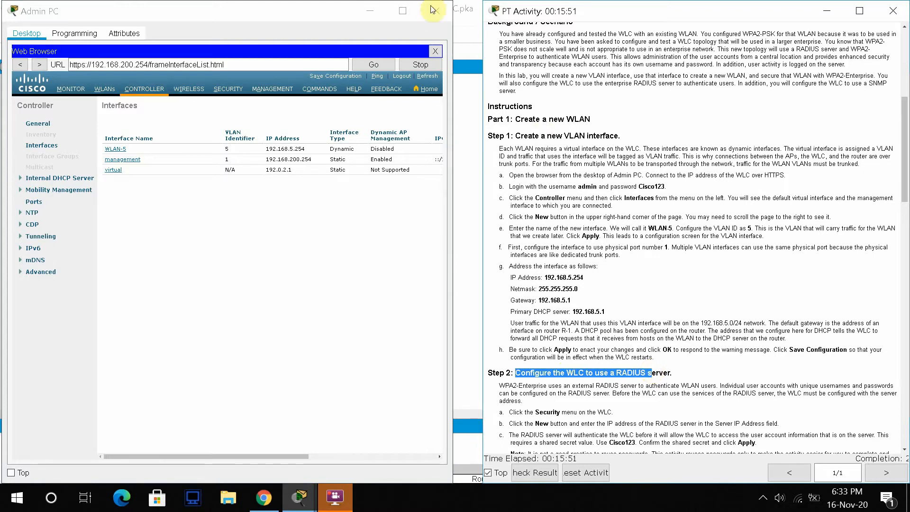
click(284, 22)
drag(284, 22, 350, 332)
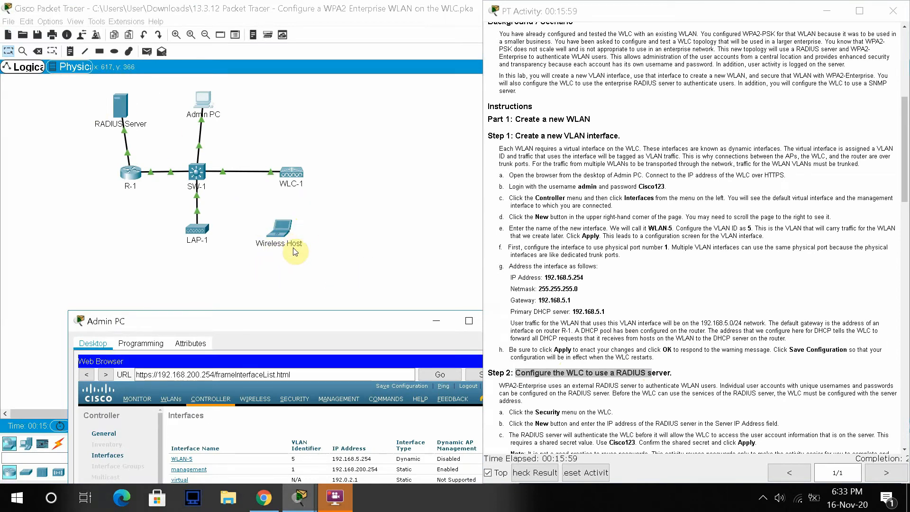
- Move the Admin PC window up-left and stretch it taller and wider around the interface list
drag(251, 328, 205, 129)
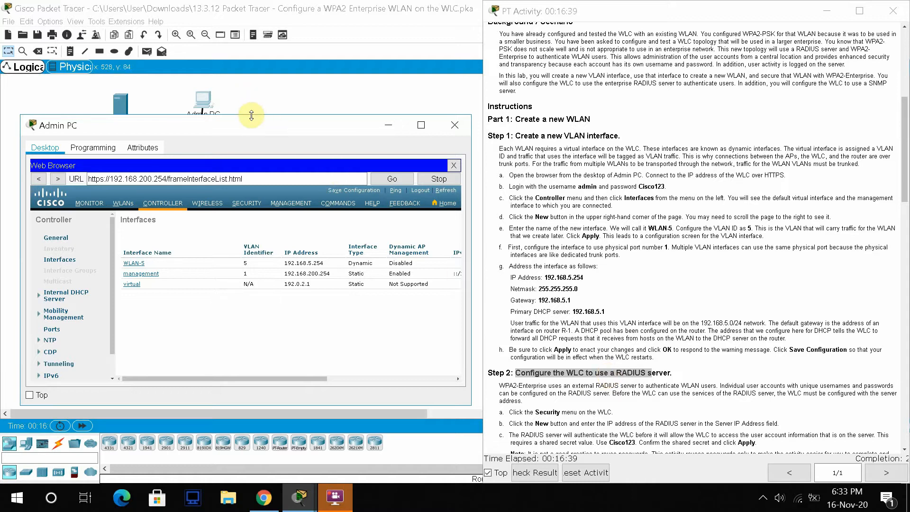
drag(251, 115, 230, 12)
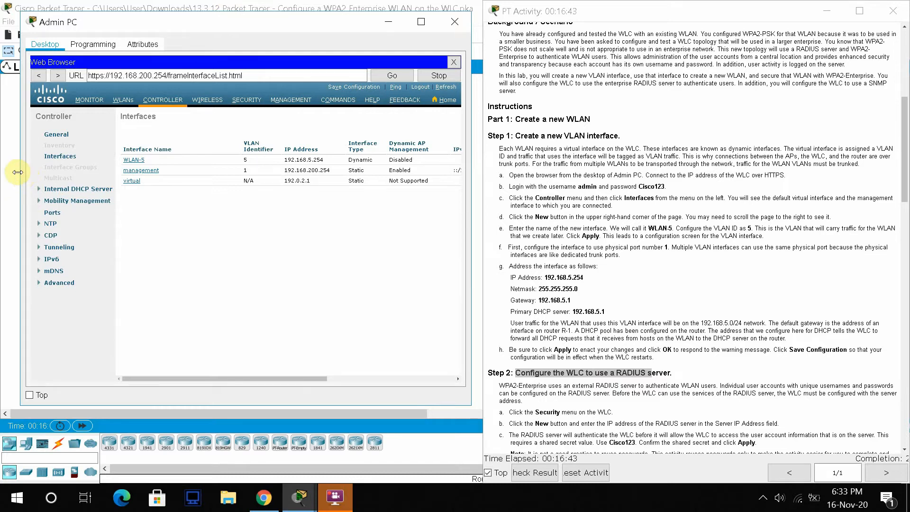
drag(20, 172, 3, 172)
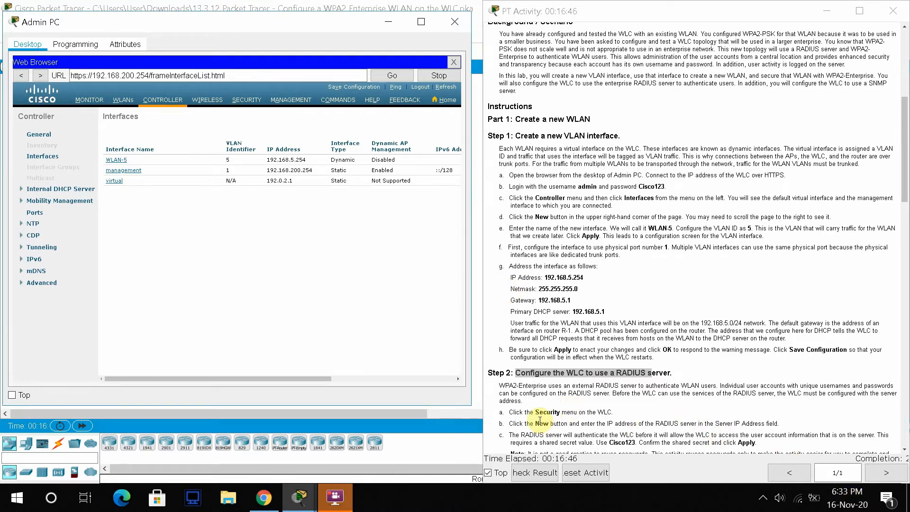
- Go to WLC-1's SECURITY settings and expand the RADIUS group to reach Authentication
click(248, 101)
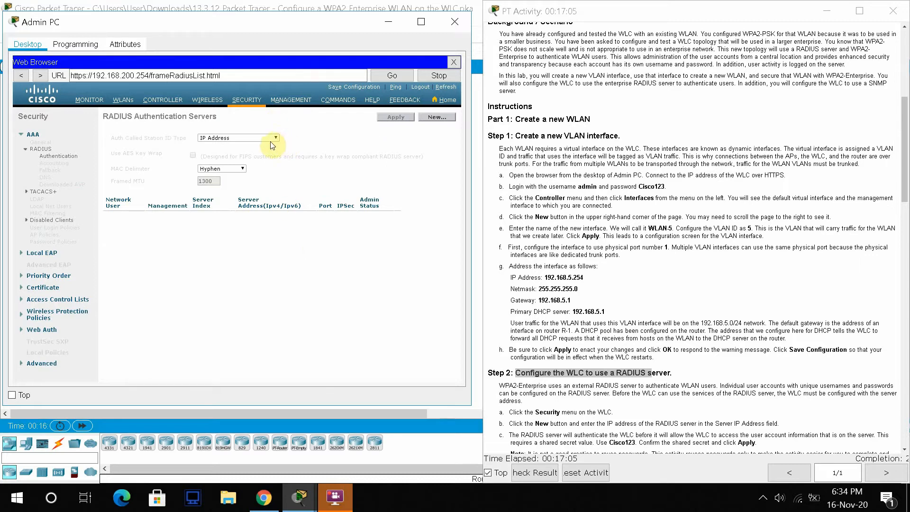
click(46, 149)
click(46, 150)
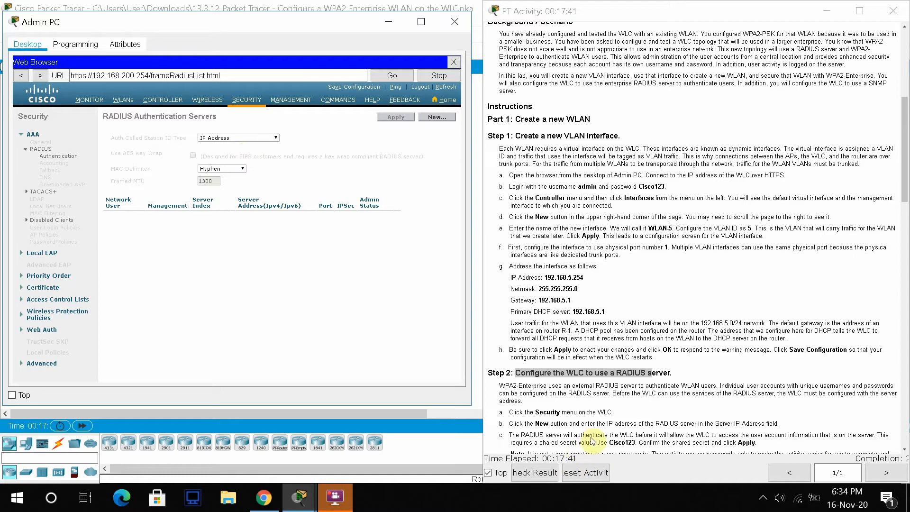
- Add a new RADIUS authentication server with IP 172.31.1.254 copied from the Addressing Table
click(440, 122)
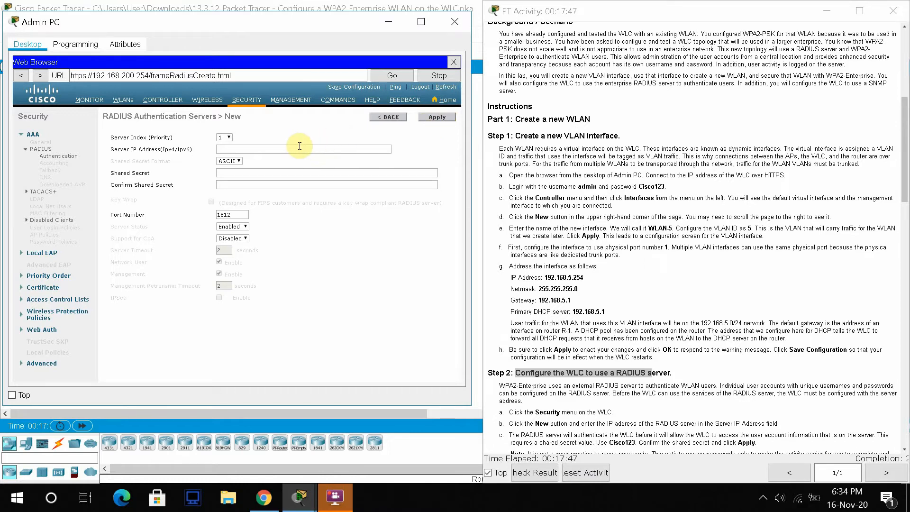
click(233, 150)
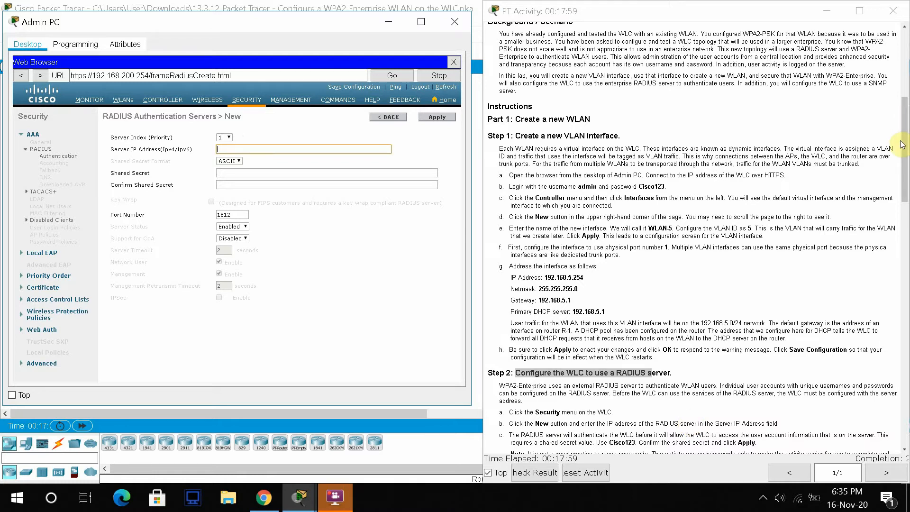
drag(906, 145, 906, 77)
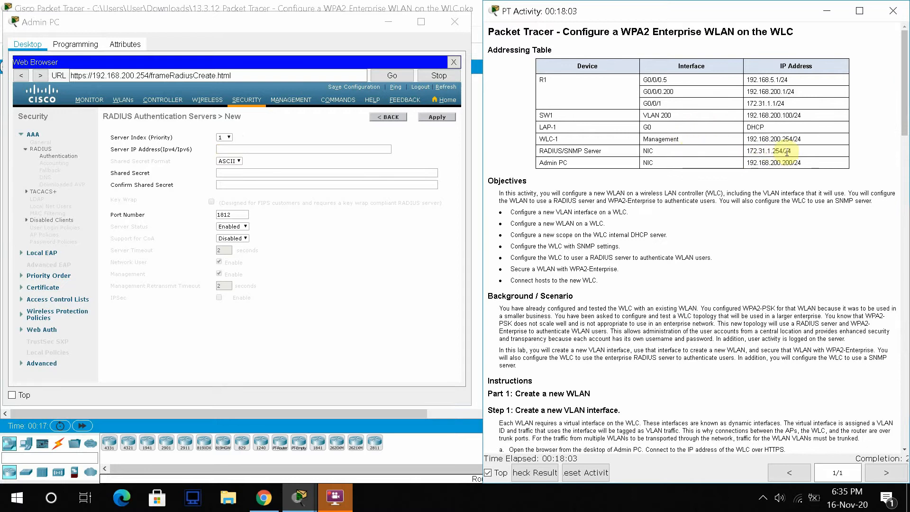
drag(782, 151, 747, 147)
key(ctrl+c)
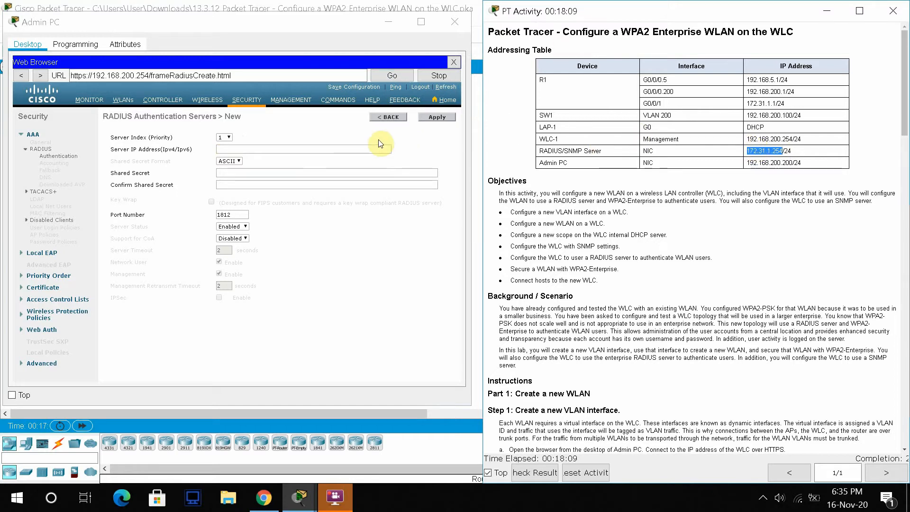
click(351, 149)
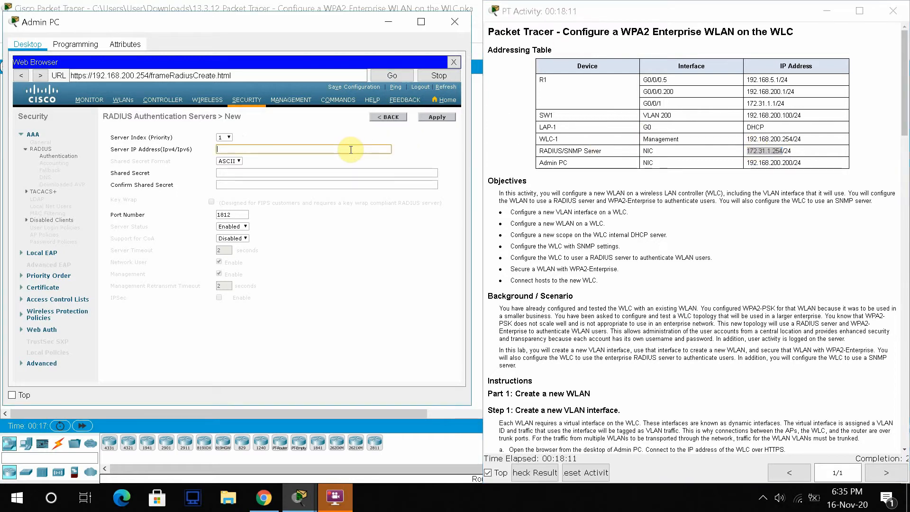
key(ctrl+v)
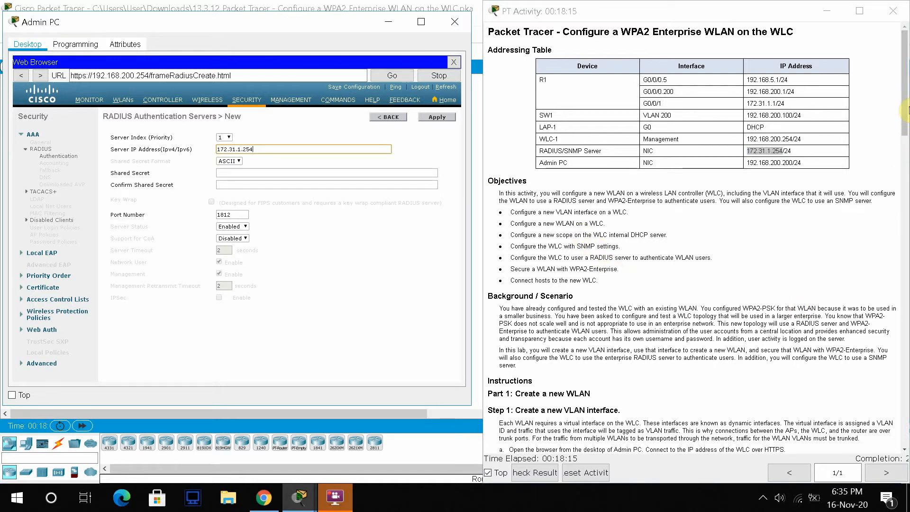
drag(905, 111, 905, 251)
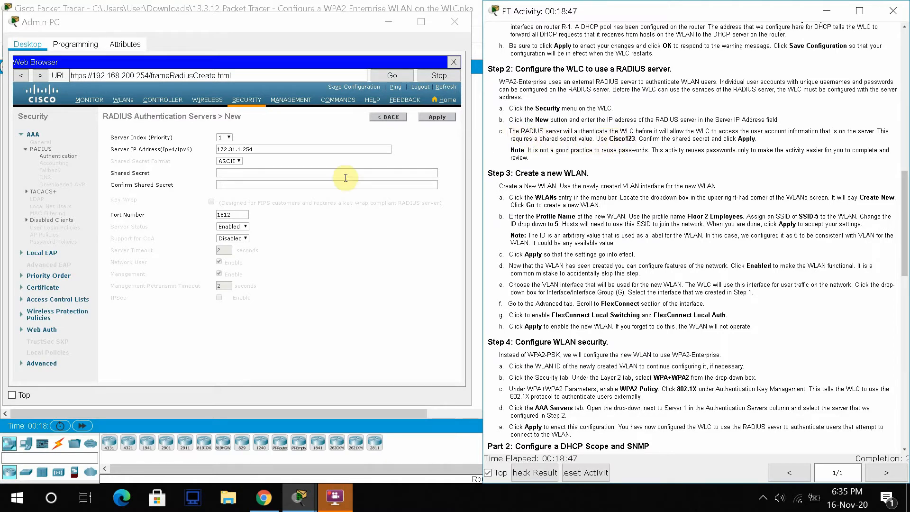
- Enter the shared secret in both secret fields and apply, saving server 172.31.1.254 on port 1812
click(265, 171)
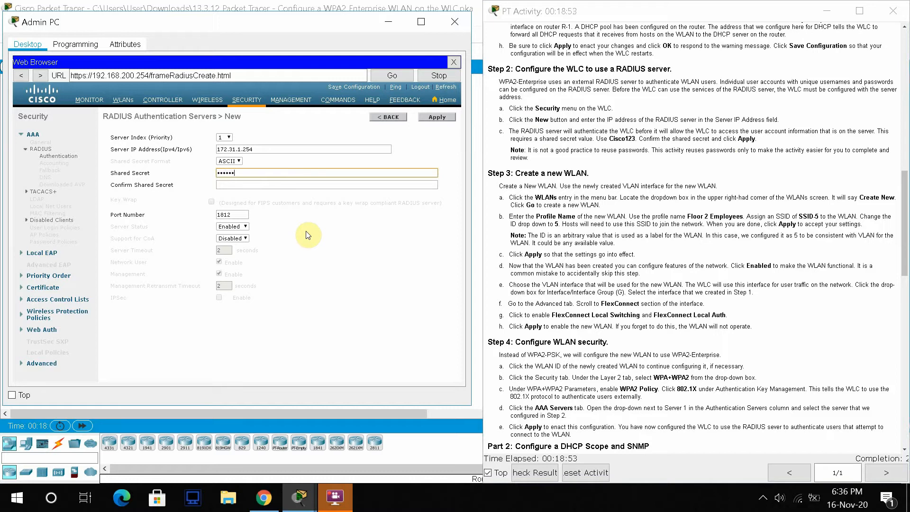
click(274, 181)
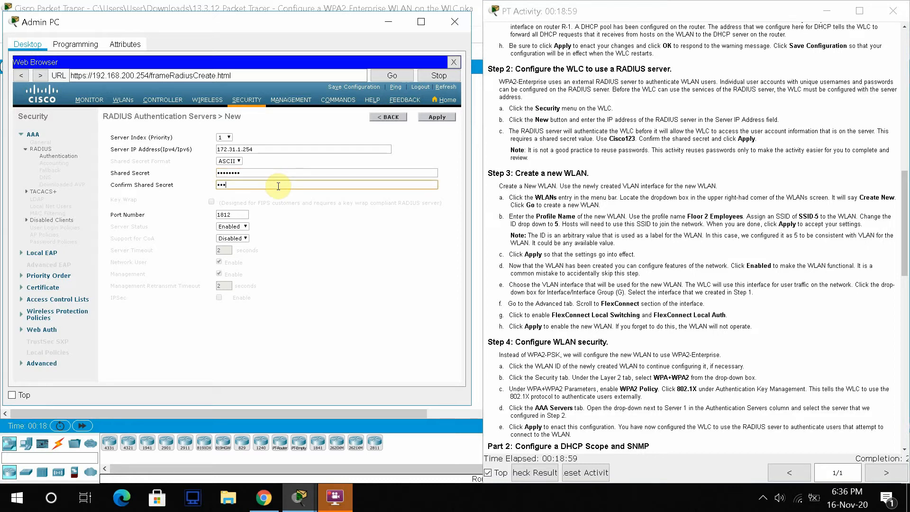
text(Cisco123)
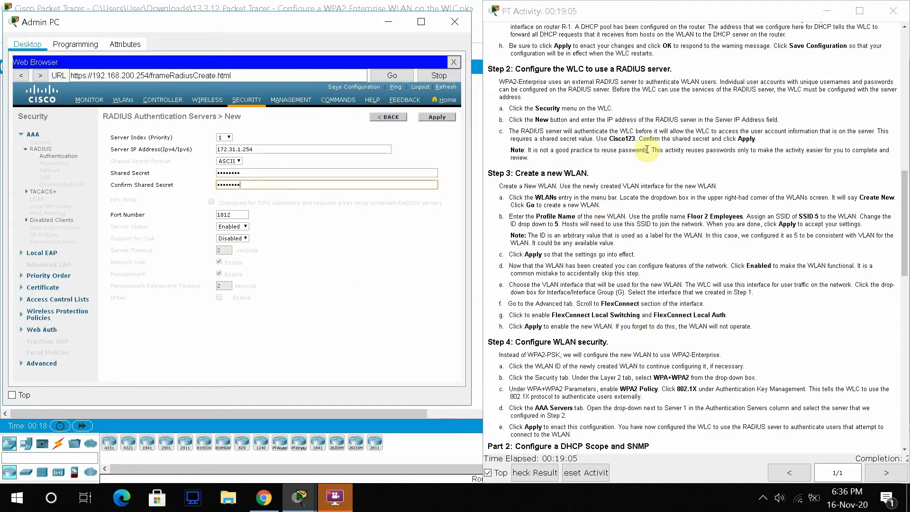
click(439, 121)
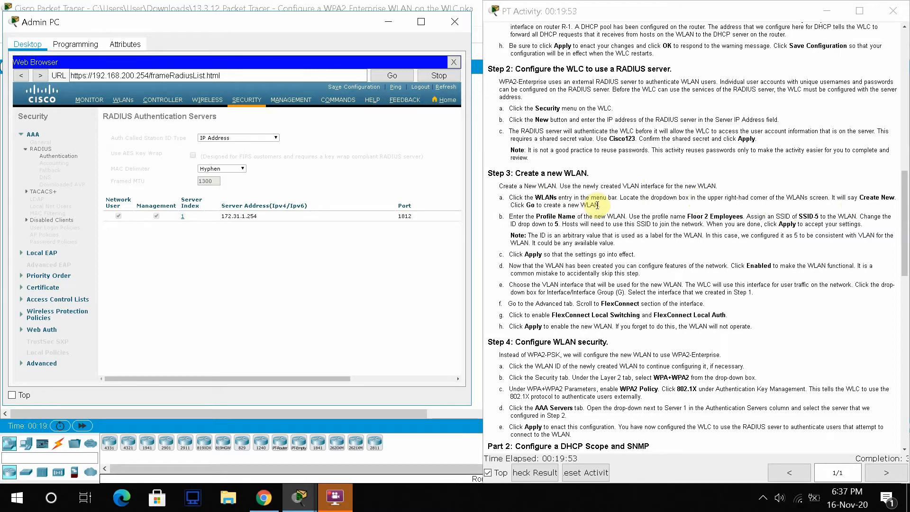
- Start a new WLAN from the WLANs list with profile name 'Floor 2 Employees'
drag(535, 198, 615, 198)
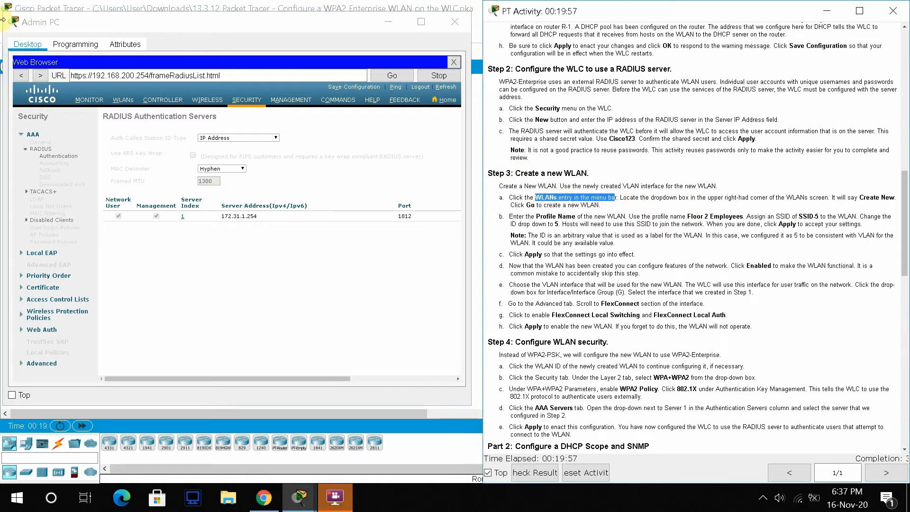
click(125, 100)
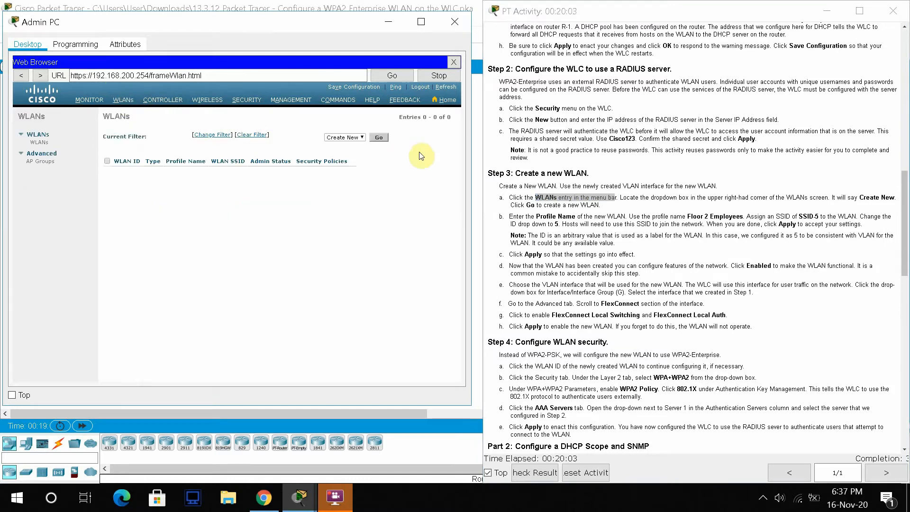
click(377, 138)
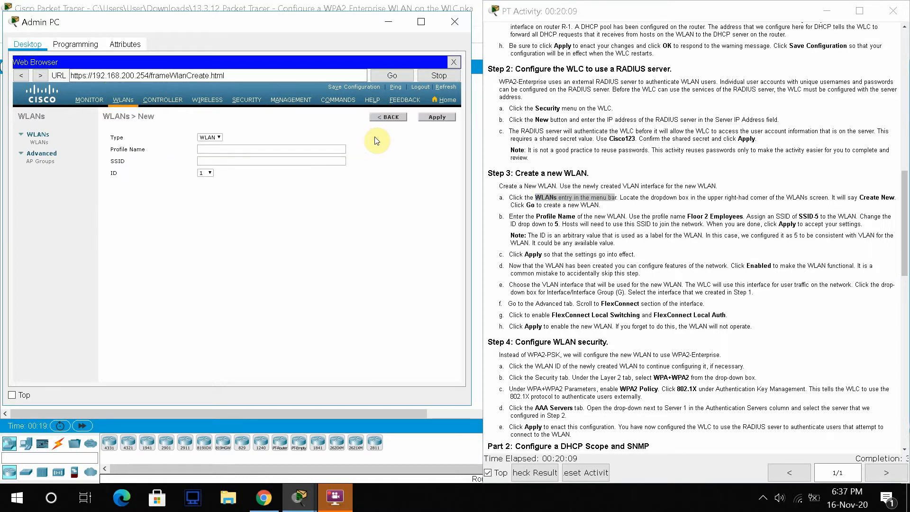
click(295, 150)
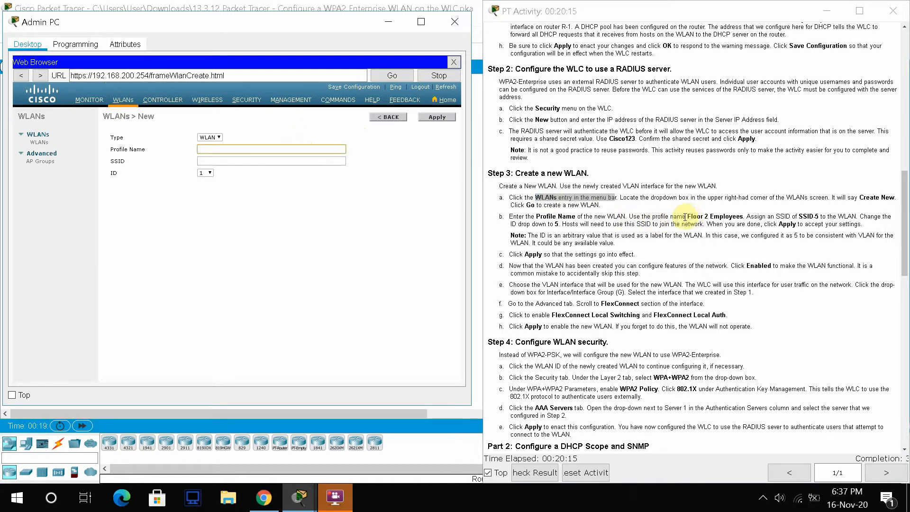
drag(688, 217, 744, 217)
key(ctrl+c)
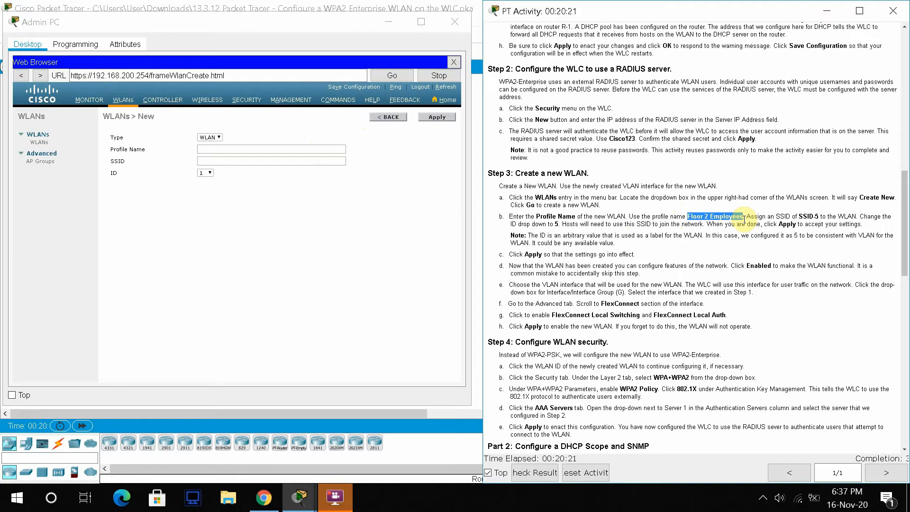
click(240, 153)
key(ctrl+v)
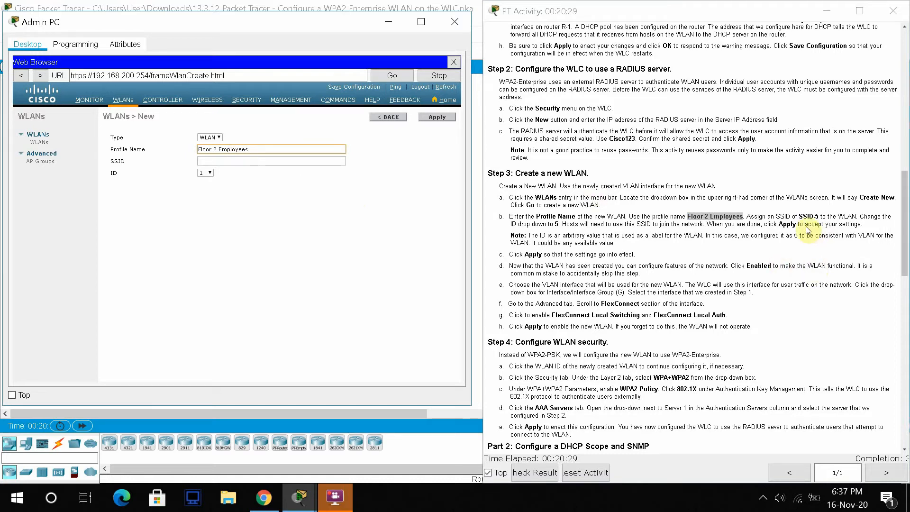
- Give the new WLAN SSID 'SSID-5' and choose 5 as its WLAN ID
drag(800, 216, 820, 216)
key(ctrl+c)
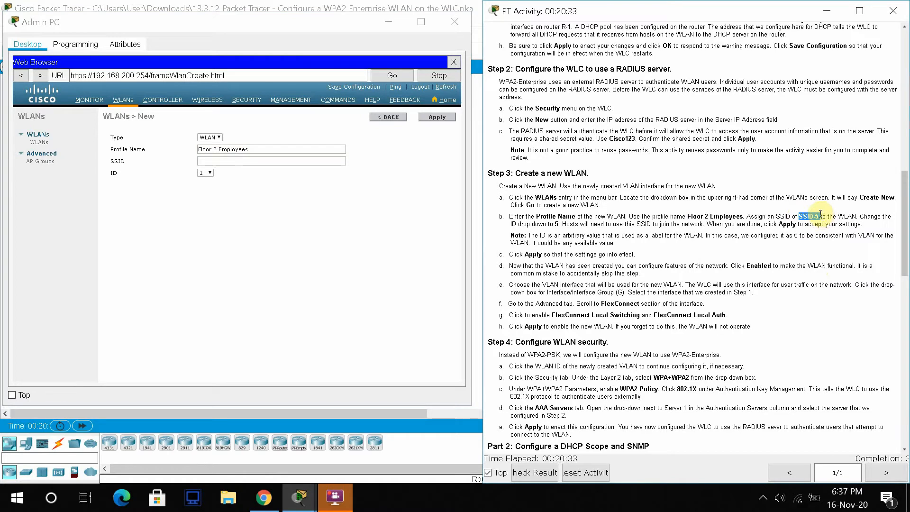
click(213, 160)
key(ctrl+v)
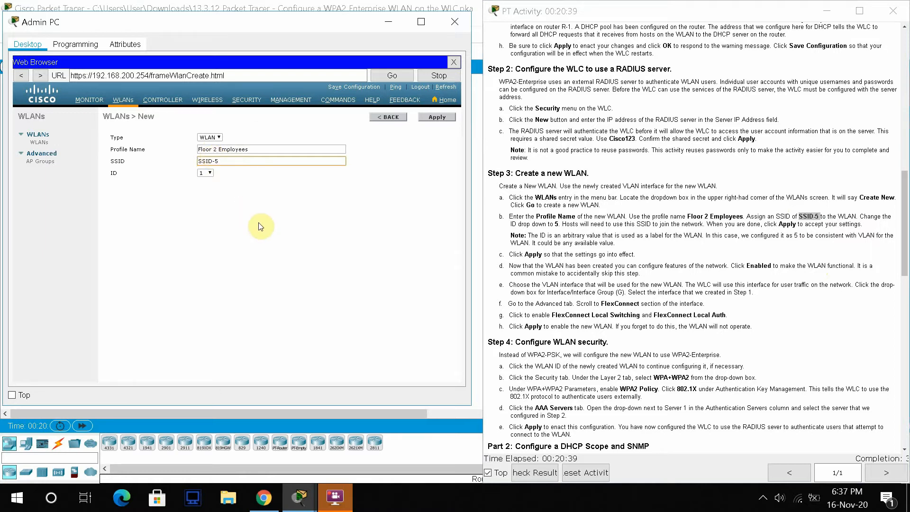
click(211, 174)
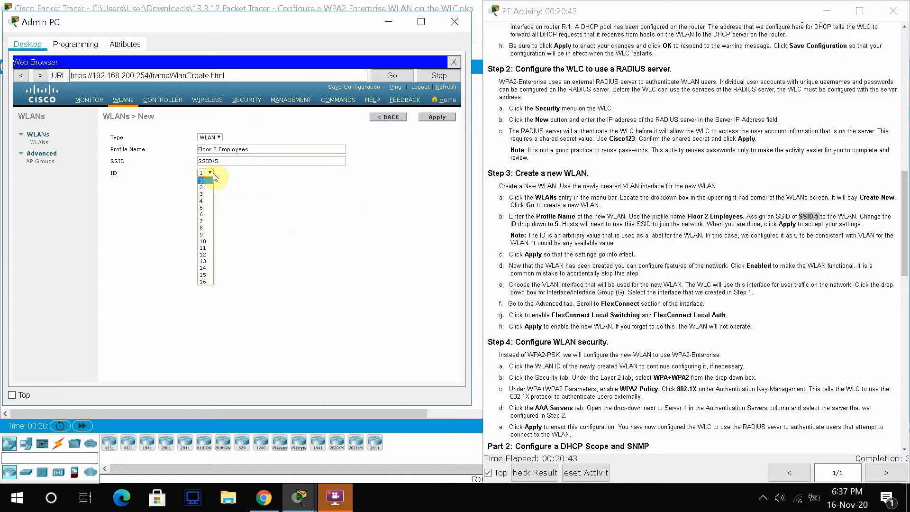
click(205, 208)
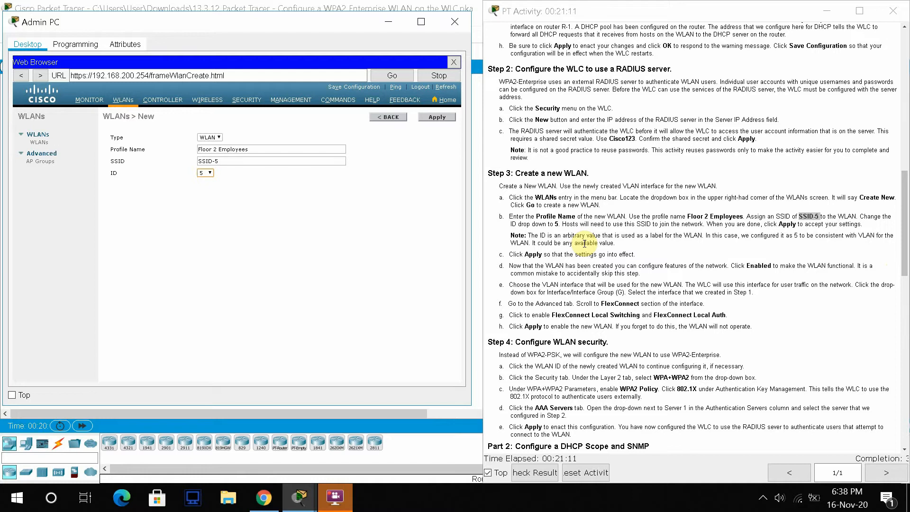
- Apply the Floor 2 Employees WLAN (SSID-5) and set its status to Enabled
click(442, 116)
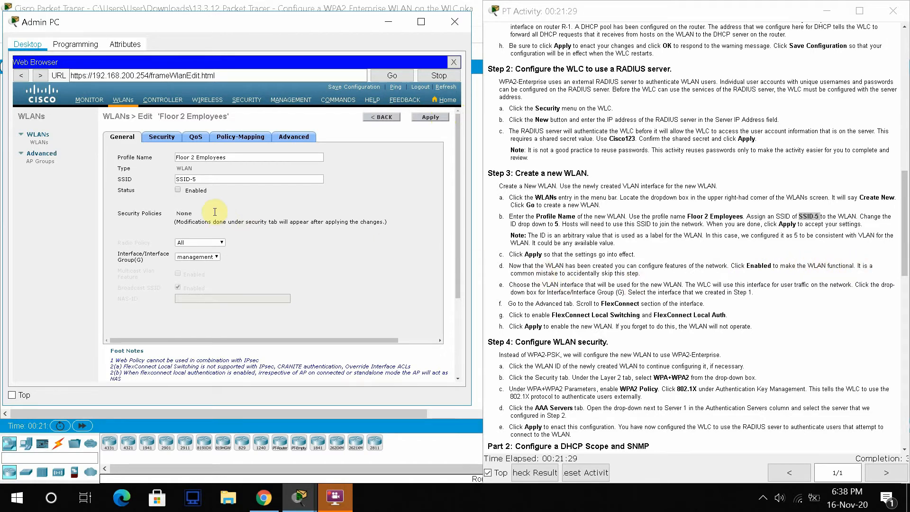
click(178, 190)
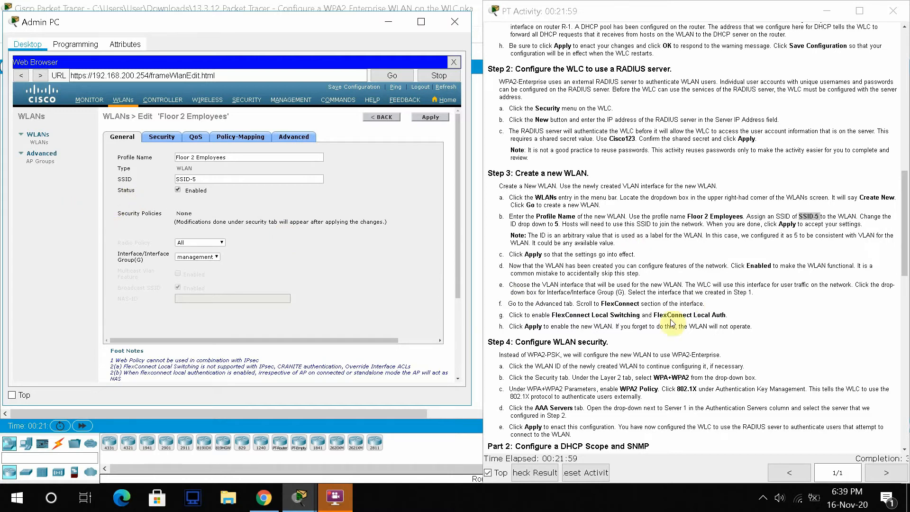
drag(544, 286, 584, 286)
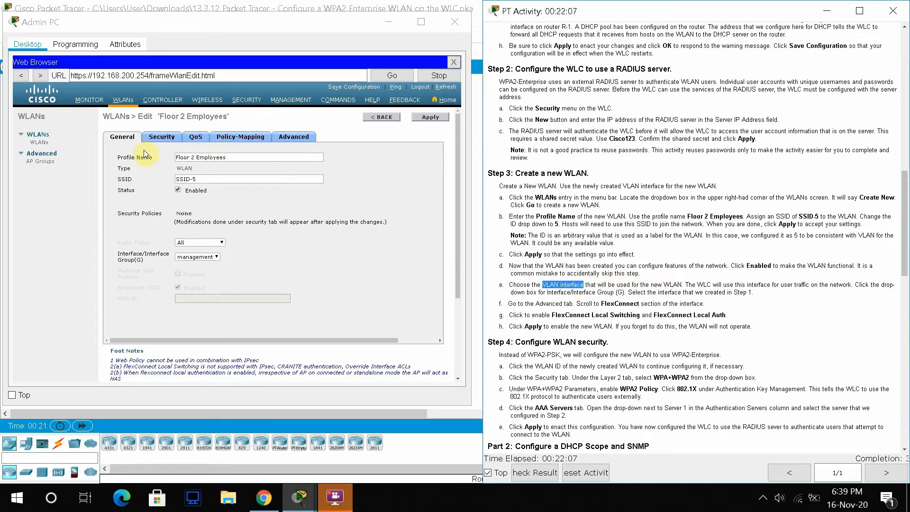
click(165, 138)
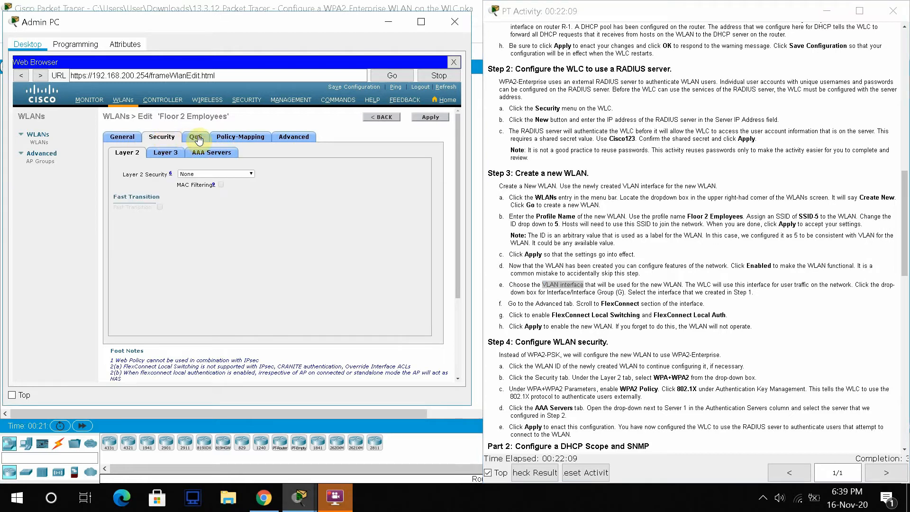
click(210, 153)
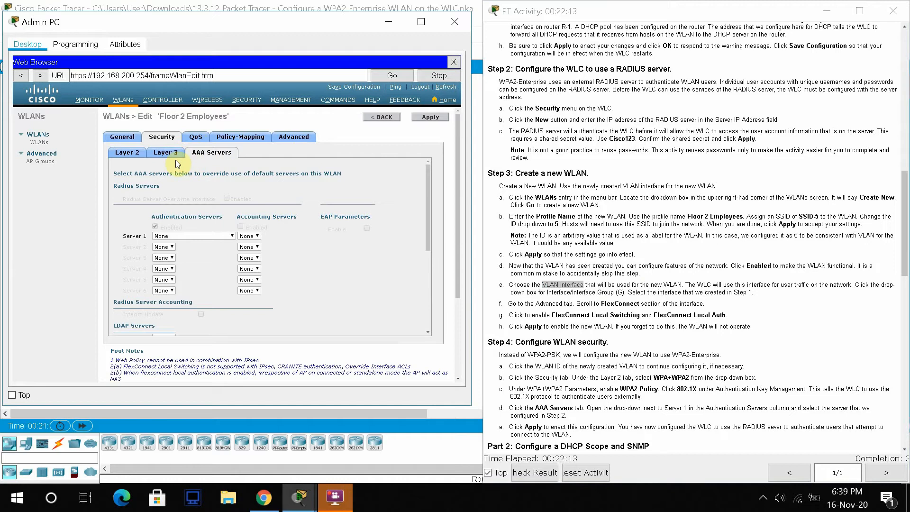
click(133, 153)
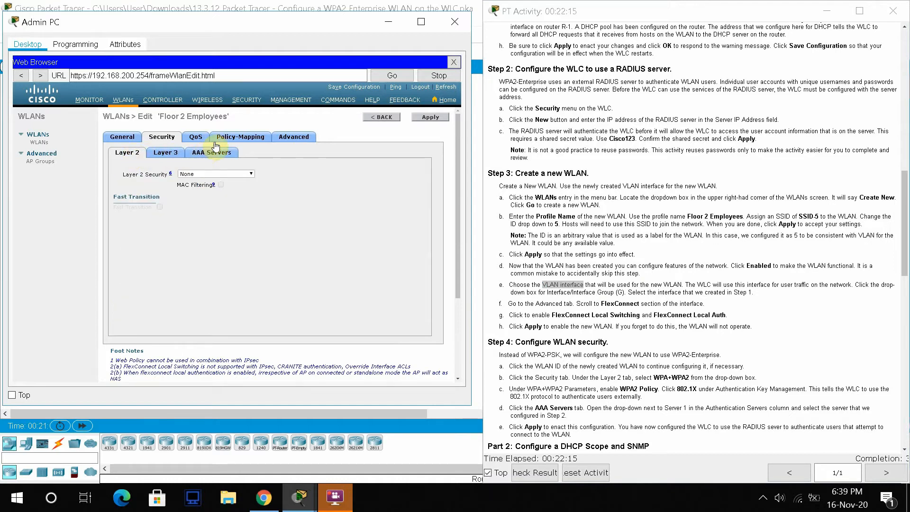
click(239, 138)
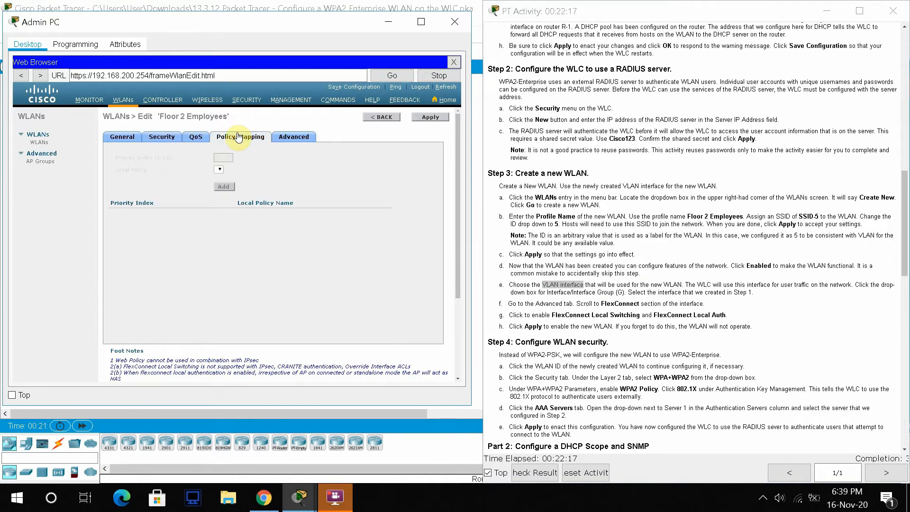
click(303, 138)
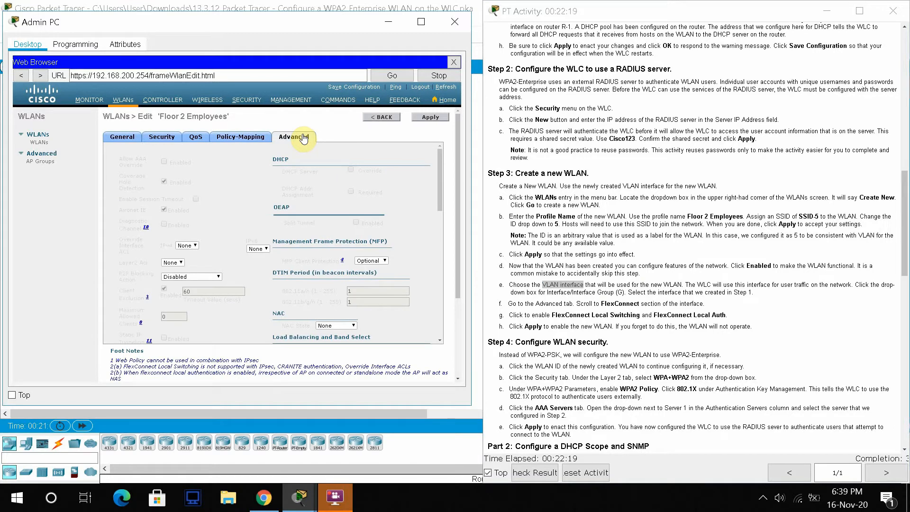
mouse_move(439, 174)
mouse_down()
mouse_move(442, 253)
mouse_move(449, 162)
mouse_up()
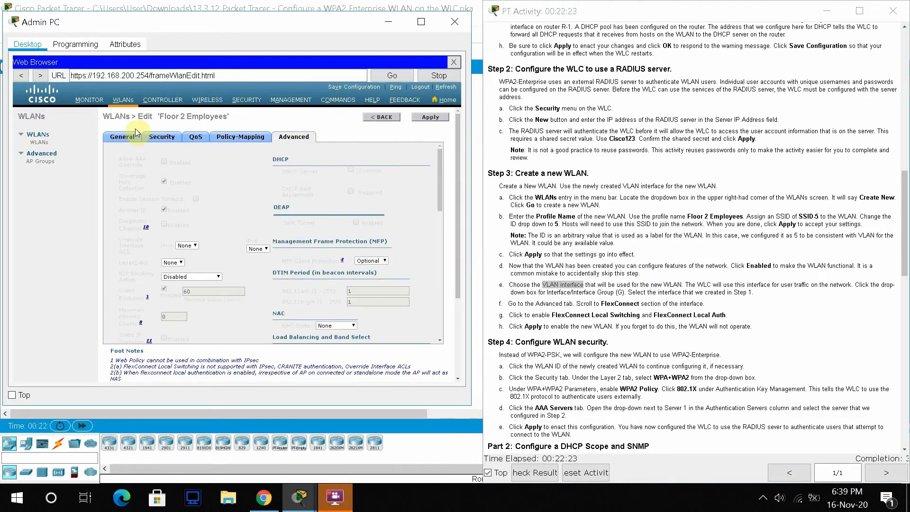
click(123, 137)
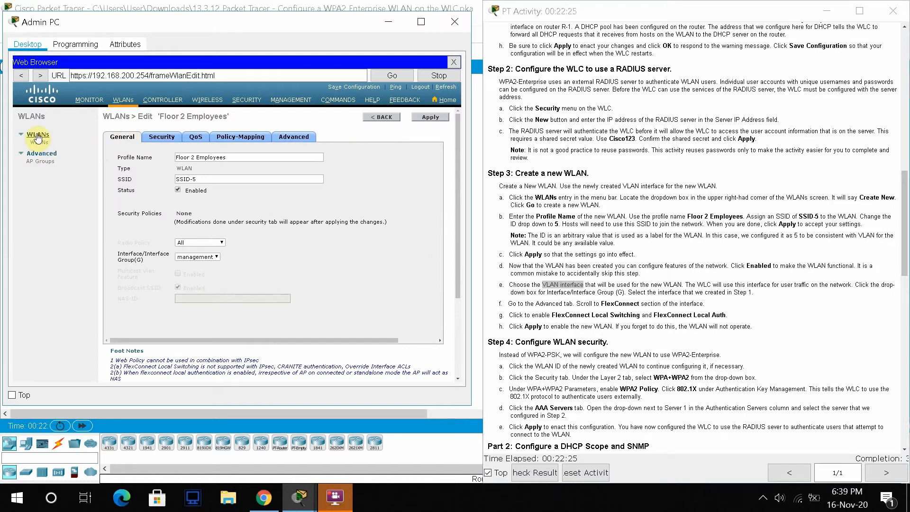
click(48, 164)
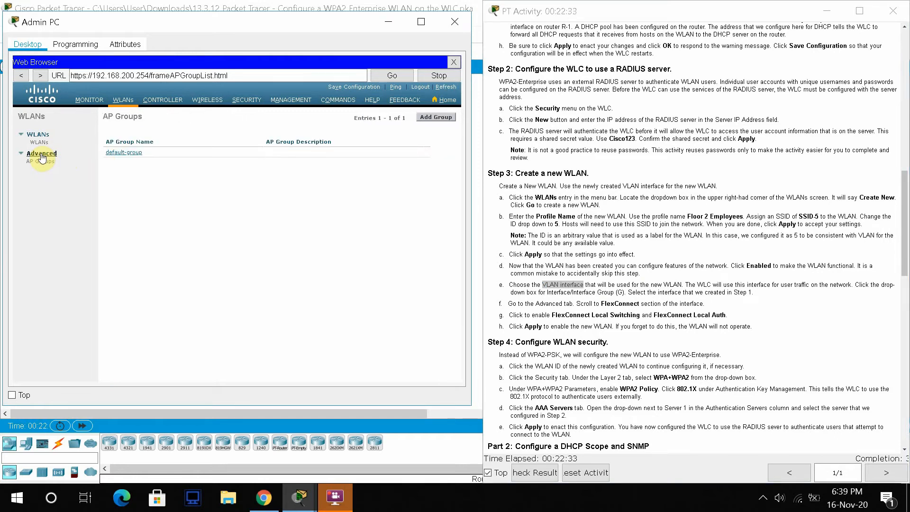
click(38, 143)
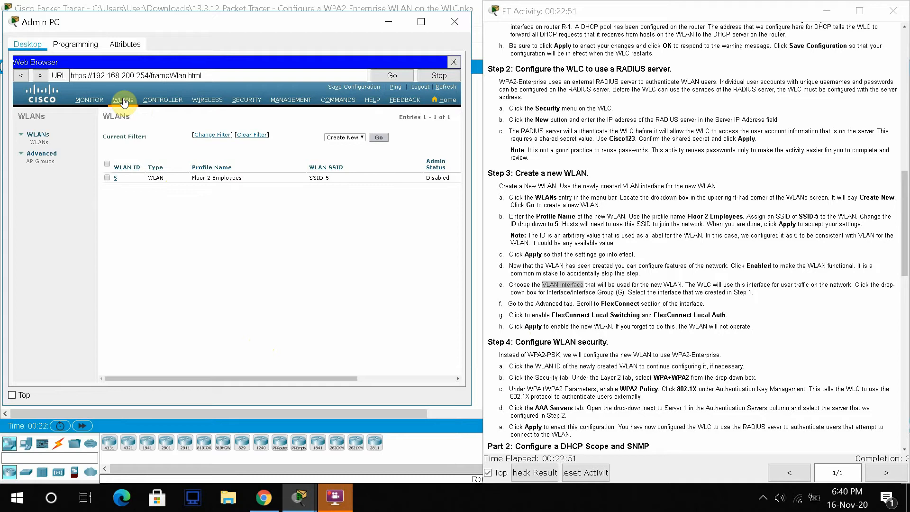
click(115, 179)
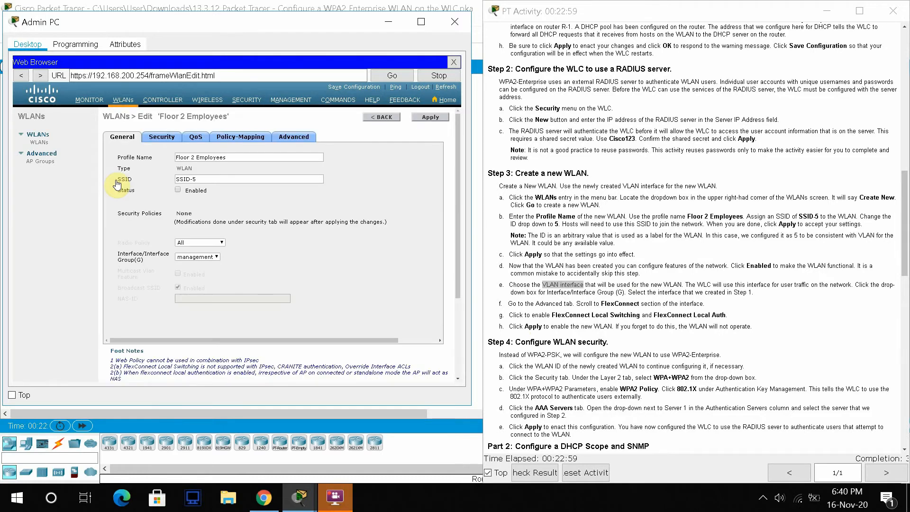
- Set Floor 2 Employees to Status Enabled on the WLAN-5 interface and apply
click(178, 190)
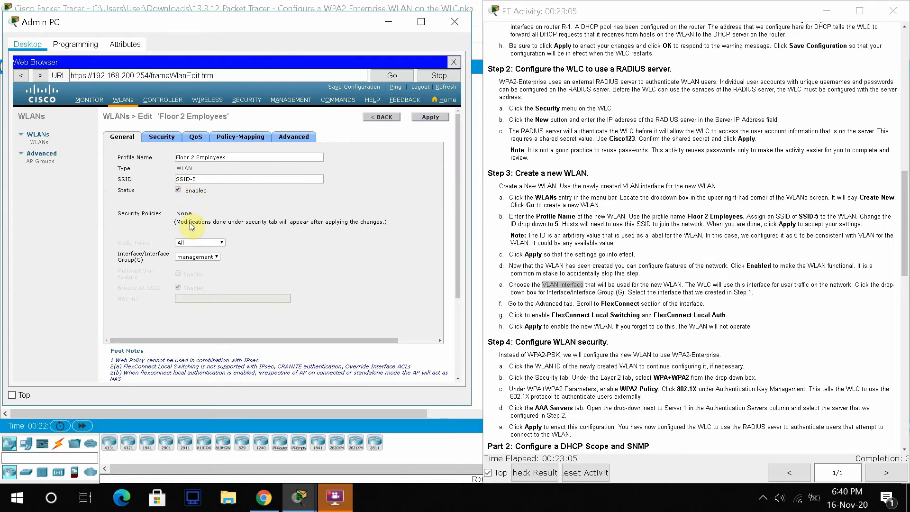
click(215, 256)
click(189, 264)
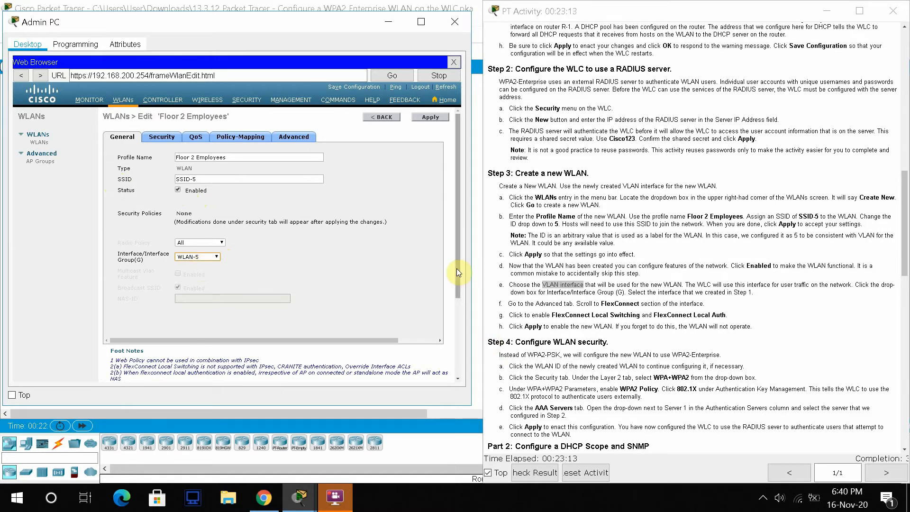
drag(456, 268, 482, 231)
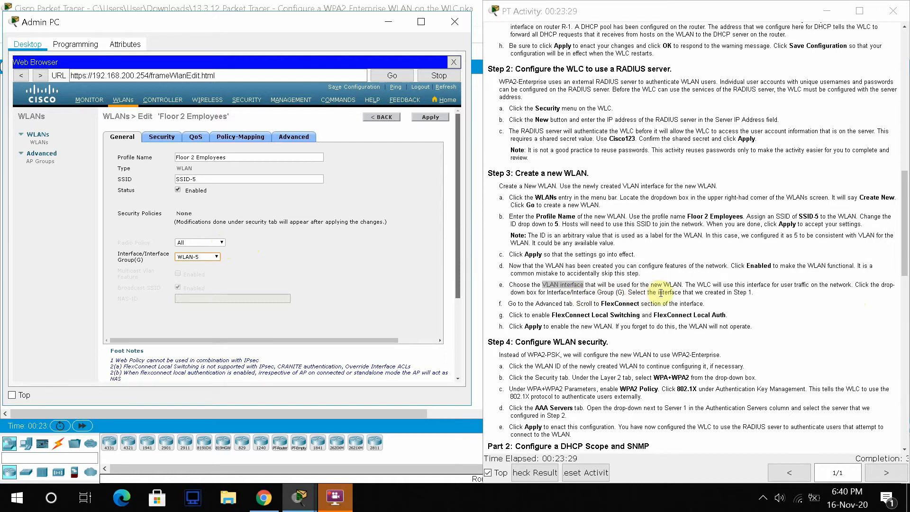
click(427, 119)
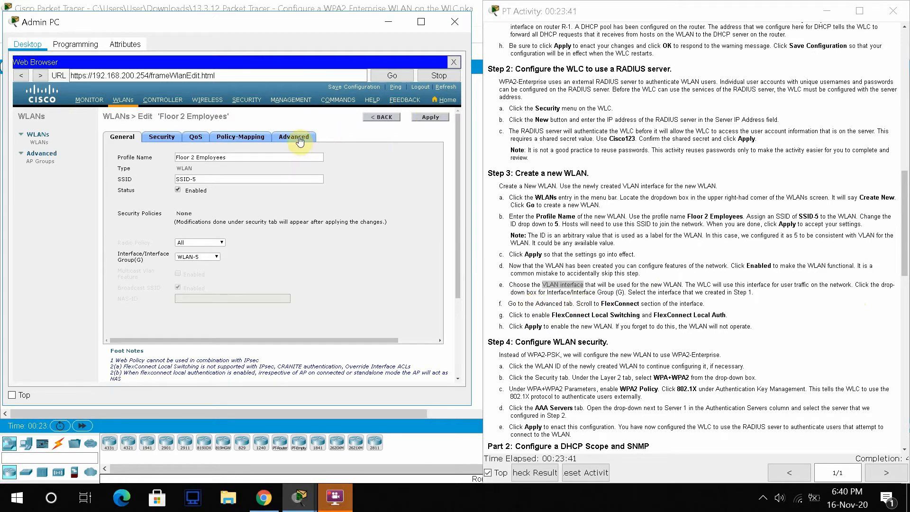
- Enable FlexConnect Local Switching in the WLAN's advanced settings, apply, and confirm the change
click(297, 138)
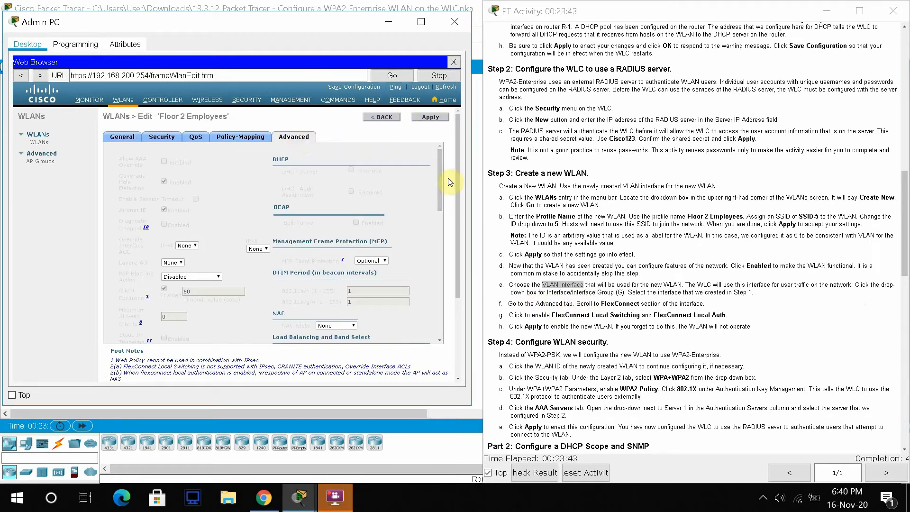
drag(437, 183, 462, 277)
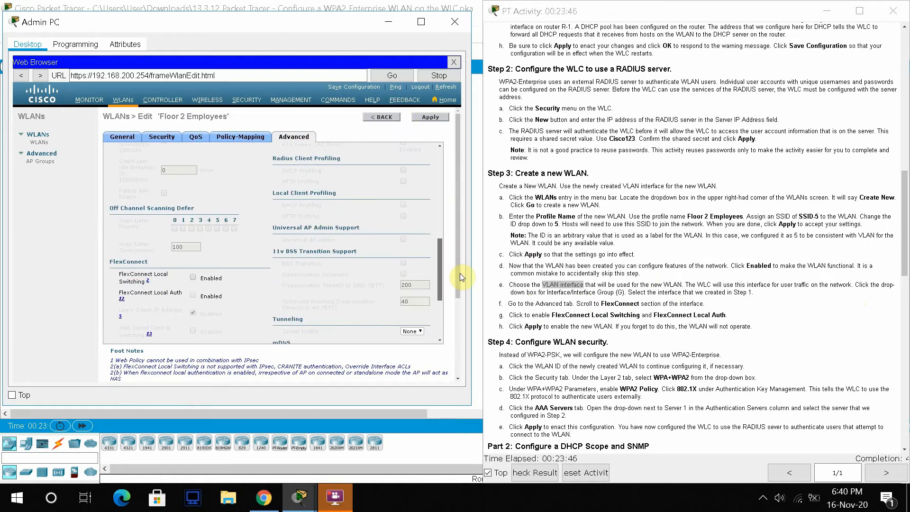
click(193, 278)
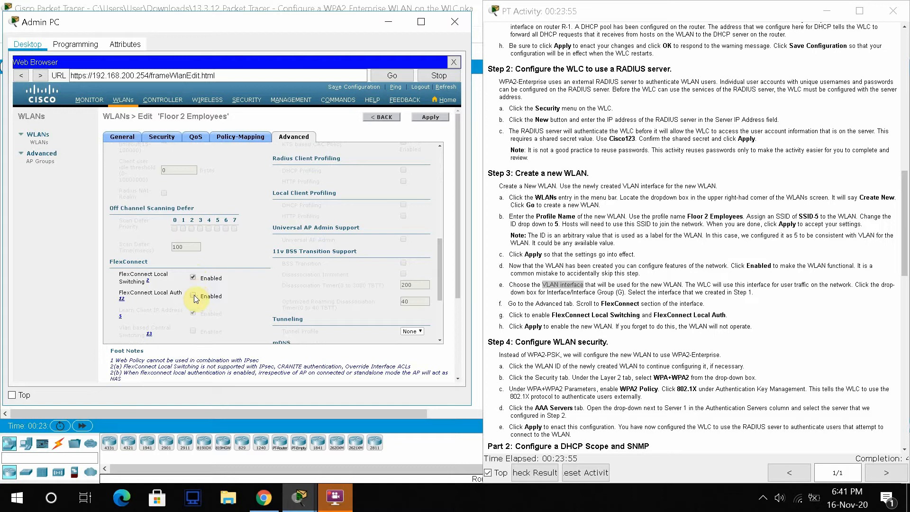
click(440, 117)
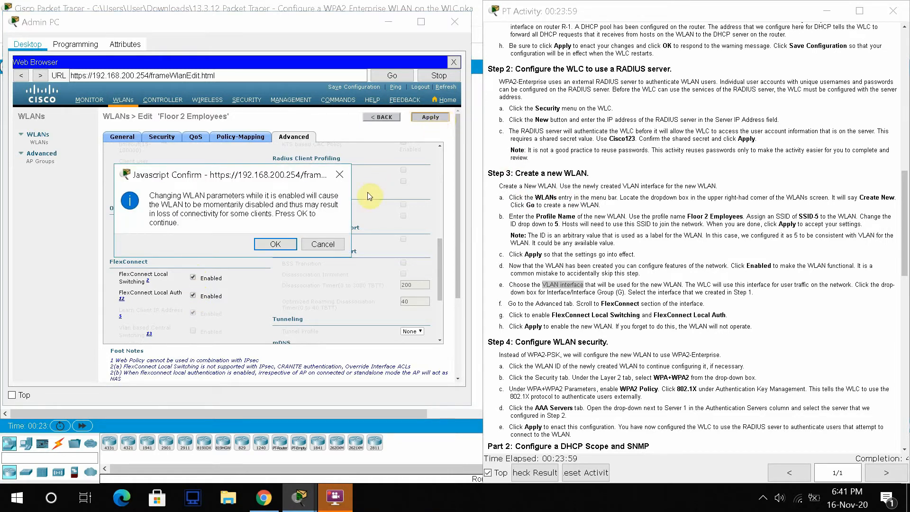
click(271, 246)
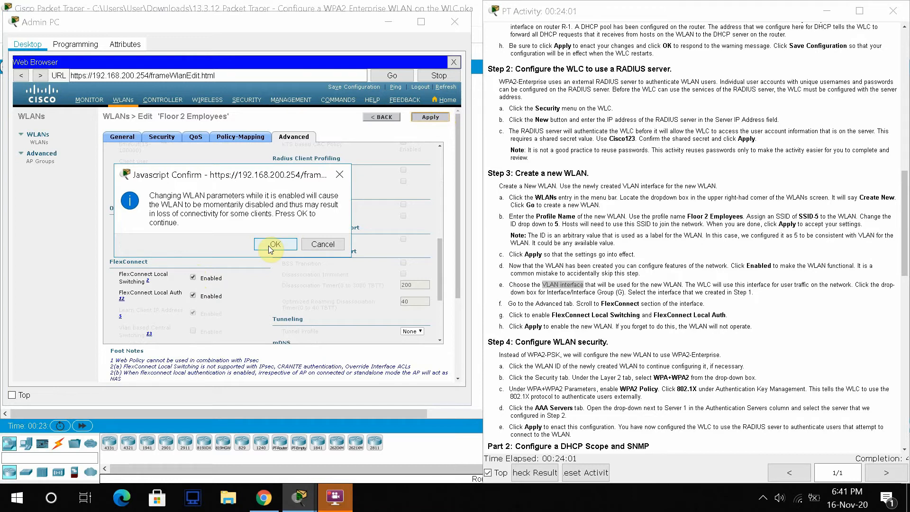
click(284, 245)
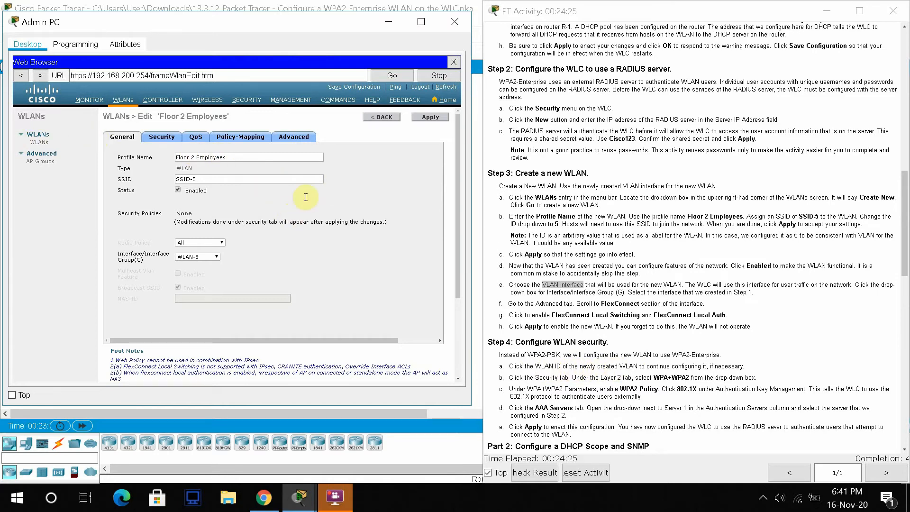
click(254, 105)
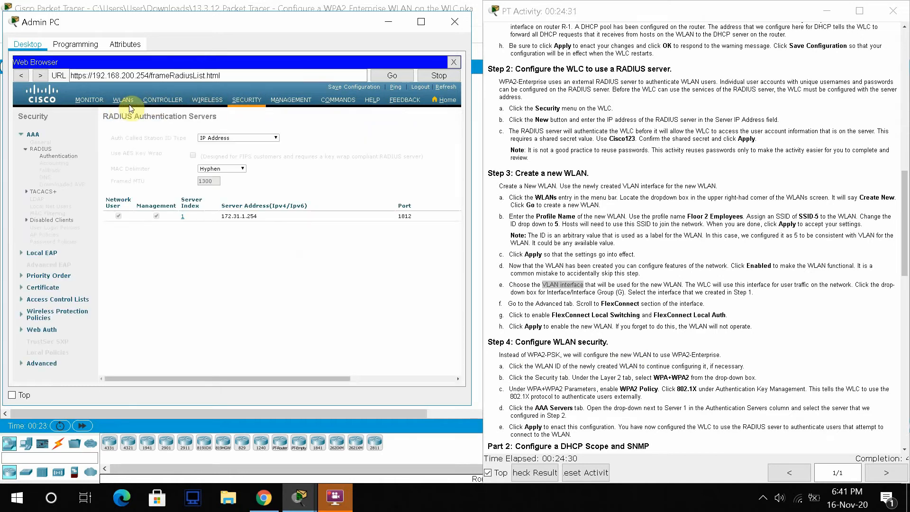
click(120, 103)
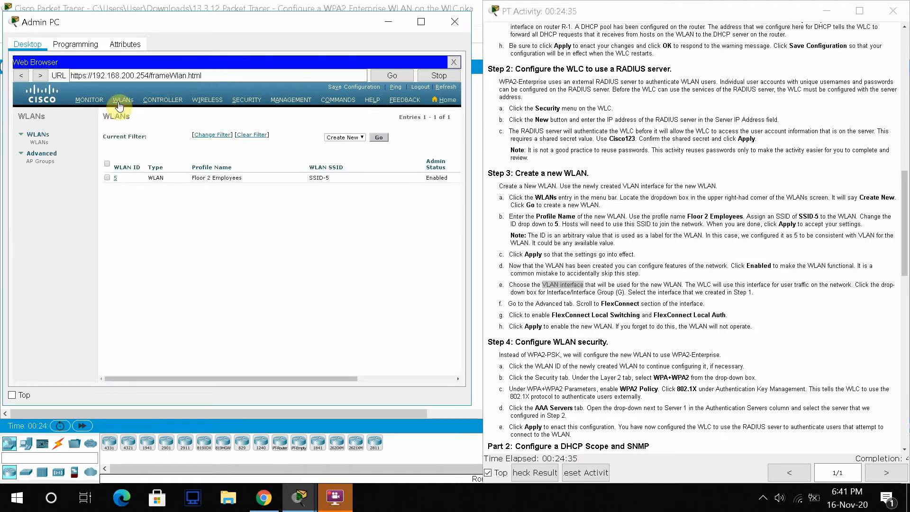
click(115, 179)
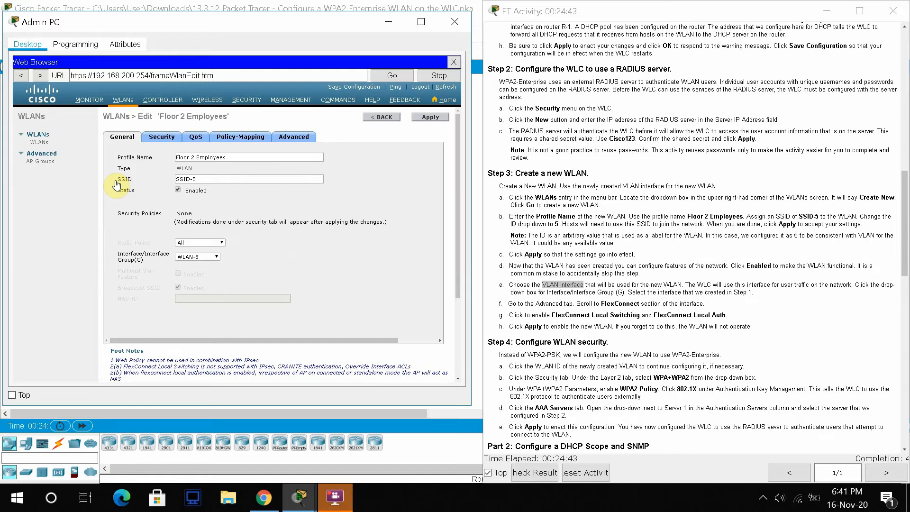
- Set Layer 2 security to WPA+WPA2 with WPA2 Policy and AES encryption ticked
click(158, 143)
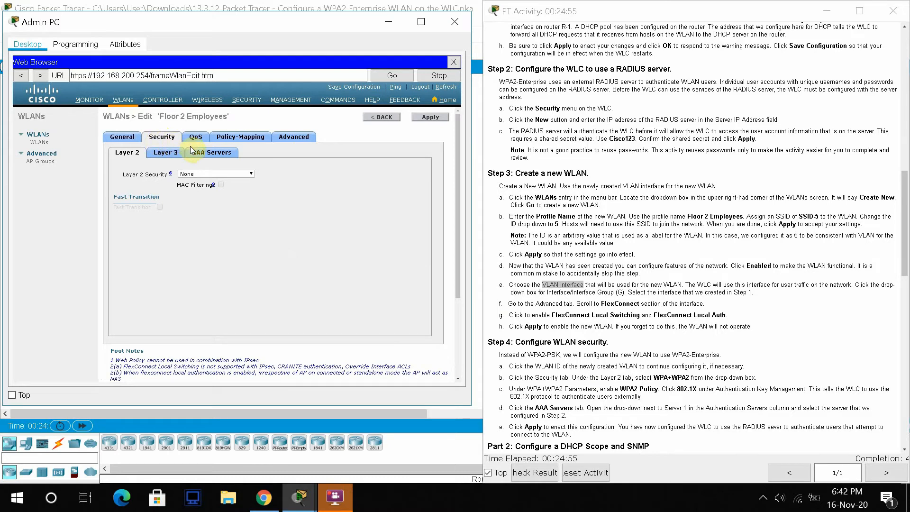
click(252, 174)
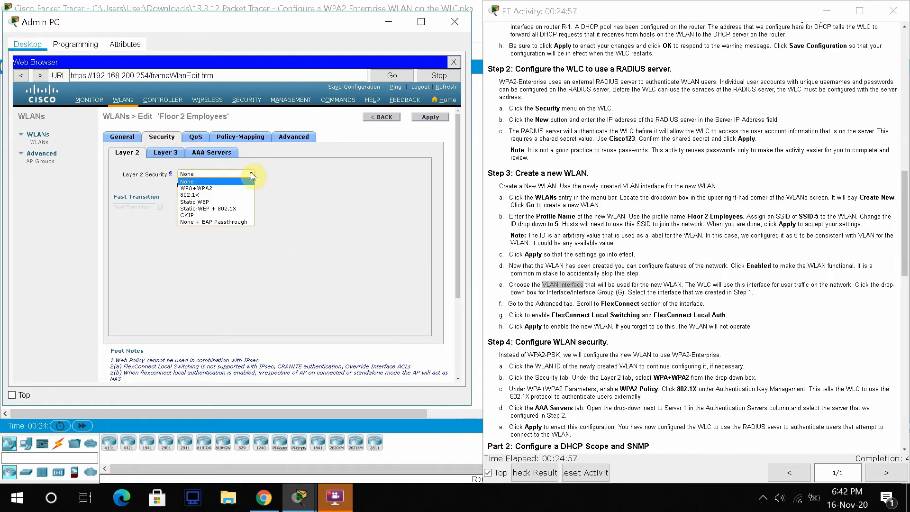
click(209, 188)
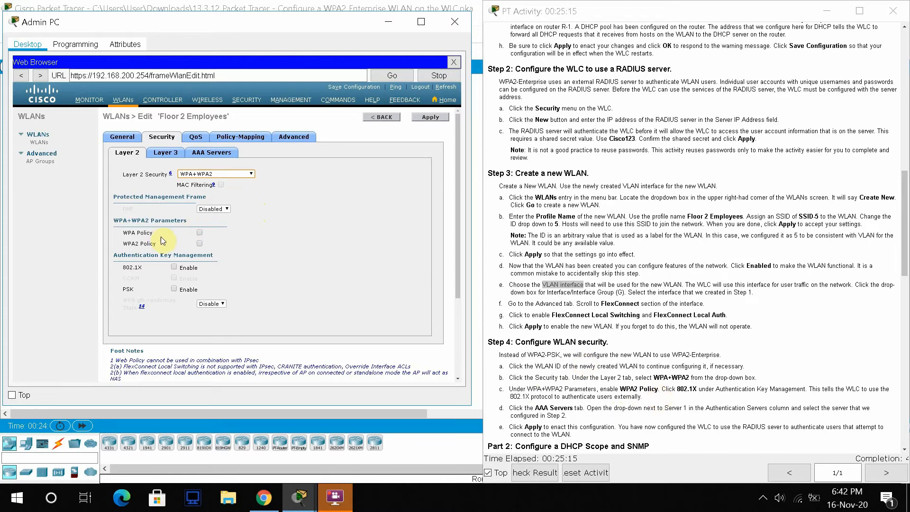
click(199, 245)
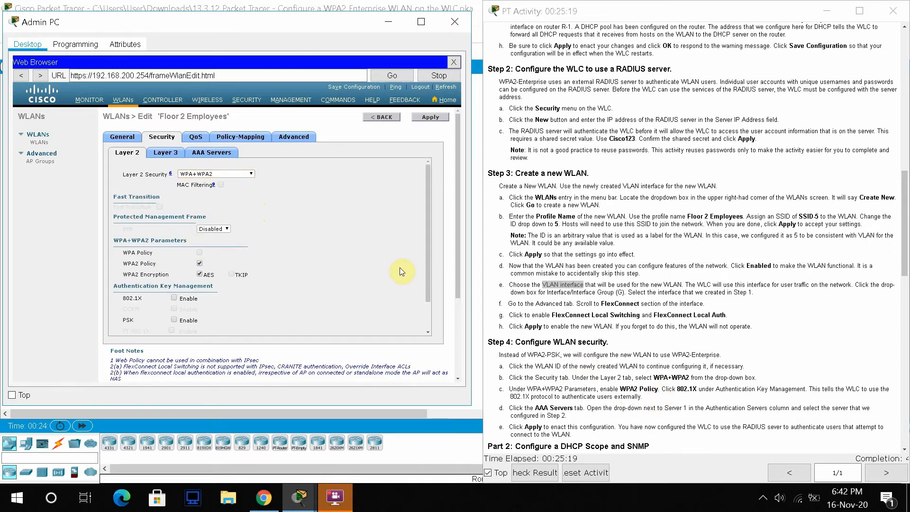
drag(424, 260, 437, 308)
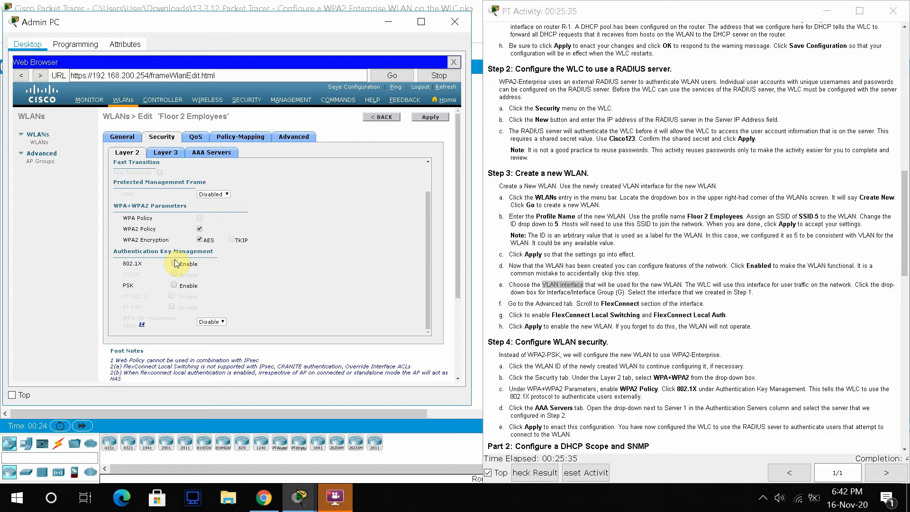
- Choose RADIUS server 172.31.1.254:1812 as authentication server 1, apply, and accept the warning
click(212, 153)
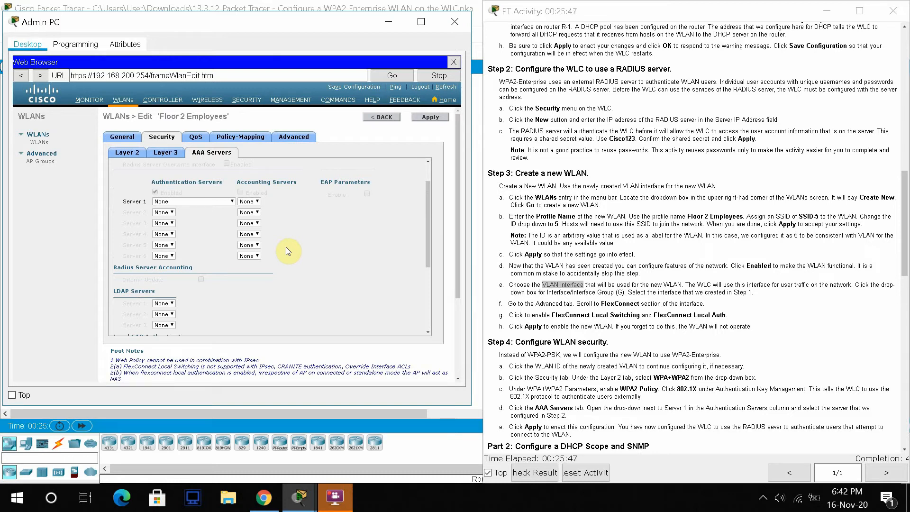
click(232, 202)
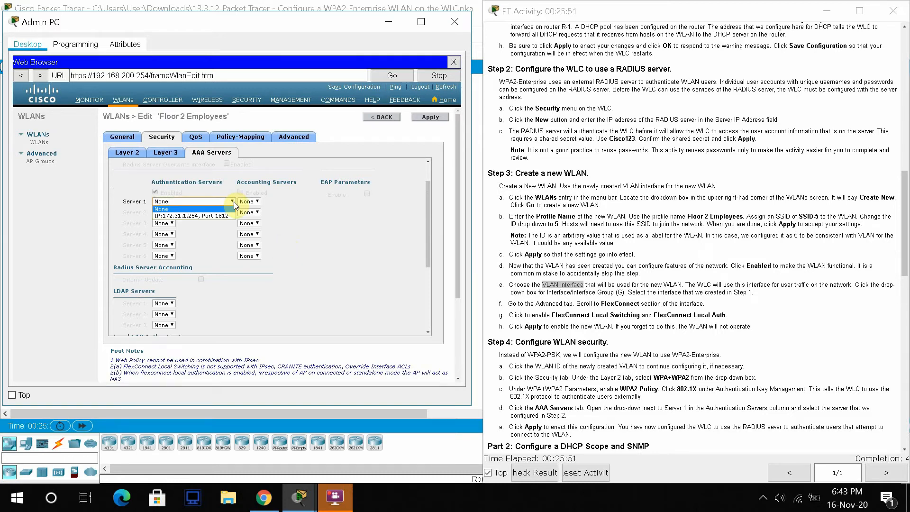
click(203, 216)
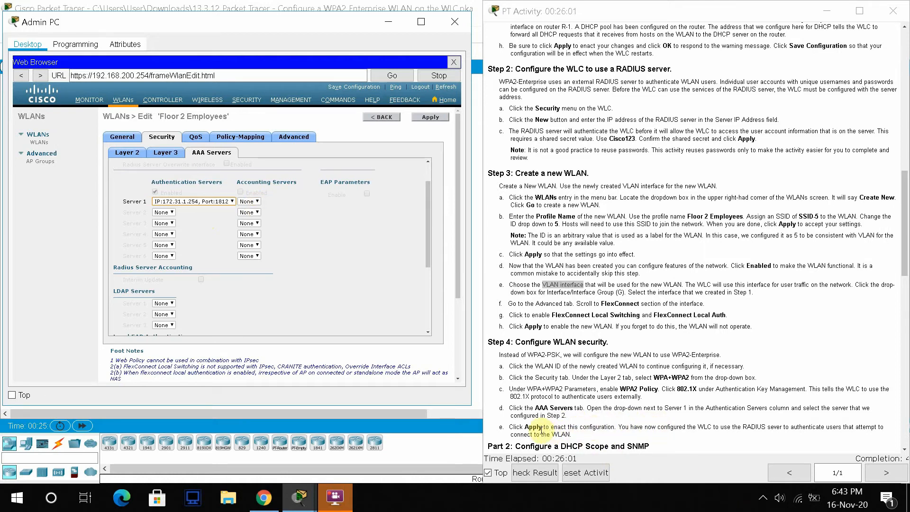
click(430, 118)
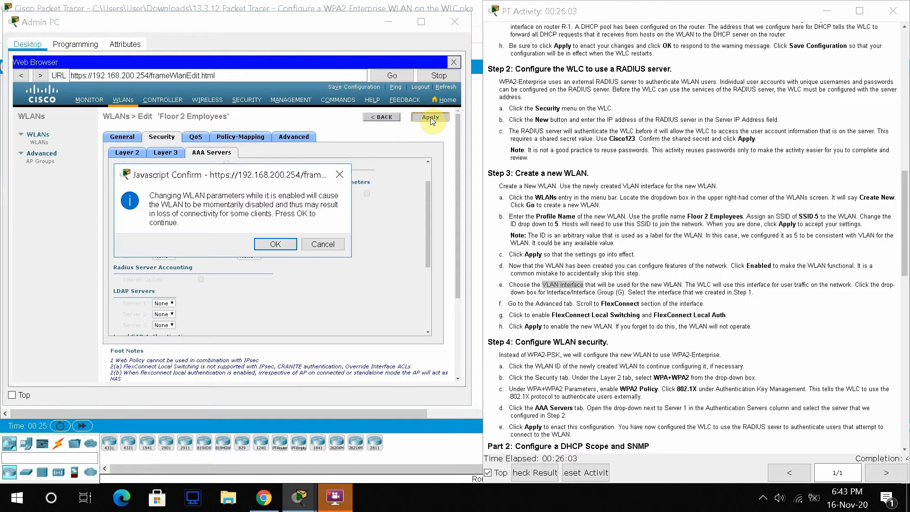
click(274, 245)
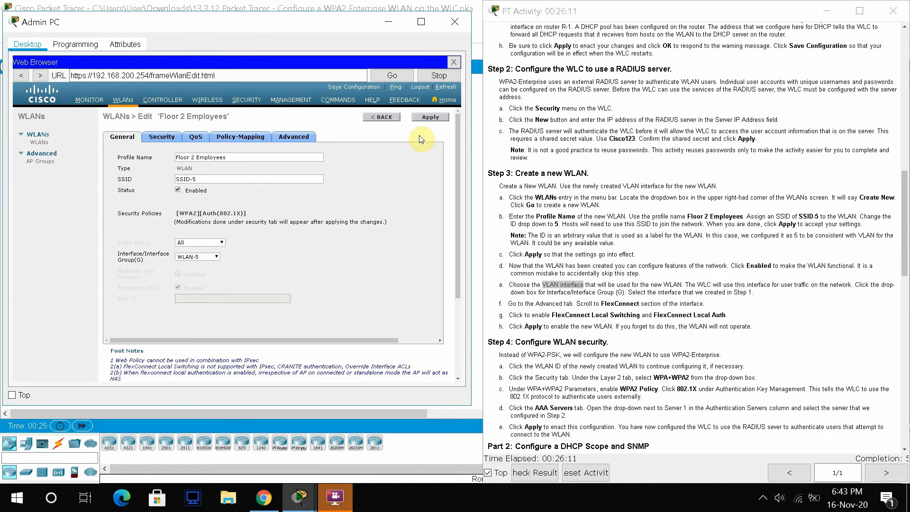
- Scroll the activity instructions down to Part 2, Step 1: Configure a DHCP Scope
click(629, 245)
click(629, 246)
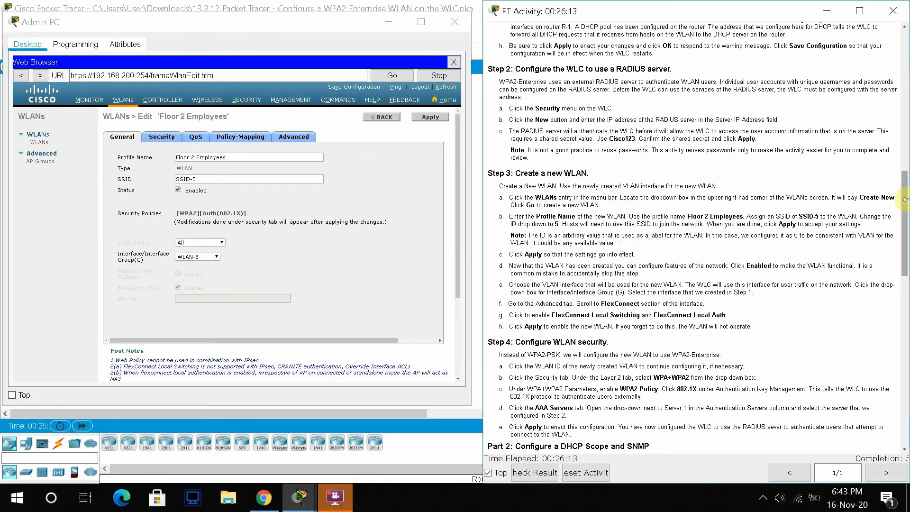
drag(905, 208, 906, 323)
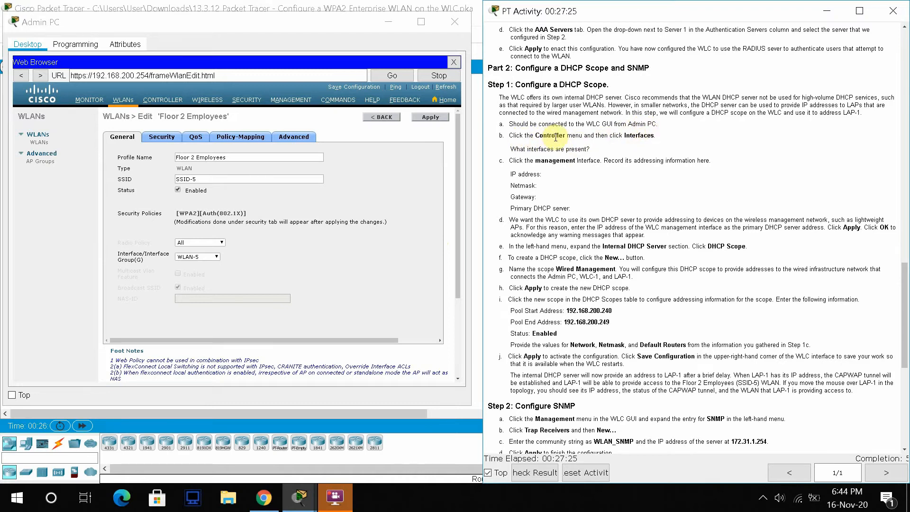
- Show CONTROLLER > Interfaces and highlight the IP address through Primary DHCP server lines
click(177, 101)
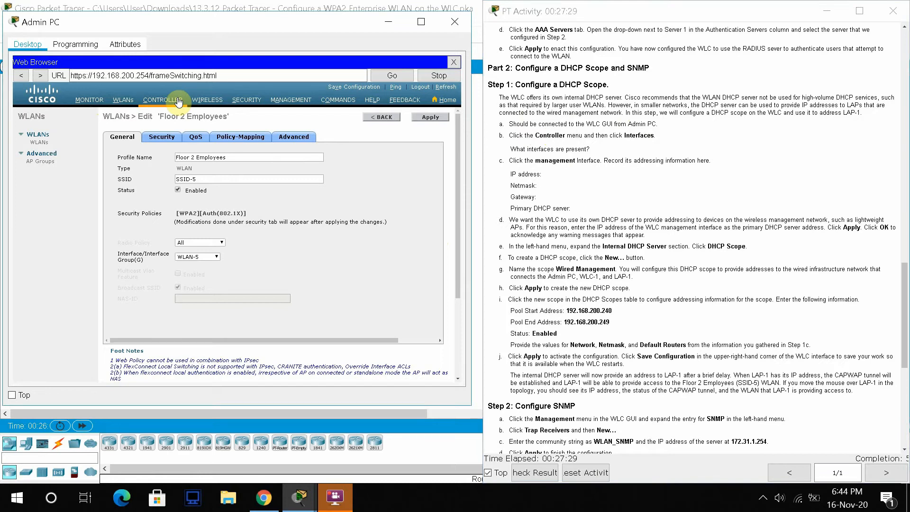
click(42, 157)
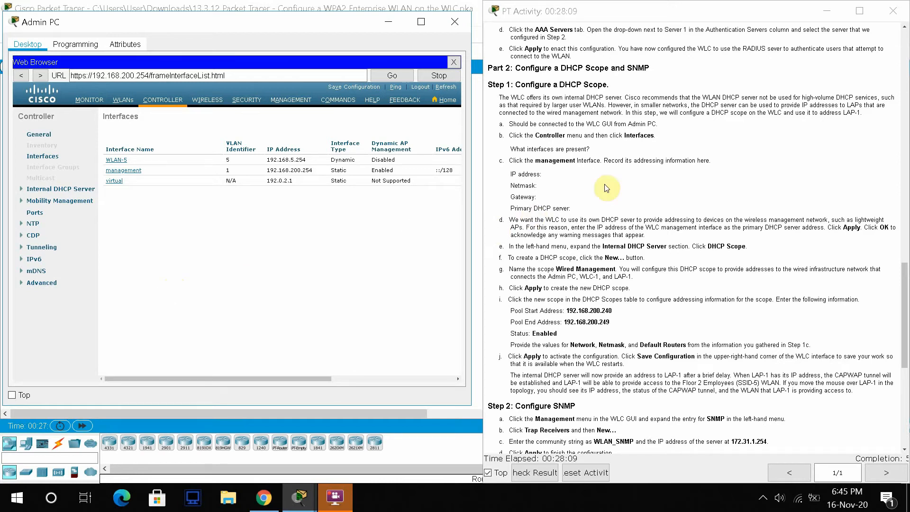
drag(569, 209, 508, 175)
key(ctrl+c)
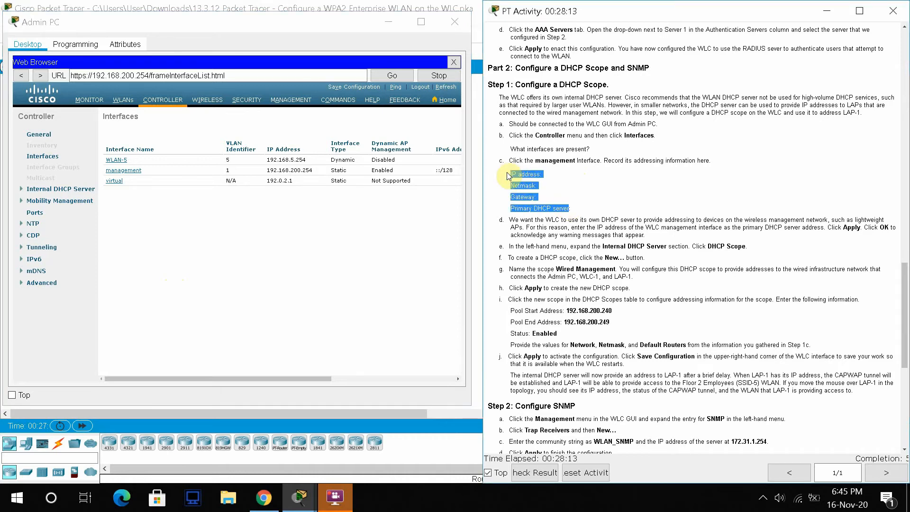
- Open Notepad and paste the IP address, Netmask, Gateway and Primary DHCP server headings into a new note
click(59, 501)
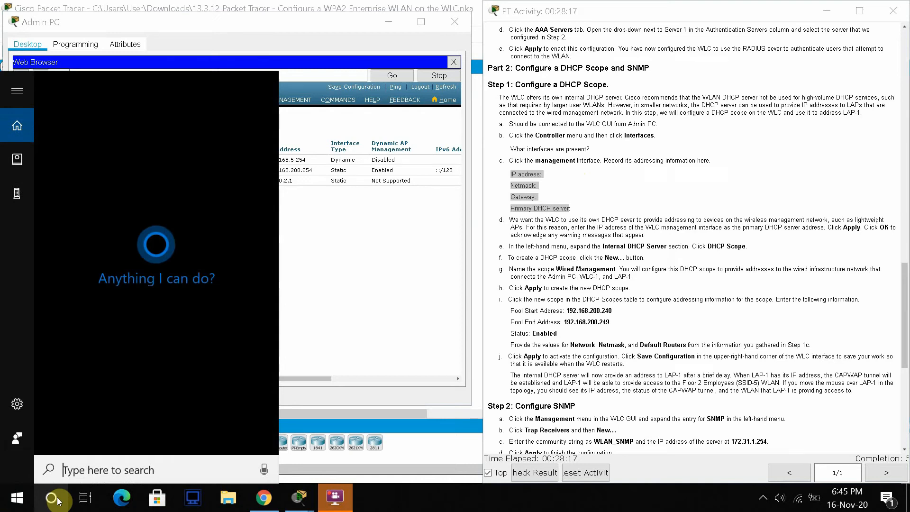
text(notepad)
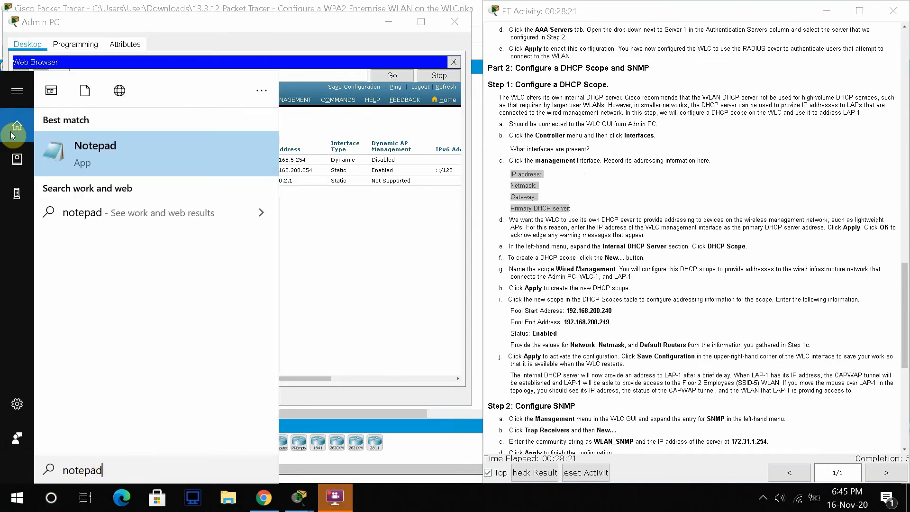
click(95, 149)
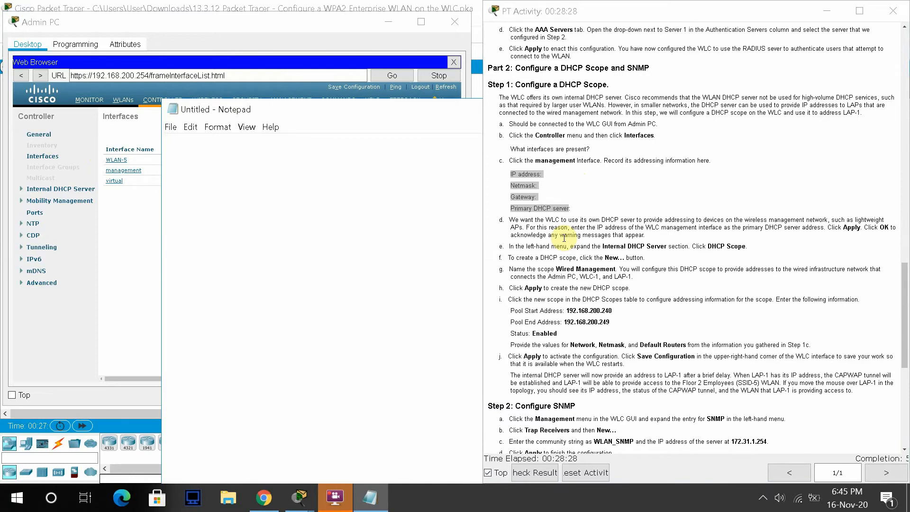
key(ctrl+v)
drag(283, 104, 347, 118)
click(159, 233)
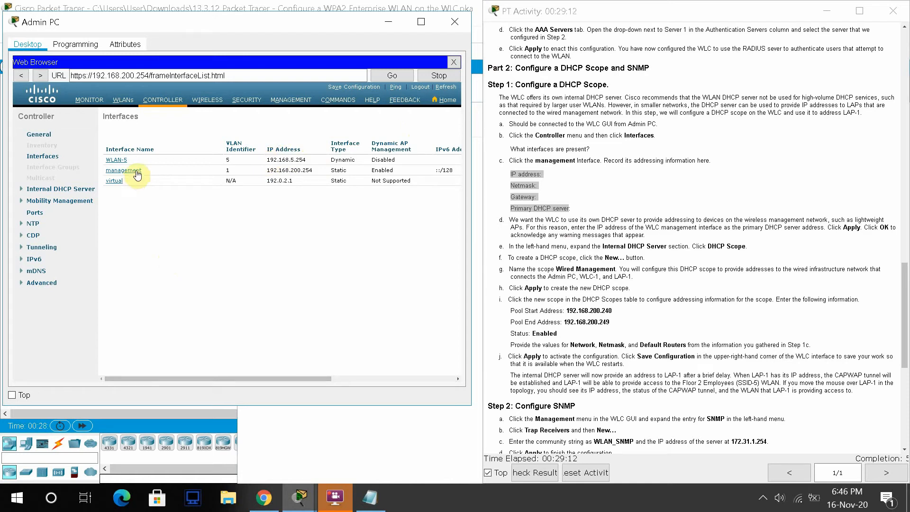
- Copy the management IP from the Interfaces table into the note, correcting it to 192.168.200.254
drag(320, 172, 263, 170)
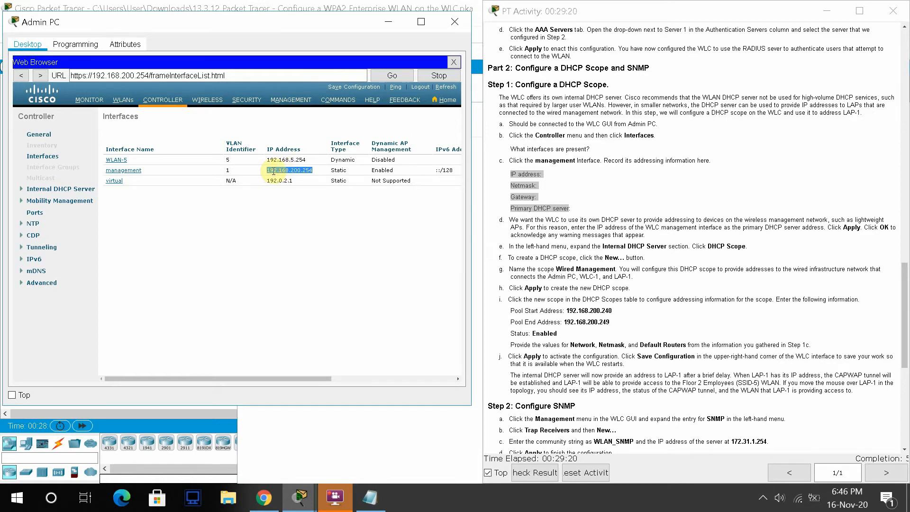
click(369, 496)
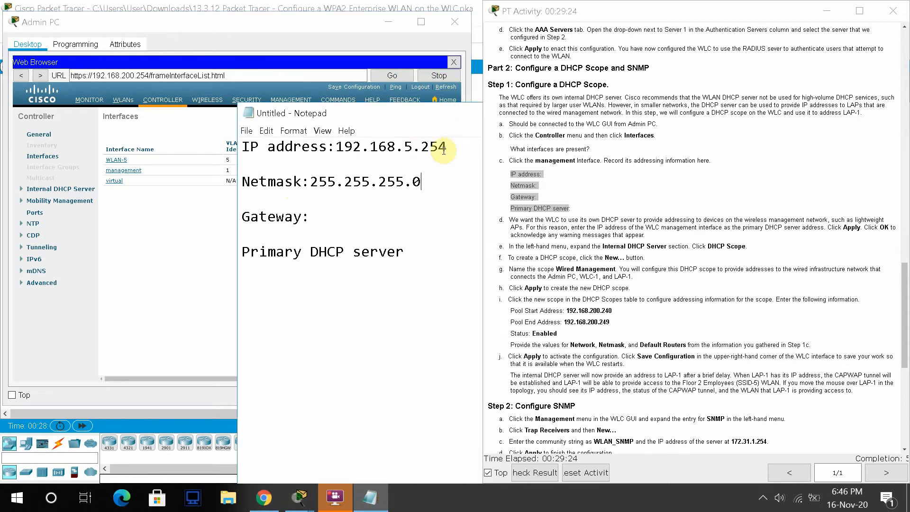
drag(447, 148, 338, 152)
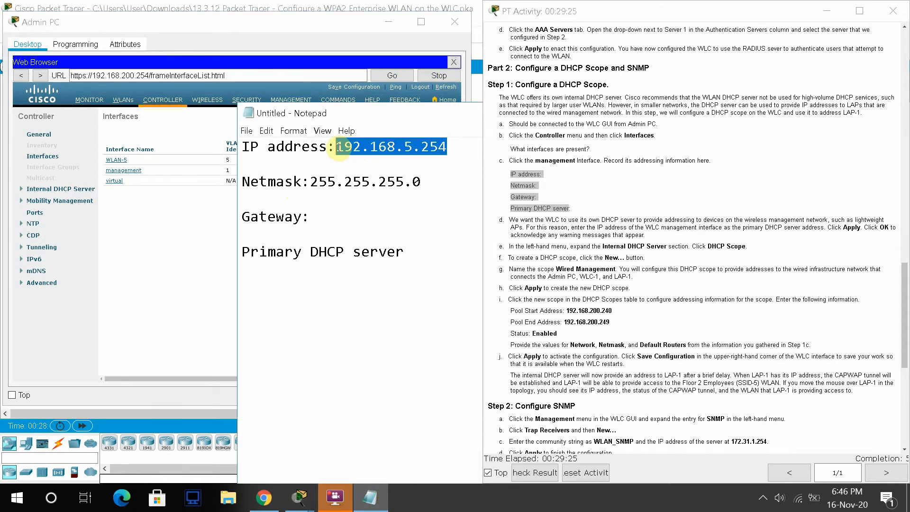
text(192.168.5.254)
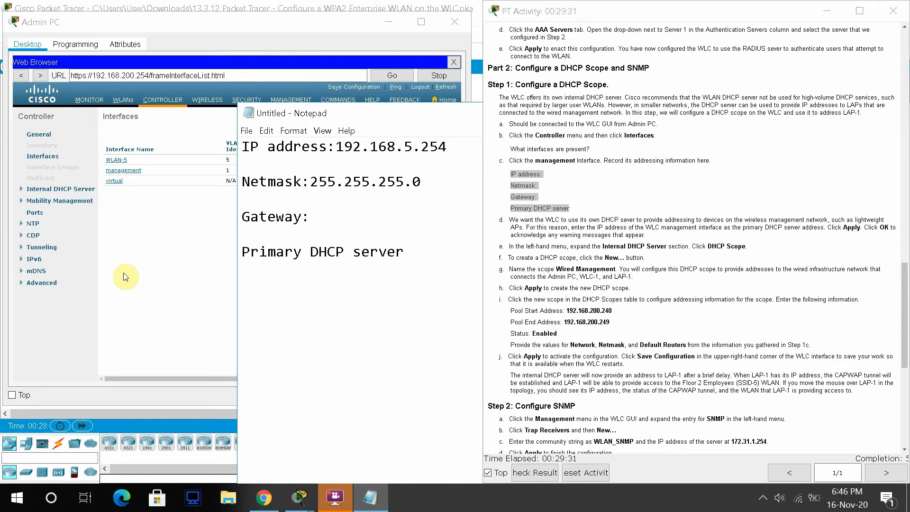
click(150, 268)
drag(313, 169, 271, 170)
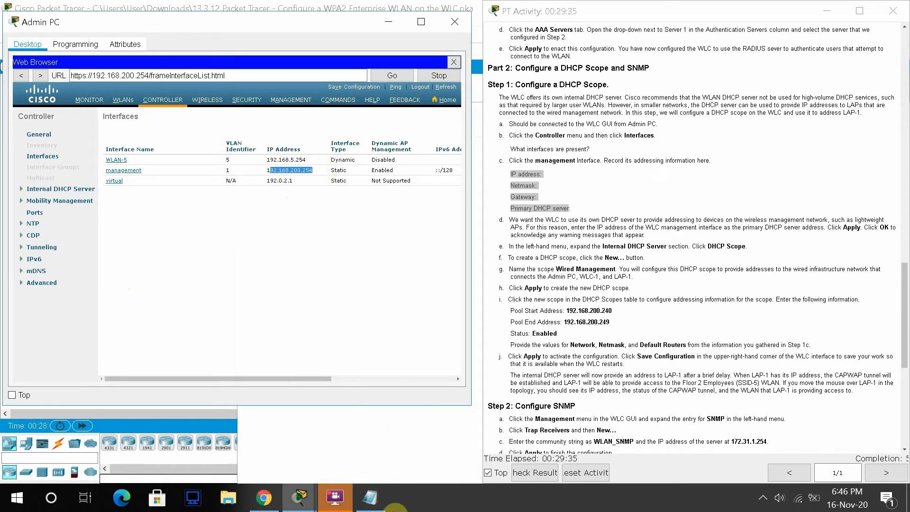
click(370, 497)
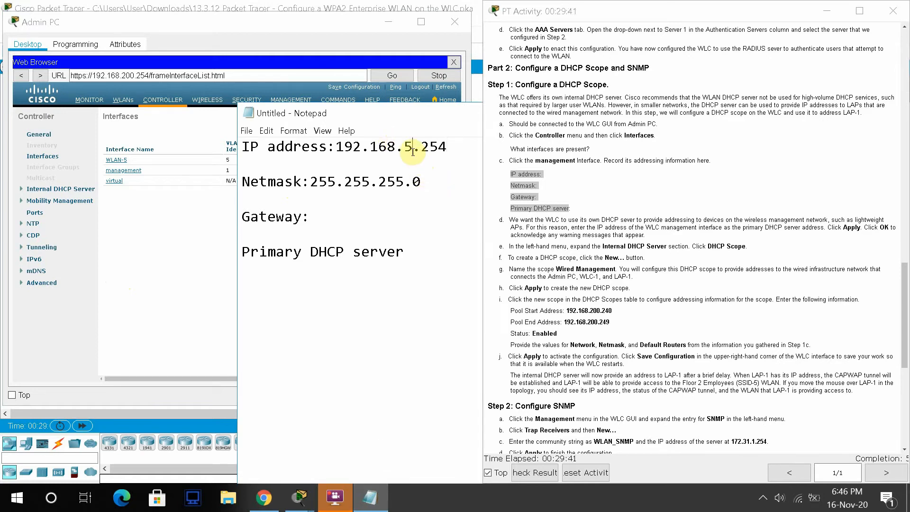
key(BackSpace)
text(200)
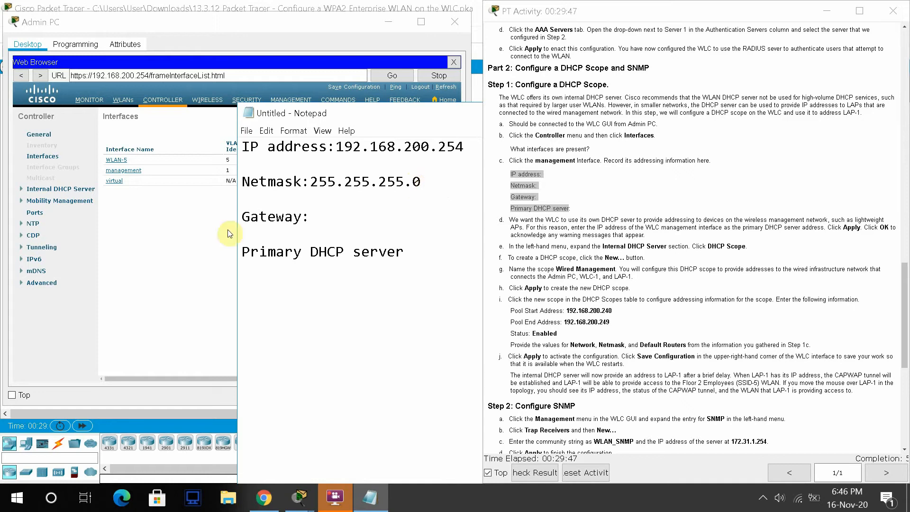
- Fill in the note's Gateway line as 192.168.200.1
click(336, 216)
text(192.168.5.254)
key(BackSpace)
key(BackSpace)
key(BackSpace)
key(BackSpace)
key(BackSpace)
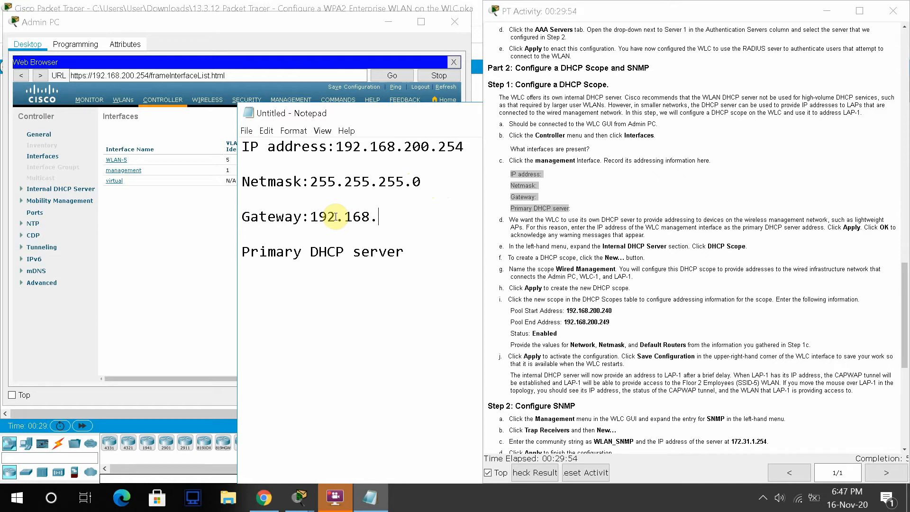
text(200.1)
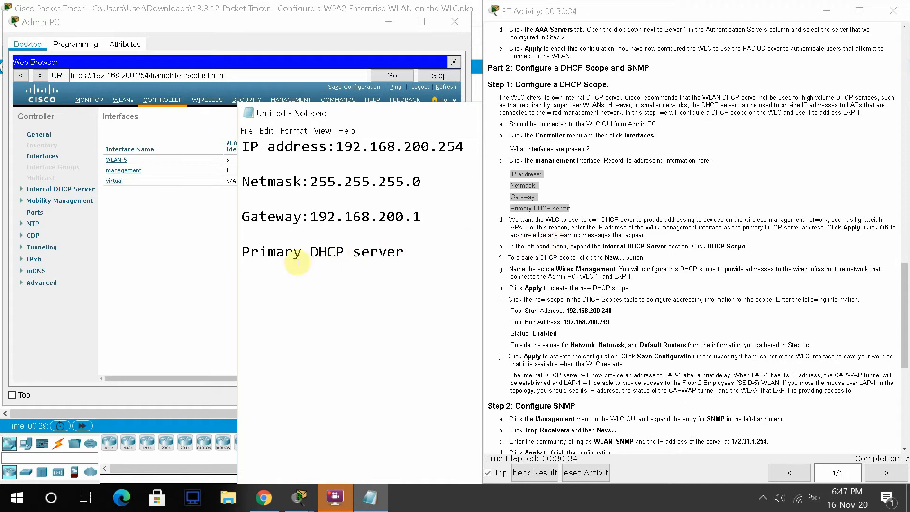
click(164, 271)
- Expand WLC-1's Internal DHCP Server section and show the DHCP Scopes list
click(69, 190)
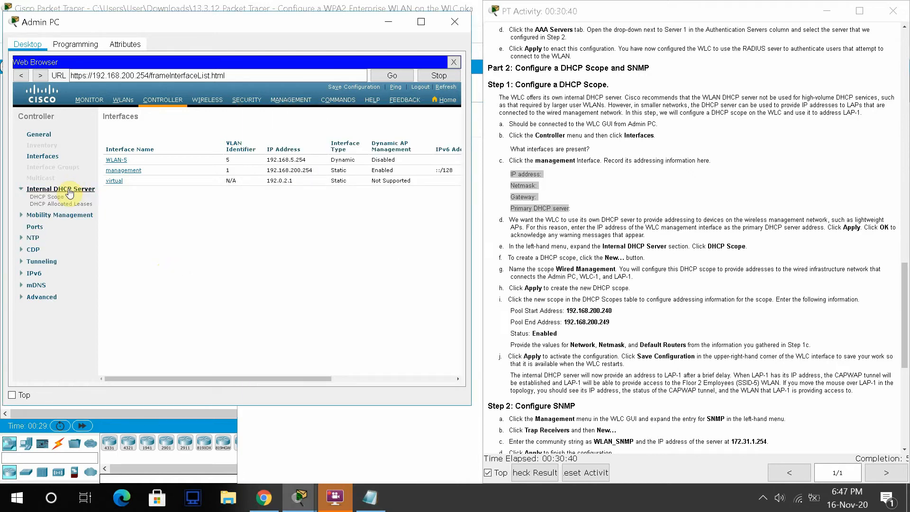
click(59, 197)
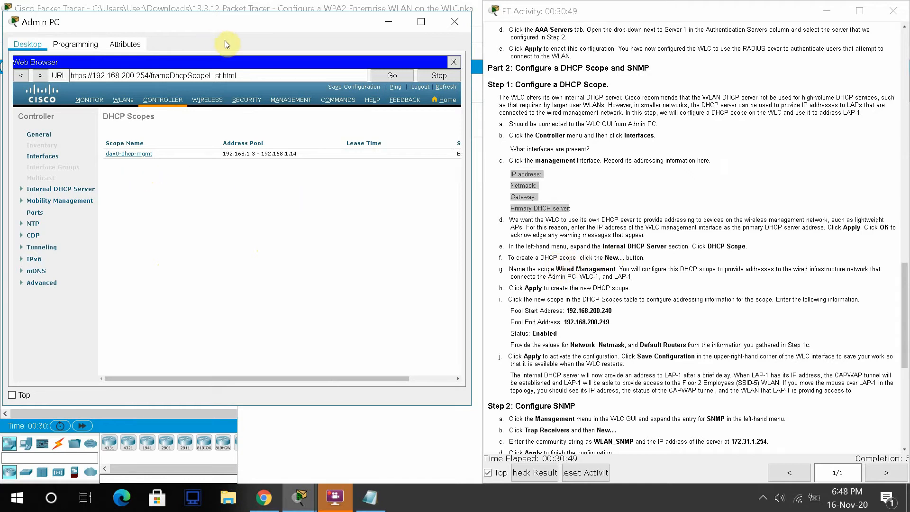
drag(223, 27, 217, 27)
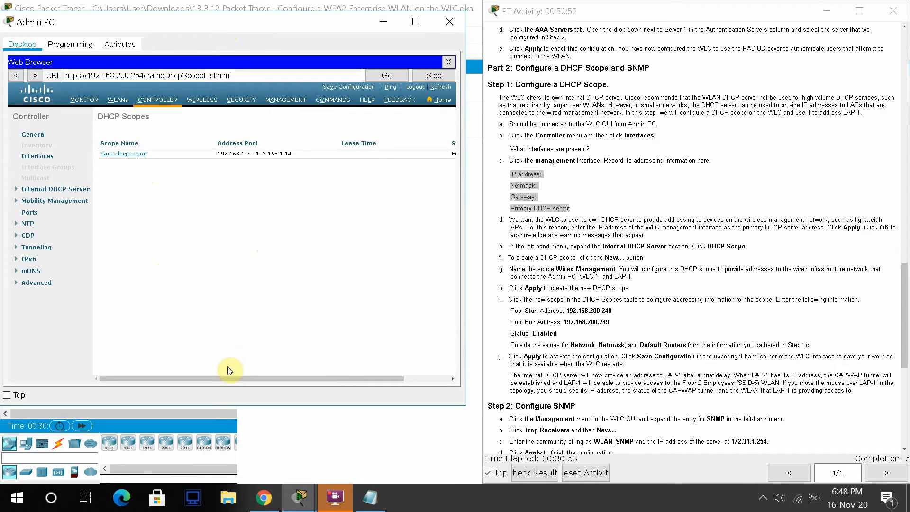
drag(239, 379, 361, 368)
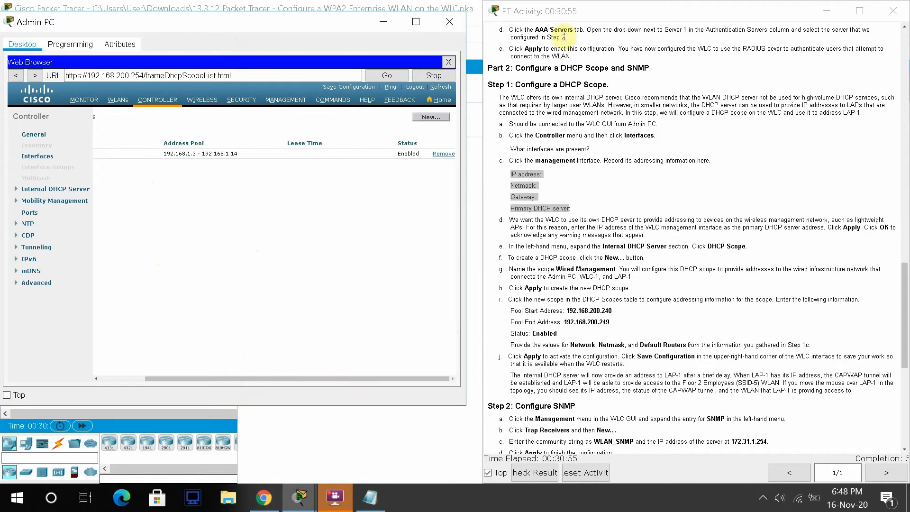
- Create a new DHCP scope named 'Wired Management'
click(440, 116)
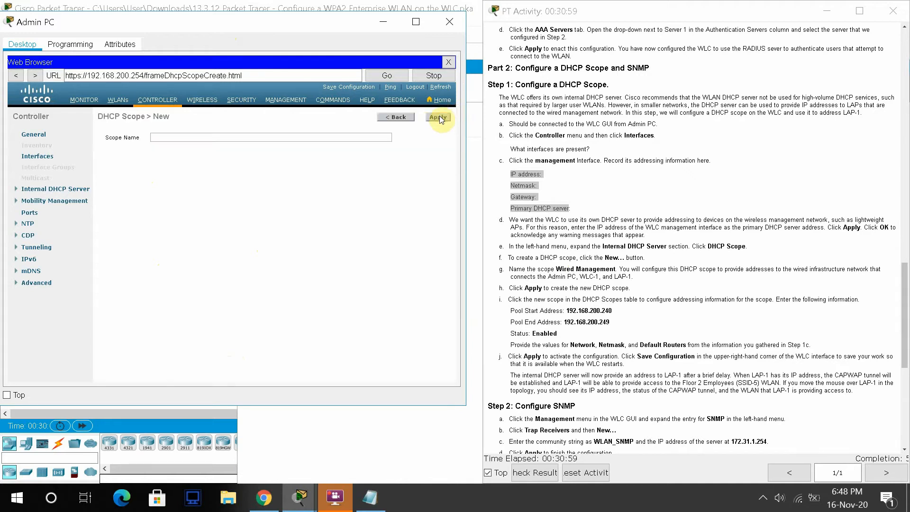
click(294, 136)
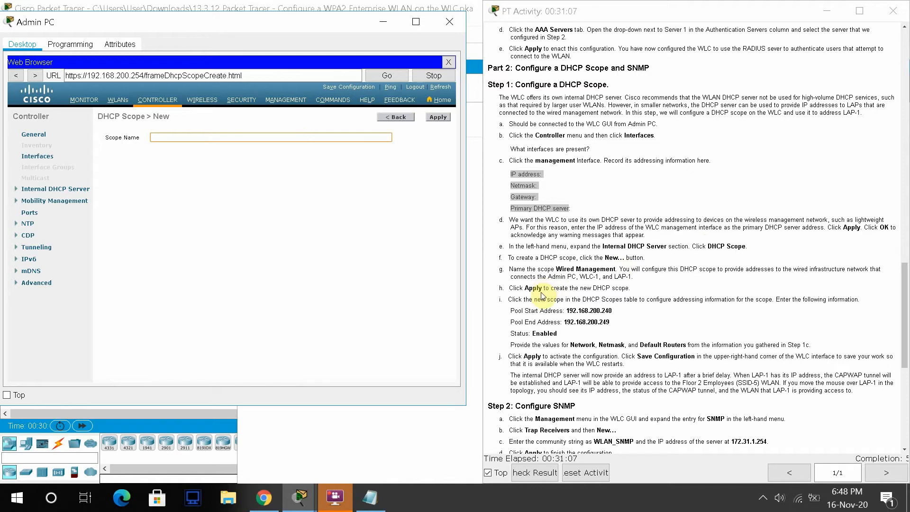
double_click(564, 269)
drag(587, 271, 617, 268)
key(ctrl+c)
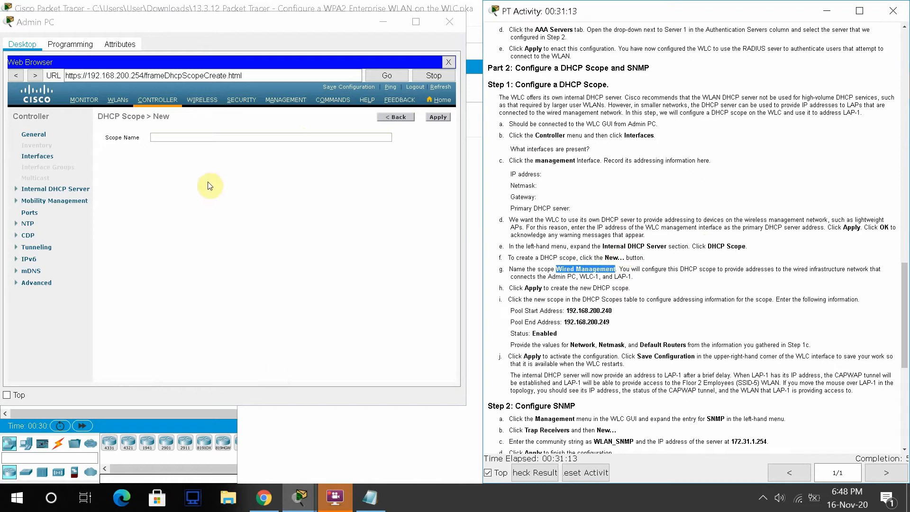
click(207, 137)
key(ctrl+v)
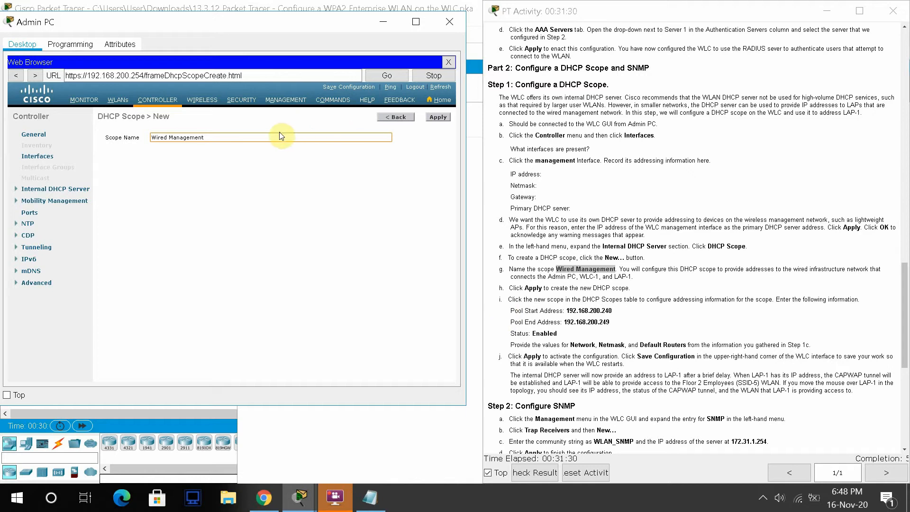
click(437, 118)
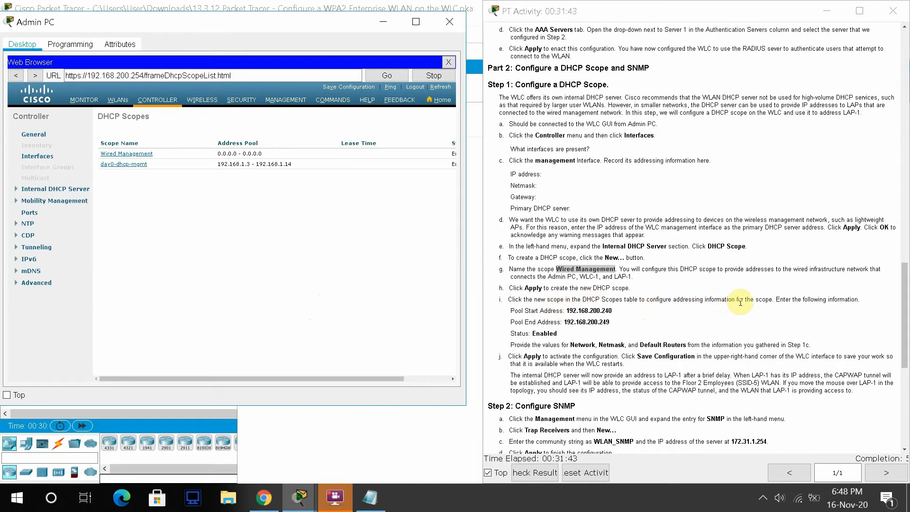
- Open the Wired Management scope and set its pool start address to 192.168.200.240
double_click(135, 154)
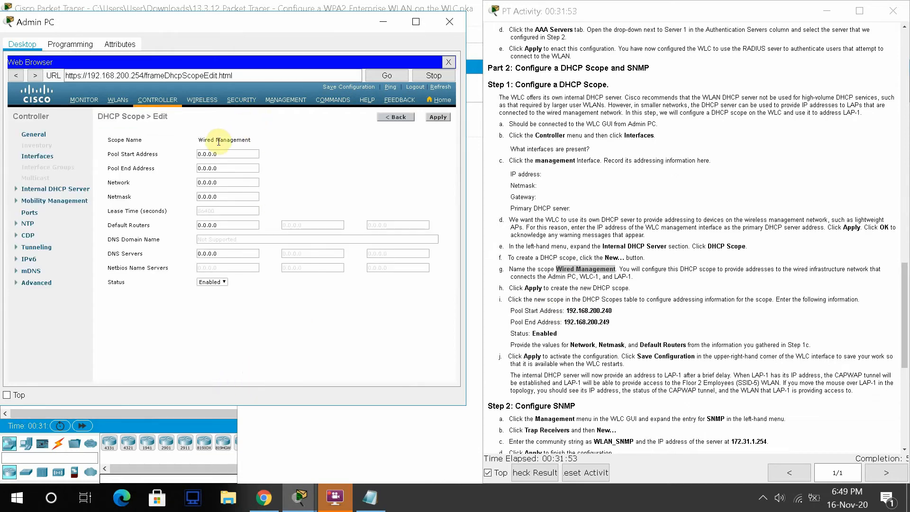
drag(225, 152, 178, 156)
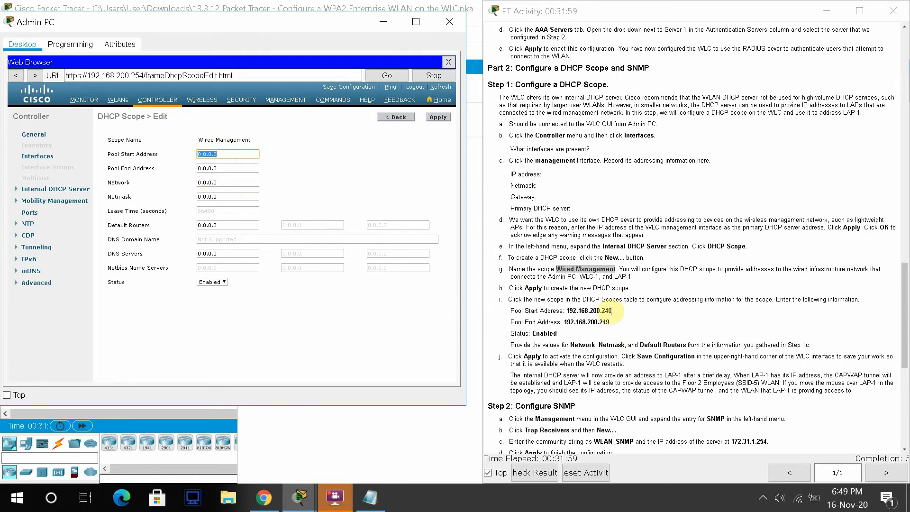
drag(611, 311, 569, 309)
key(ctrl+c)
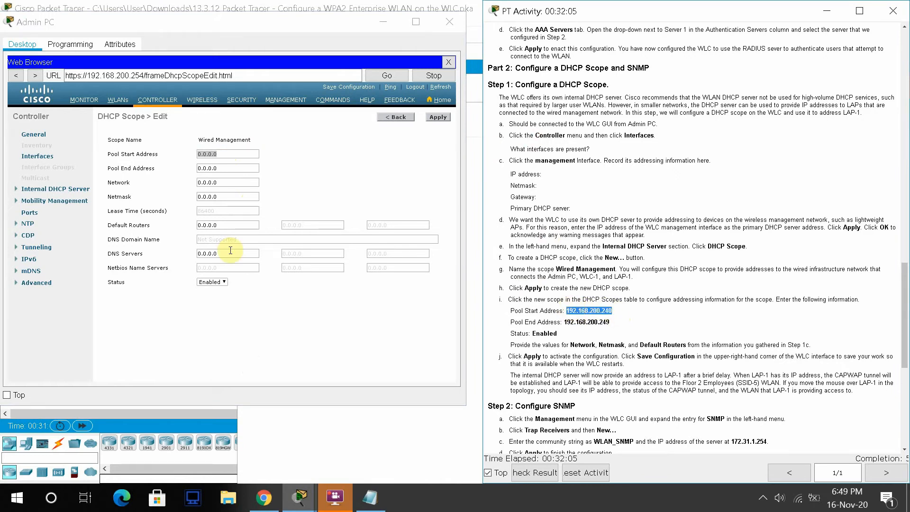
click(253, 154)
key(BackSpace)
key(ctrl+v)
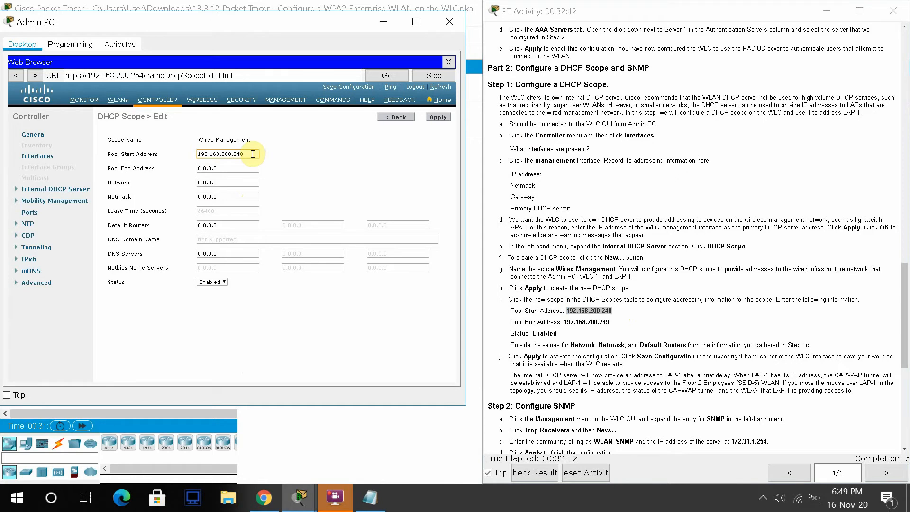
- Set the scope's pool end address to 192.168.200.249
click(611, 324)
drag(611, 323, 564, 320)
key(ctrl+c)
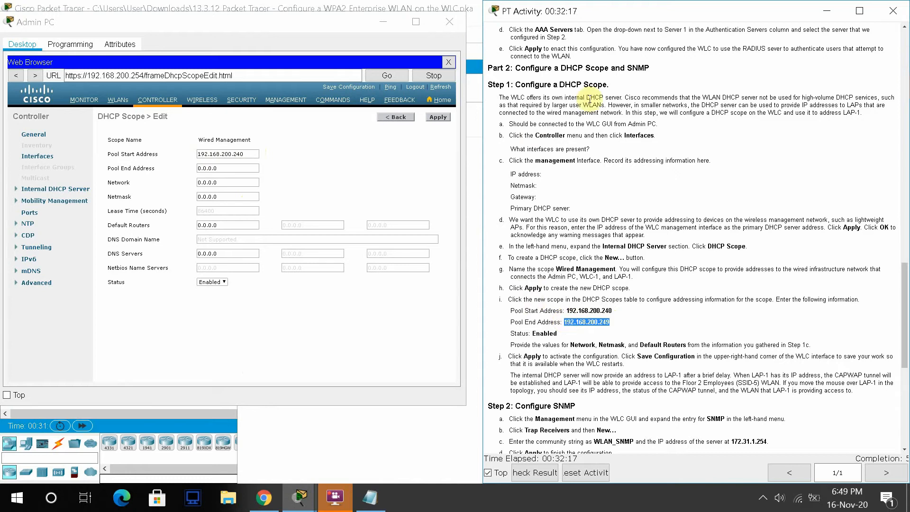
click(222, 168)
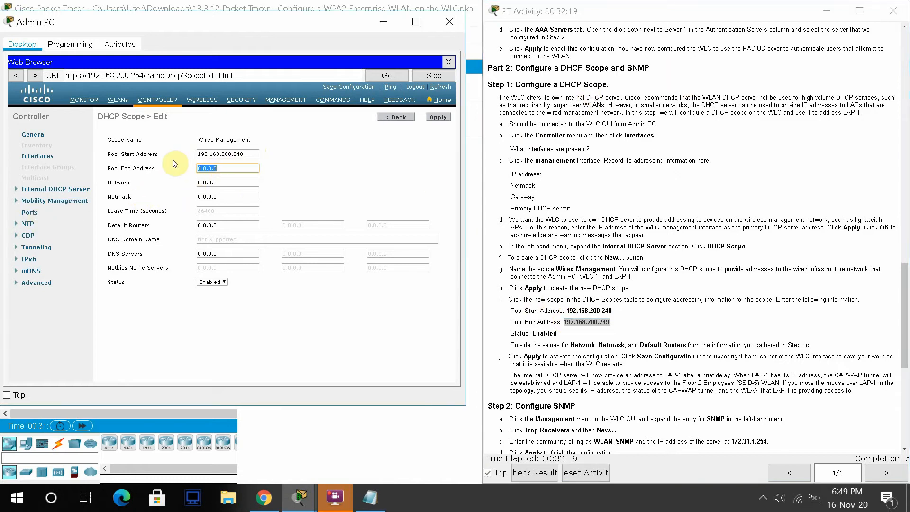
key(ctrl+v)
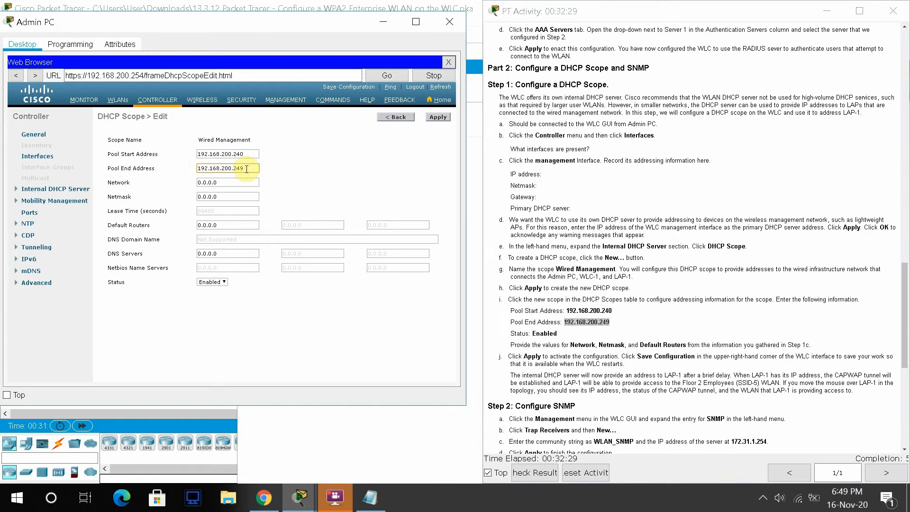
click(239, 186)
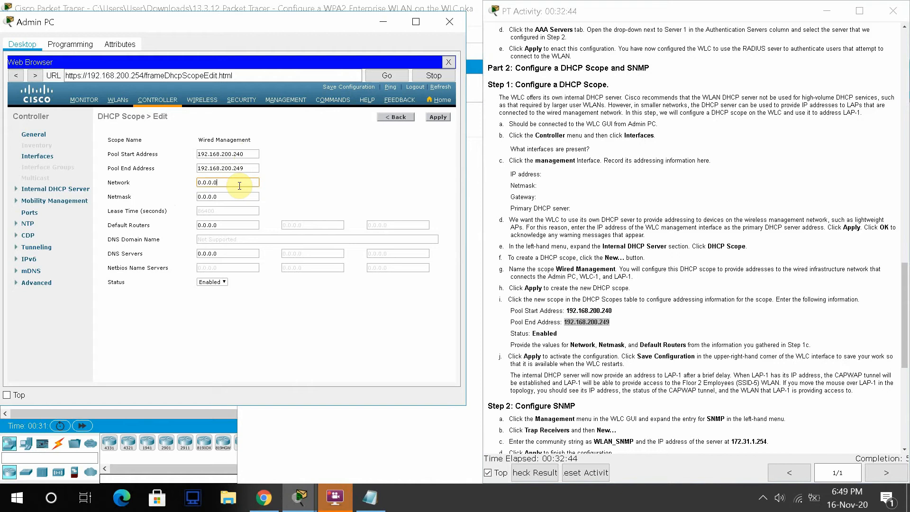
- Move the mistyped 255.255.255.0 out of the Network field into Netmask, leaving Network blank
key(BackSpace)
key(BackSpace)
text(255.255.255)
click(234, 196)
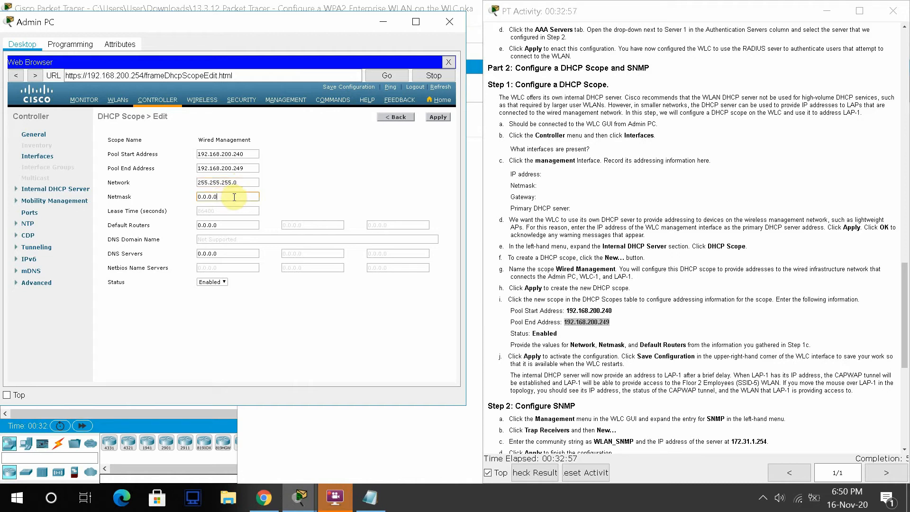
drag(246, 183, 170, 175)
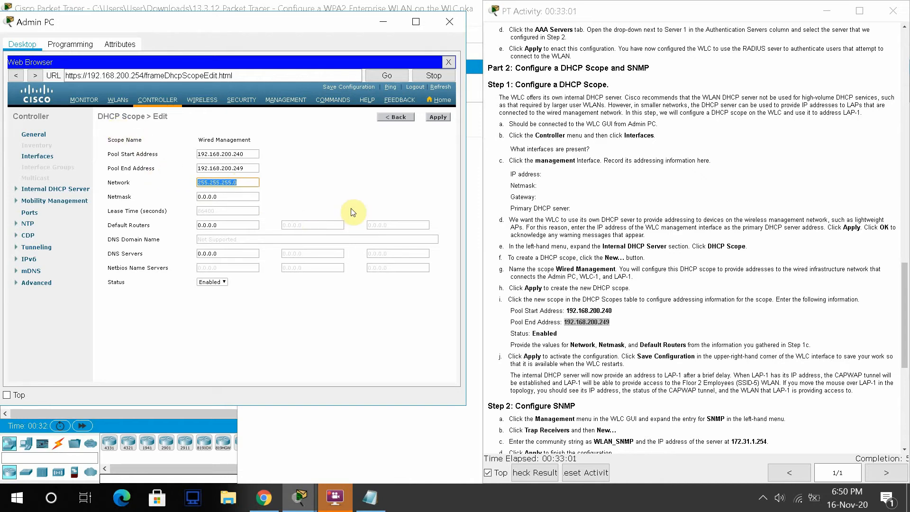
key(ctrl+x)
click(232, 200)
key(ctrl+a)
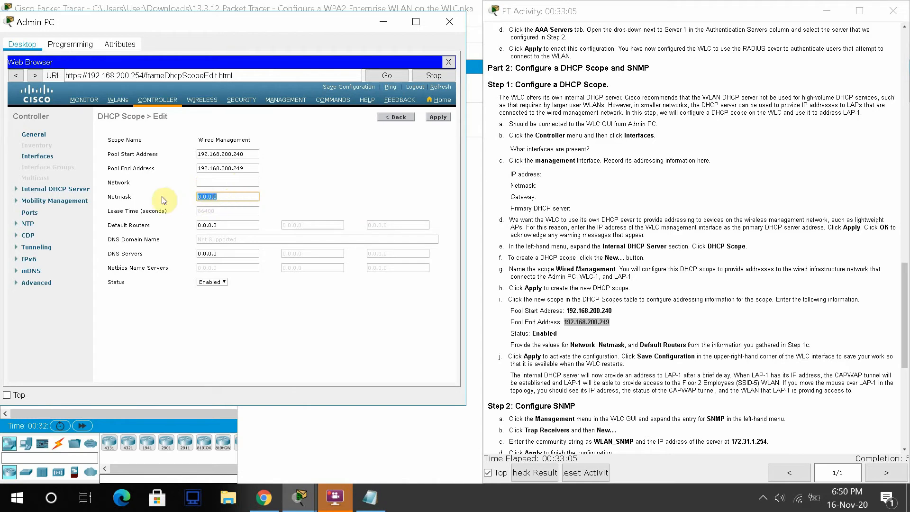
key(ctrl+v)
click(345, 181)
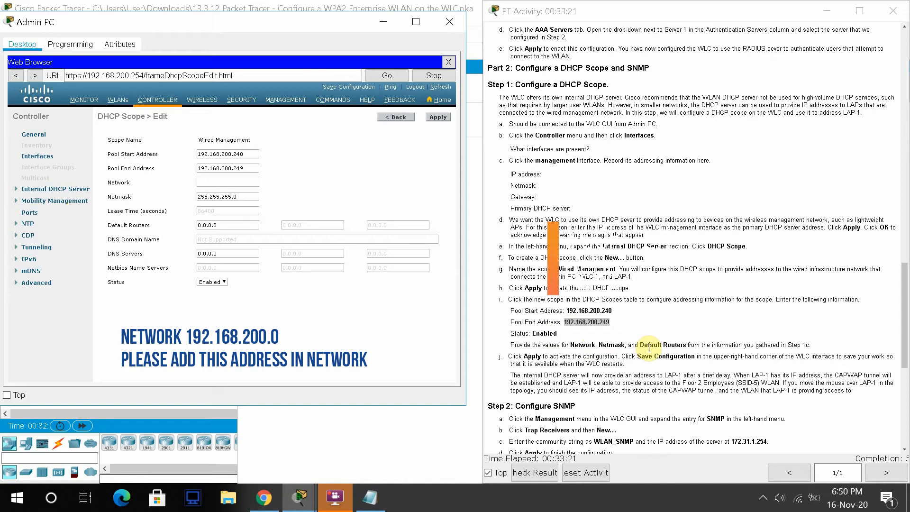
- Copy the management IP 192.168.200.254 from the note into the scope's Network field
click(382, 497)
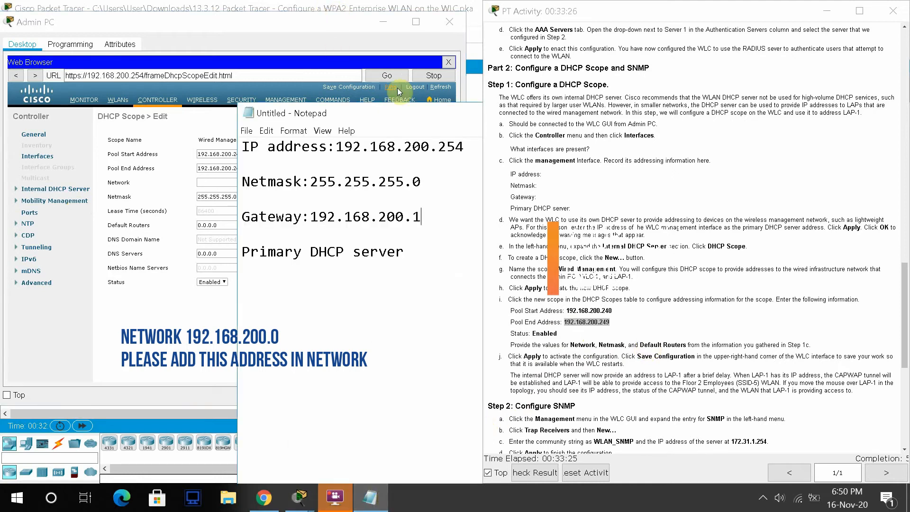
click(465, 151)
drag(465, 151, 336, 147)
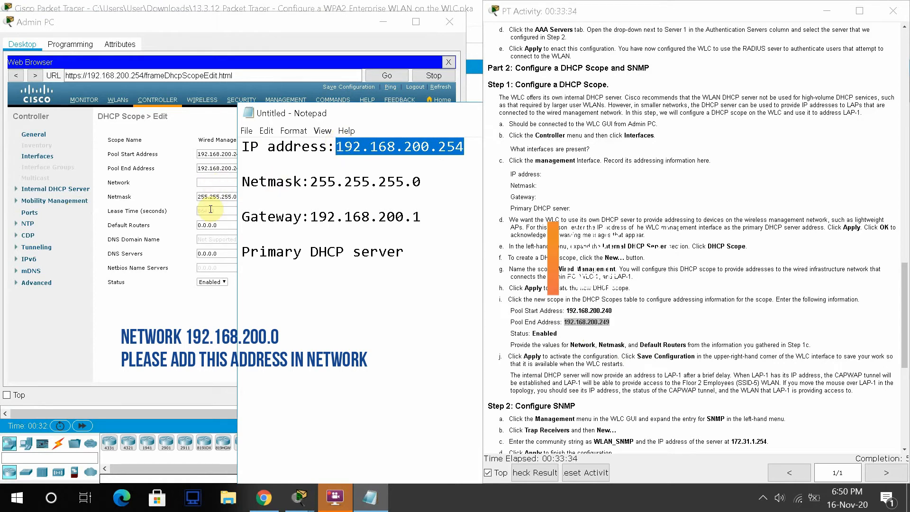
click(216, 179)
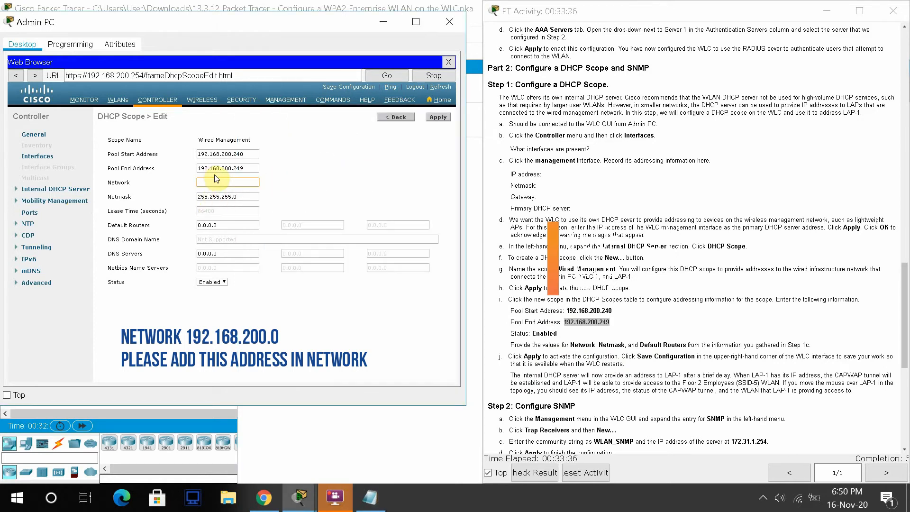
key(alt+Tab)
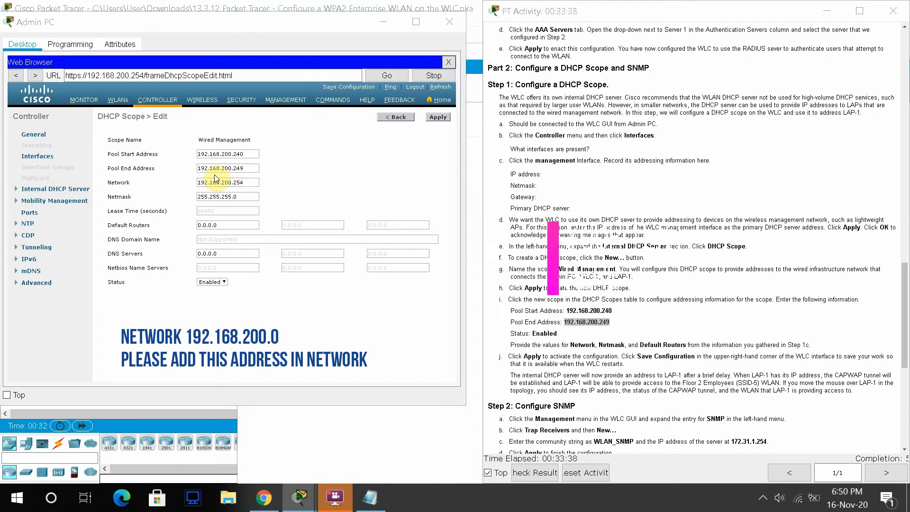
key(alt+Tab)
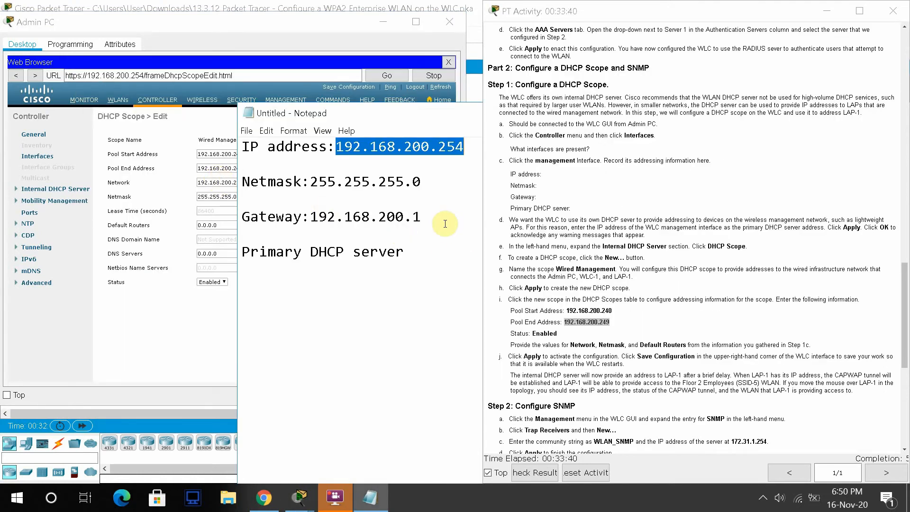
- Set the default router to 192.168.200.1 from the note and apply the scope
drag(445, 224, 313, 221)
key(ctrl+c)
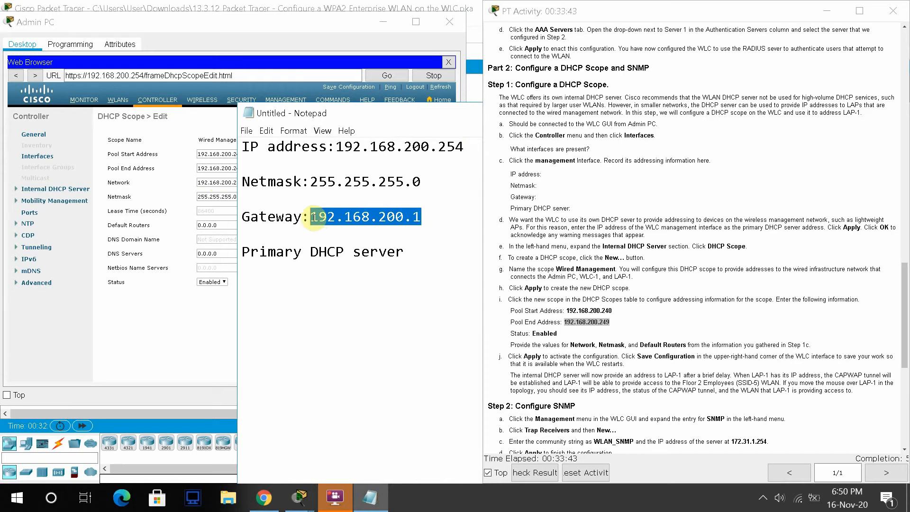
key(alt+Tab)
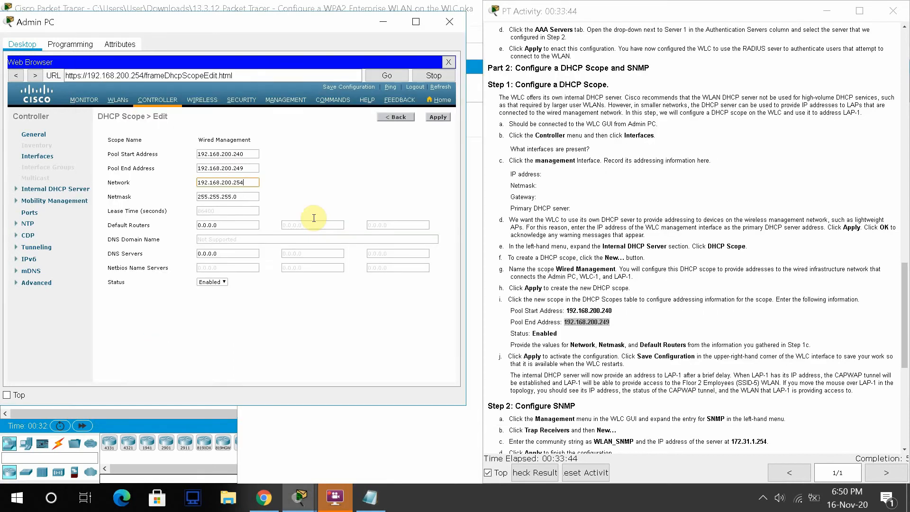
click(243, 225)
key(ctrl+v)
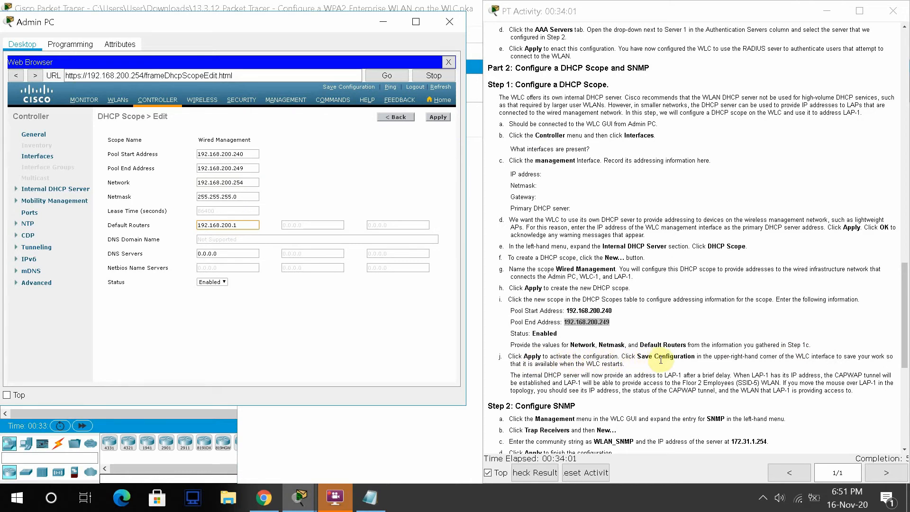
click(442, 119)
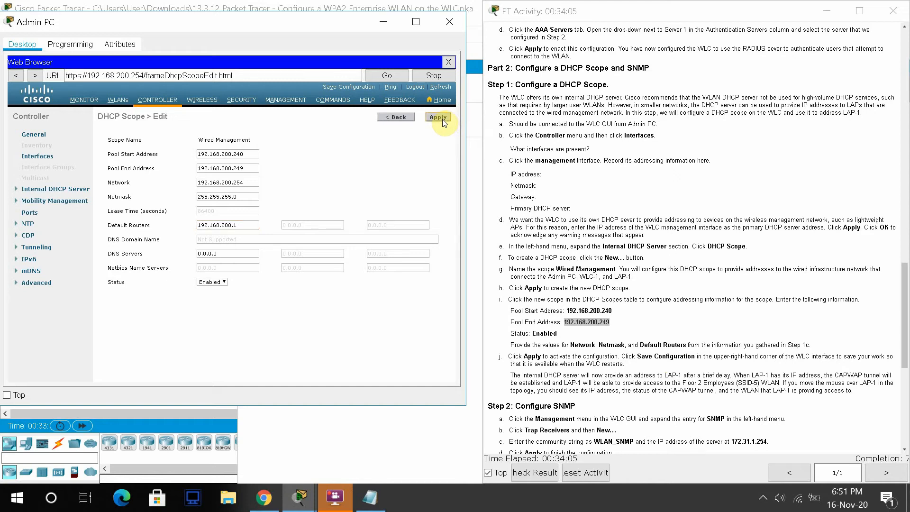
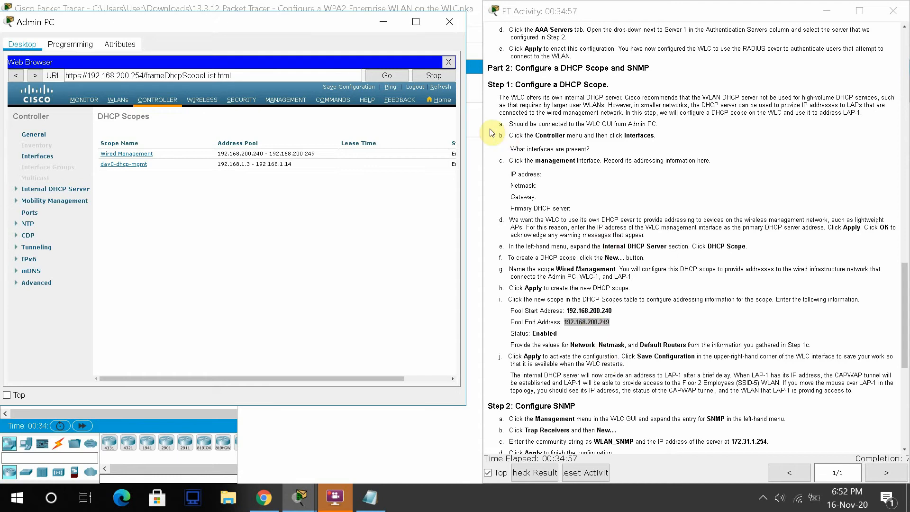
- Fast-forward the simulation time, check LAP-1's status, and return to Admin PC's DHCP Scopes page
click(383, 23)
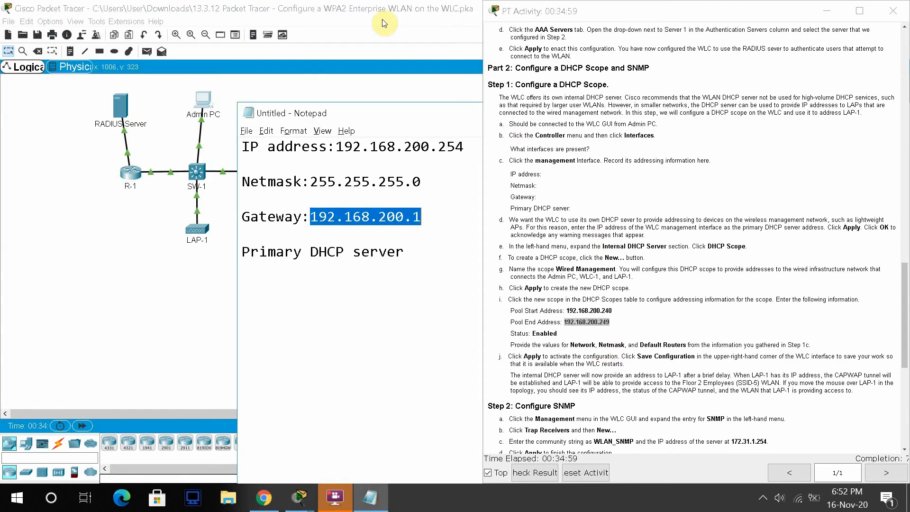
click(151, 327)
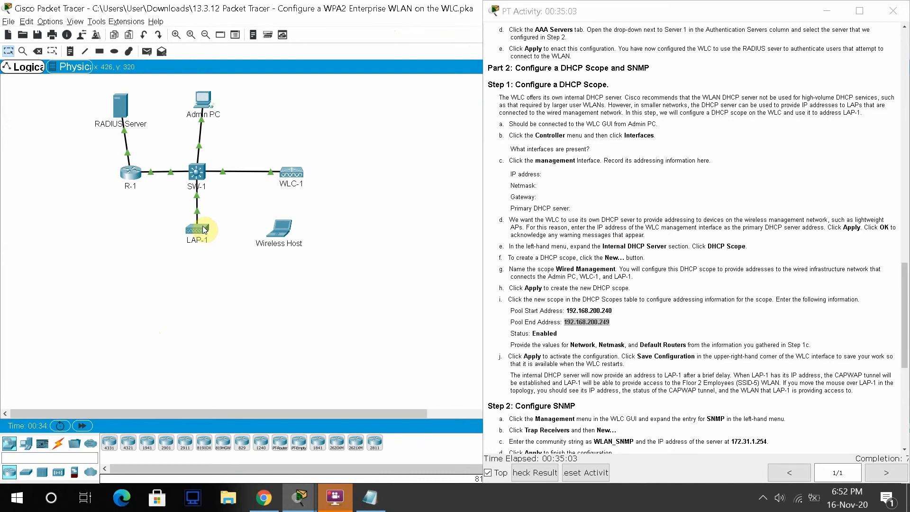
mouse_move(204, 227)
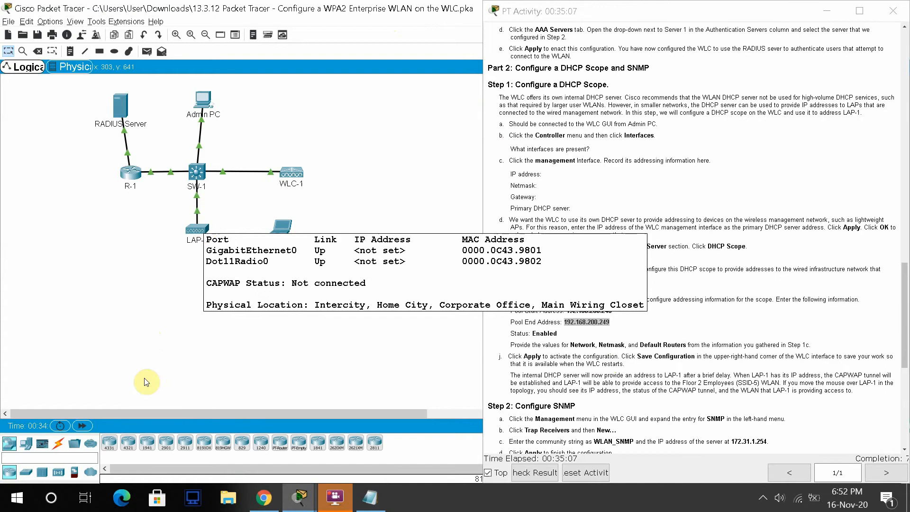
click(81, 426)
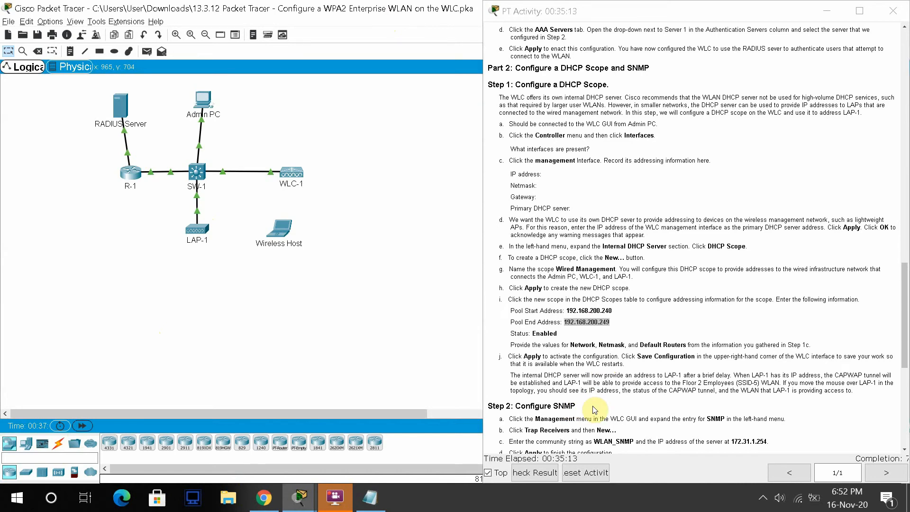
mouse_move(311, 500)
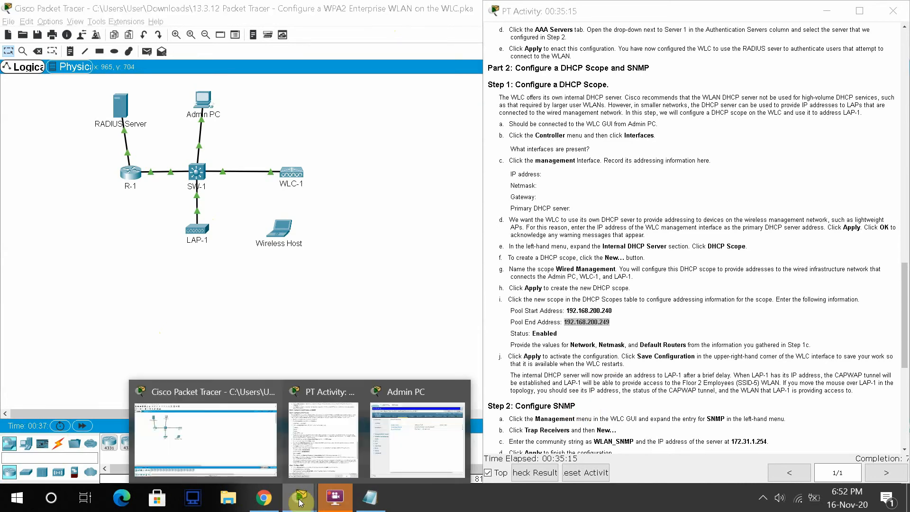
click(423, 432)
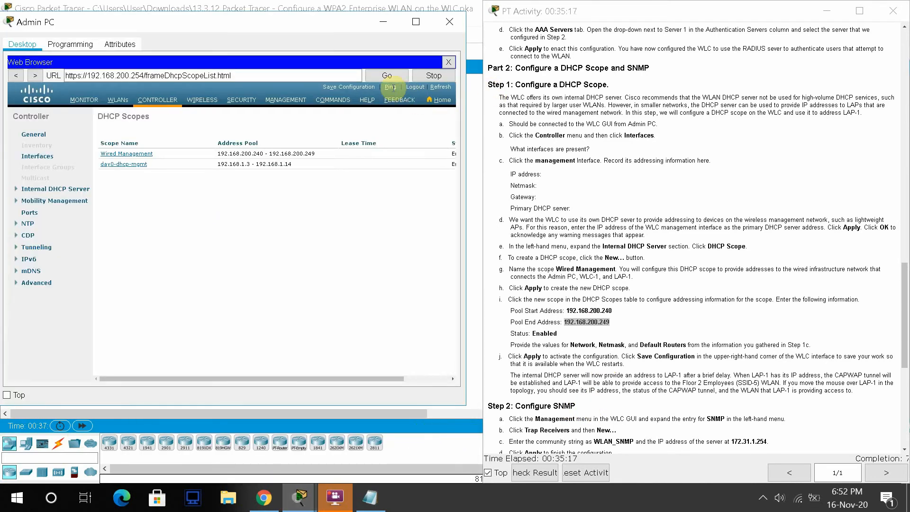
- Save the WLC configuration to flash, then hide Admin PC and scroll the instructions to Part 3
click(363, 88)
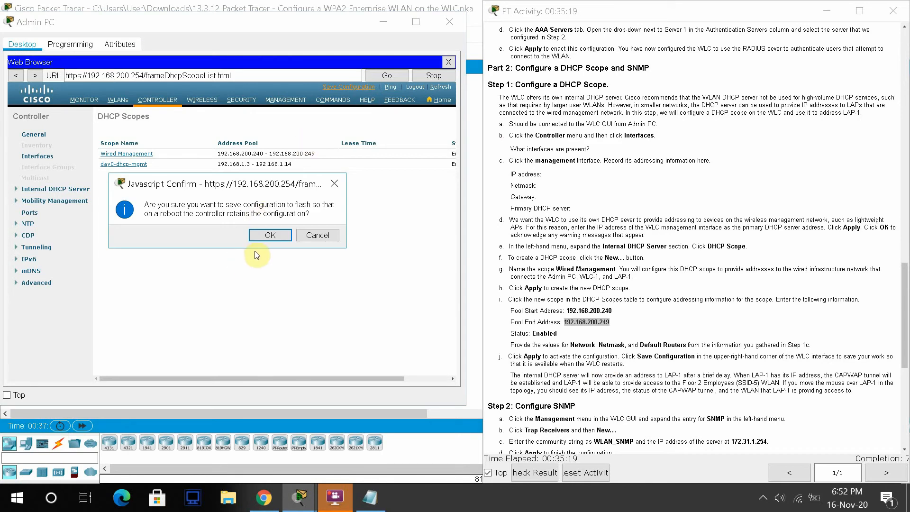
click(268, 235)
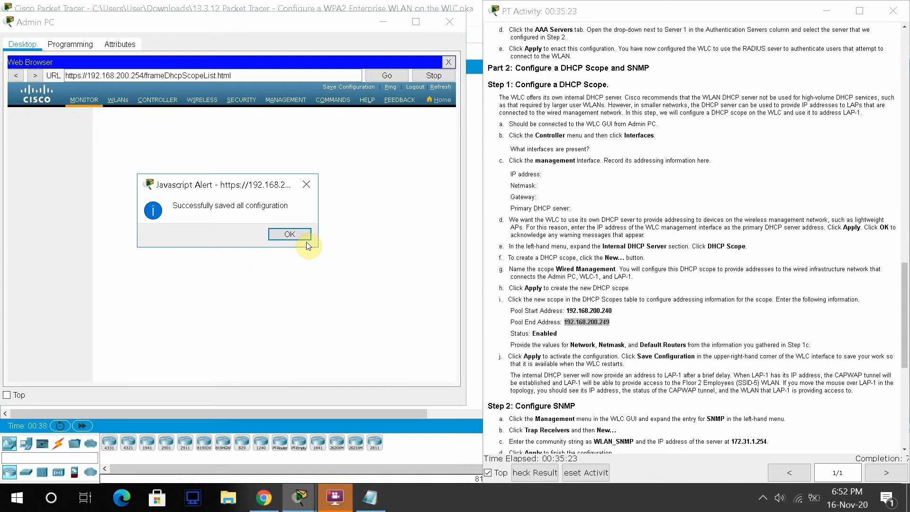
click(290, 235)
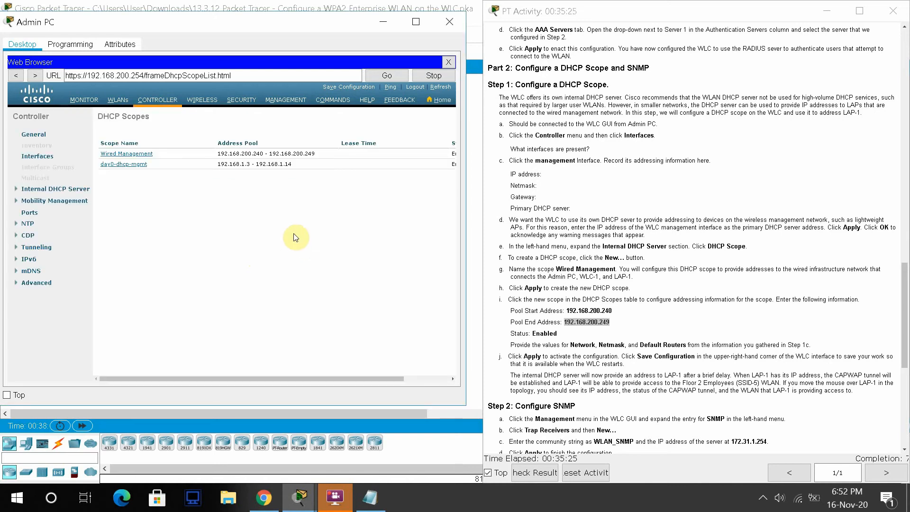
click(380, 22)
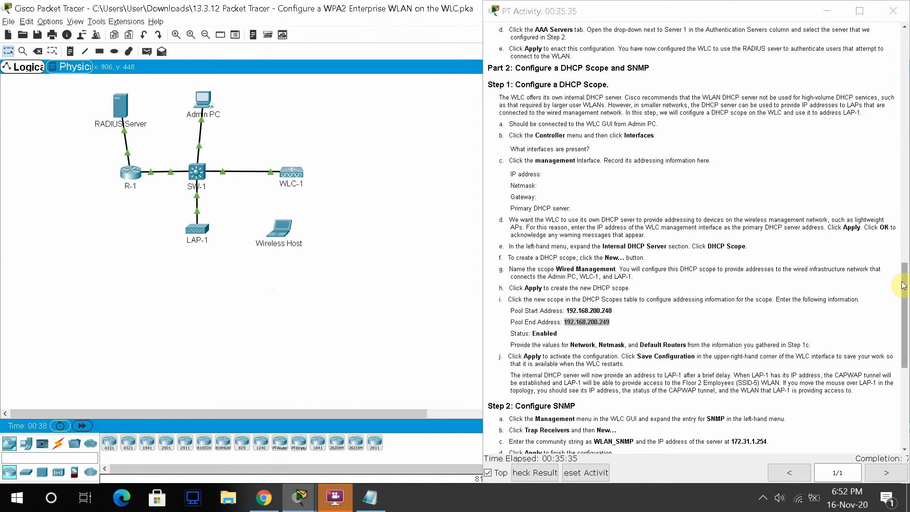
drag(902, 285, 902, 336)
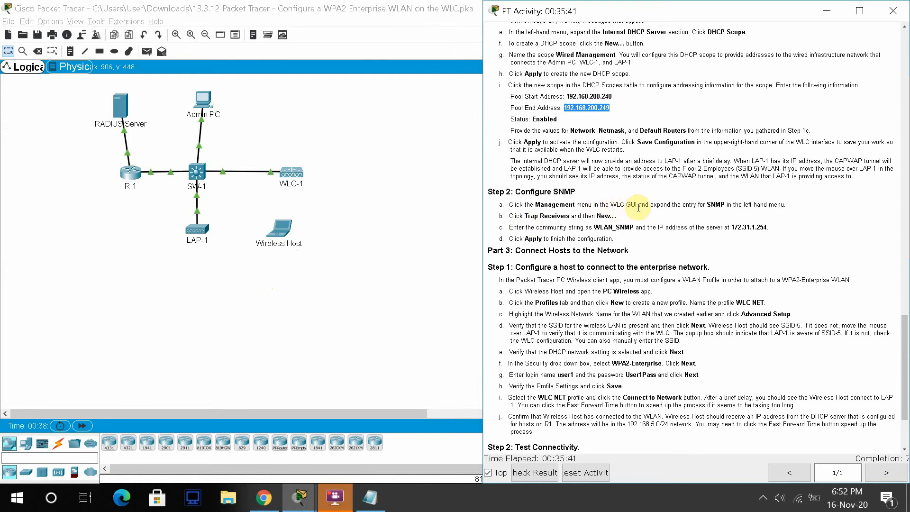
- On Admin PC, open the controller's MANAGEMENT > SNMP > Trap Receivers page
click(307, 504)
click(424, 432)
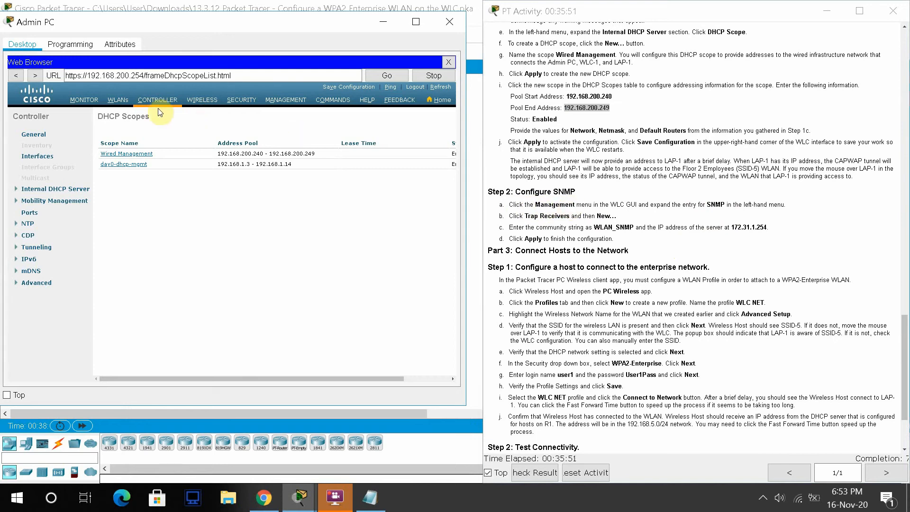
click(277, 101)
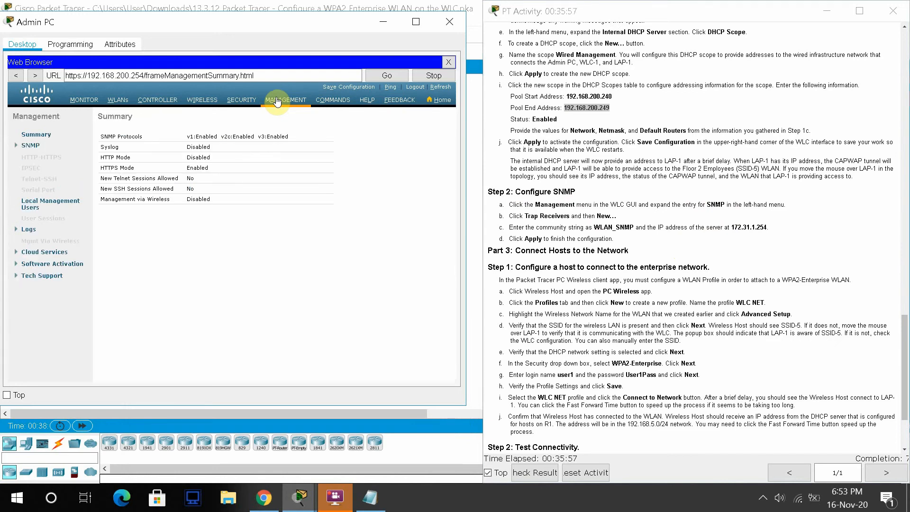
click(31, 146)
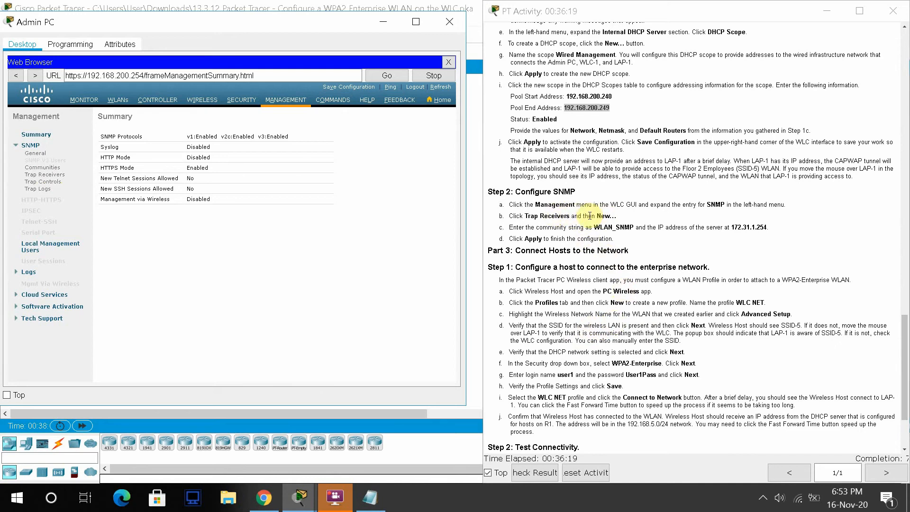
click(39, 175)
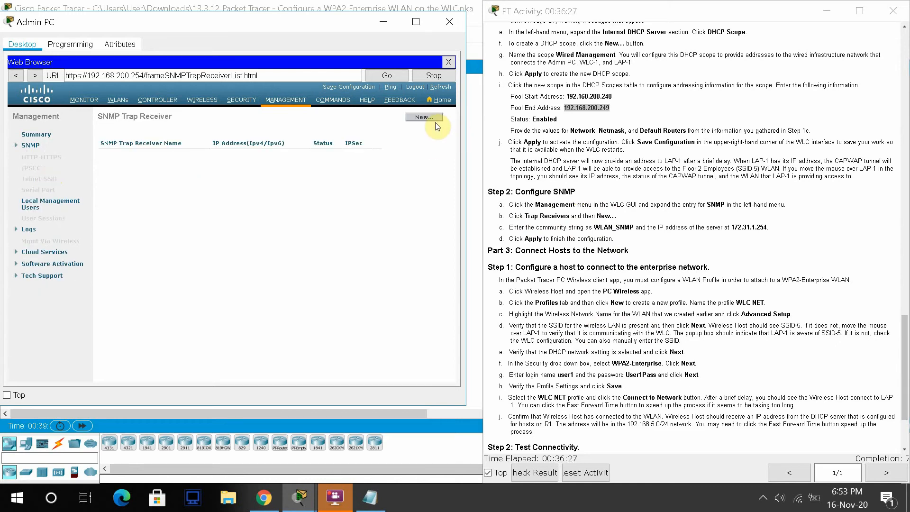
- Create trap receiver community WLAN_SNMP at IP 172.31.1.254 and apply it
click(424, 116)
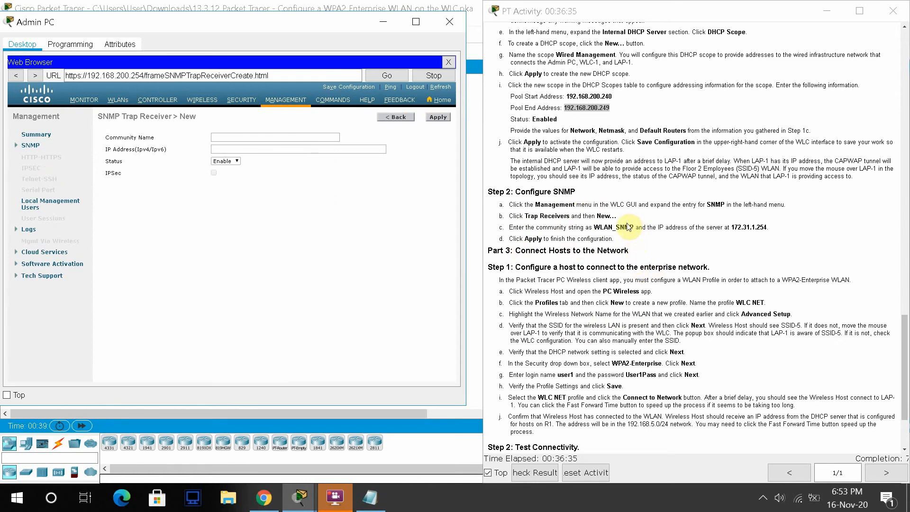
drag(634, 226, 595, 228)
key(ctrl+c)
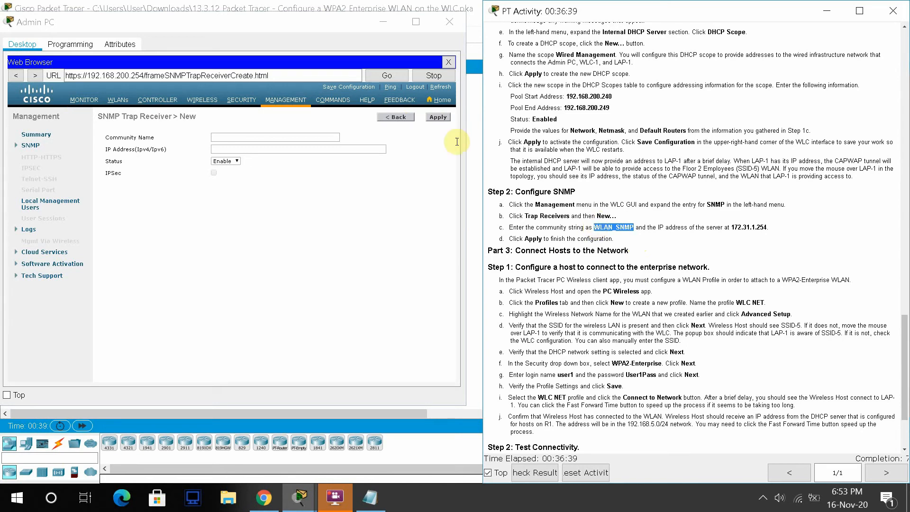
click(285, 136)
key(ctrl+v)
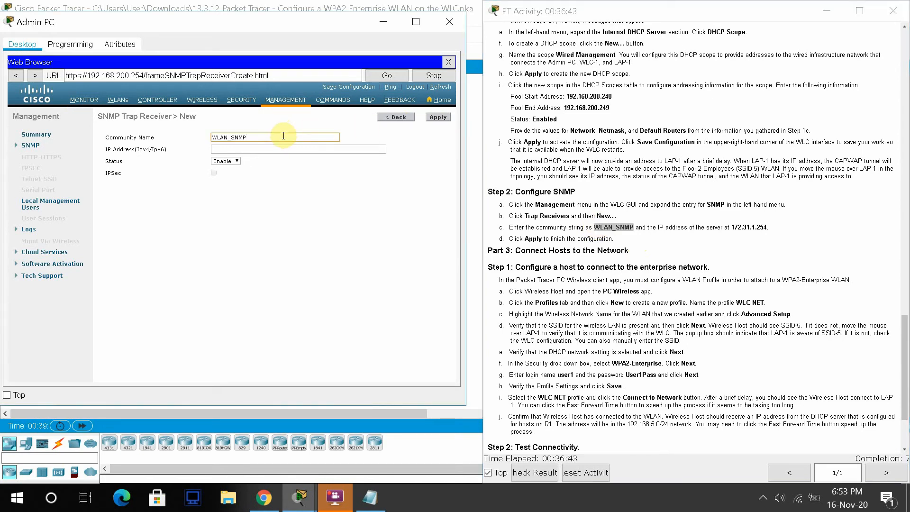
click(295, 151)
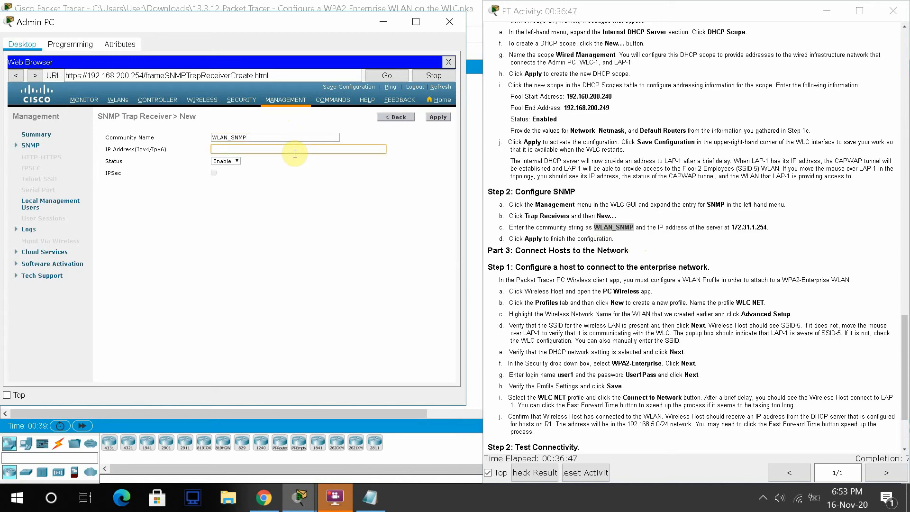
text(172.131.1.254)
click(254, 203)
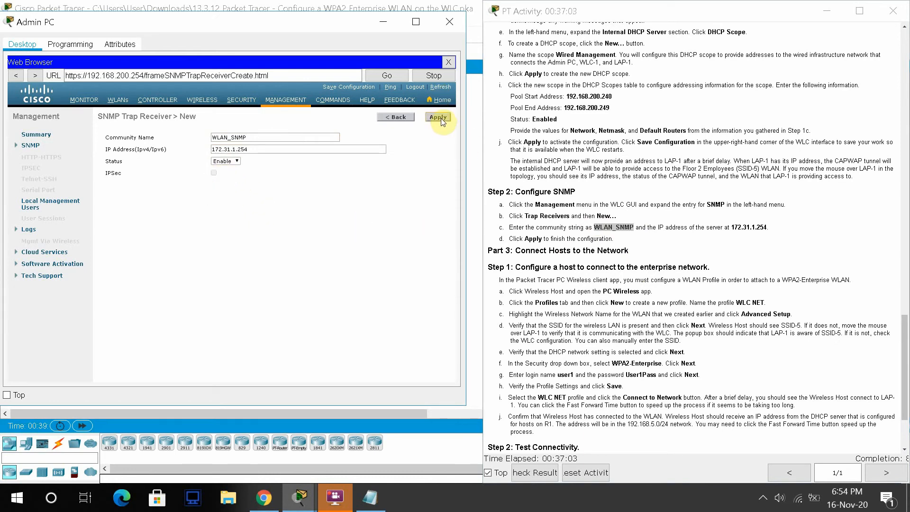
click(438, 117)
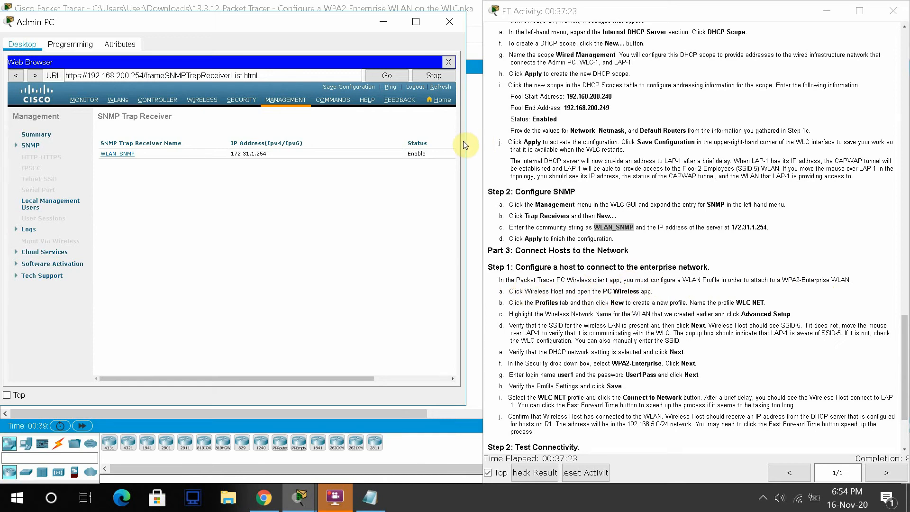
- Open the Wireless Host from the topology and launch its PC Wireless app
click(375, 27)
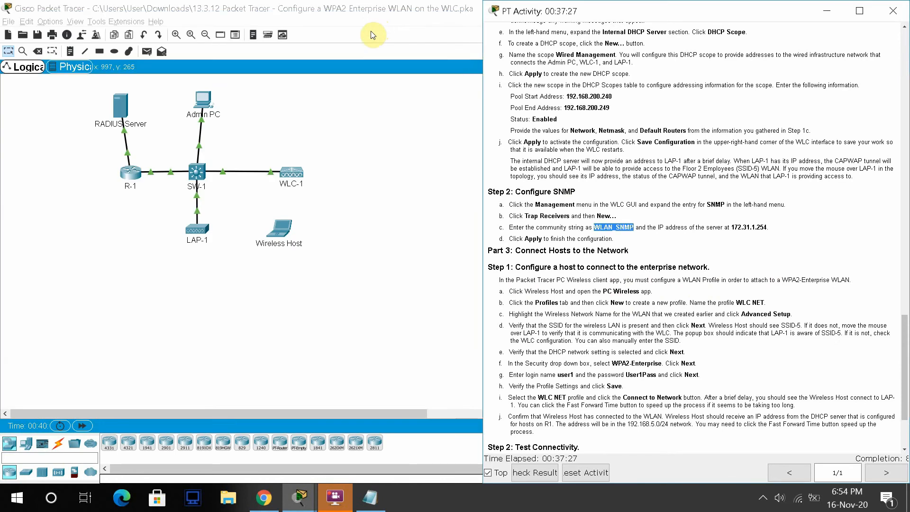
click(287, 231)
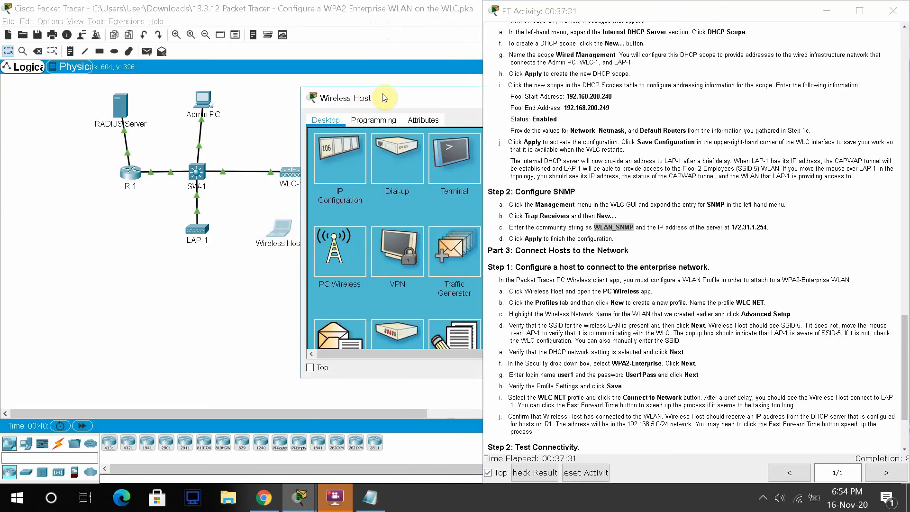
drag(366, 97, 115, 104)
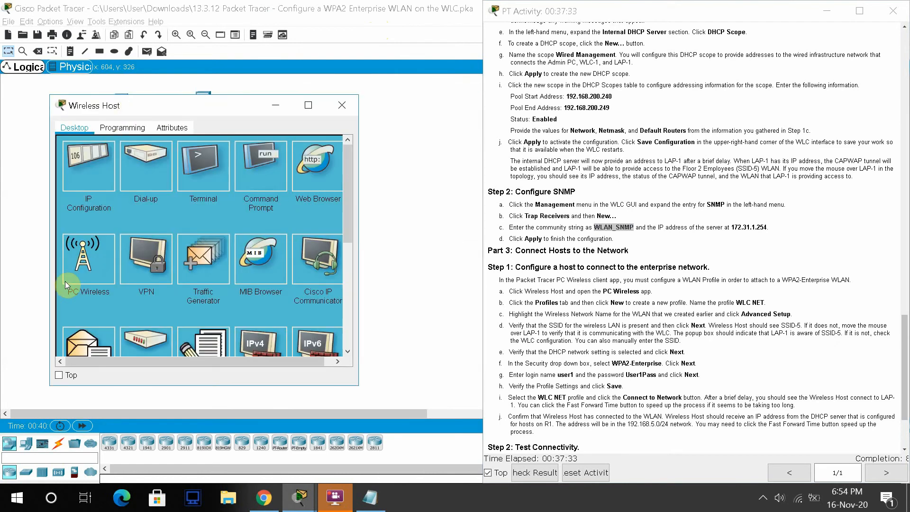
click(80, 273)
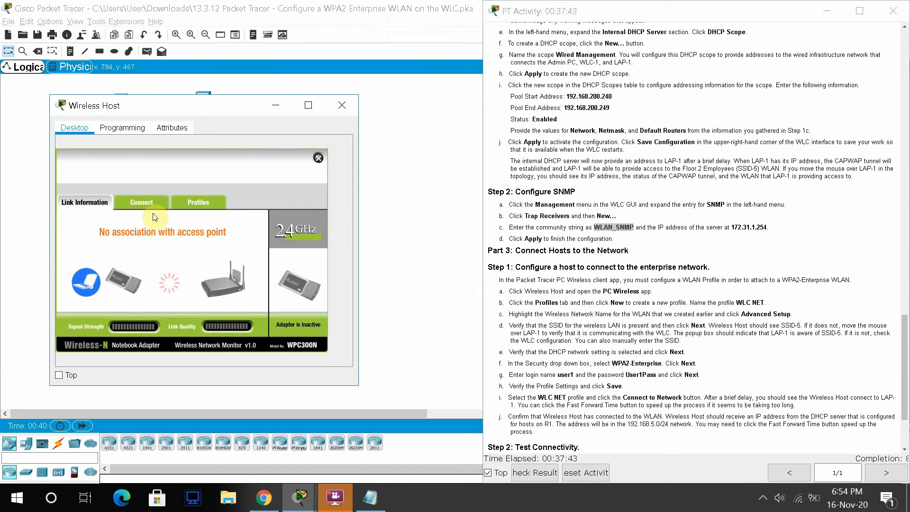
- Add a new wireless profile named WLC NET from the Profiles tab
click(197, 202)
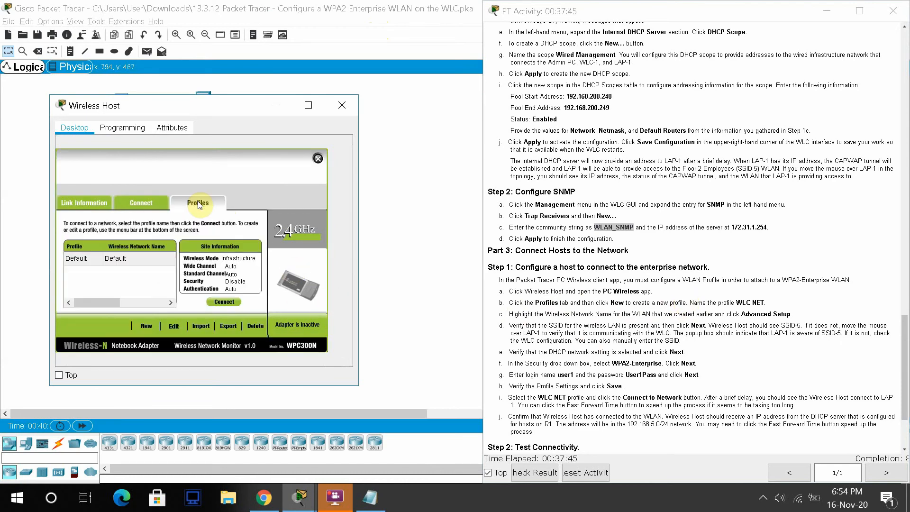
click(146, 325)
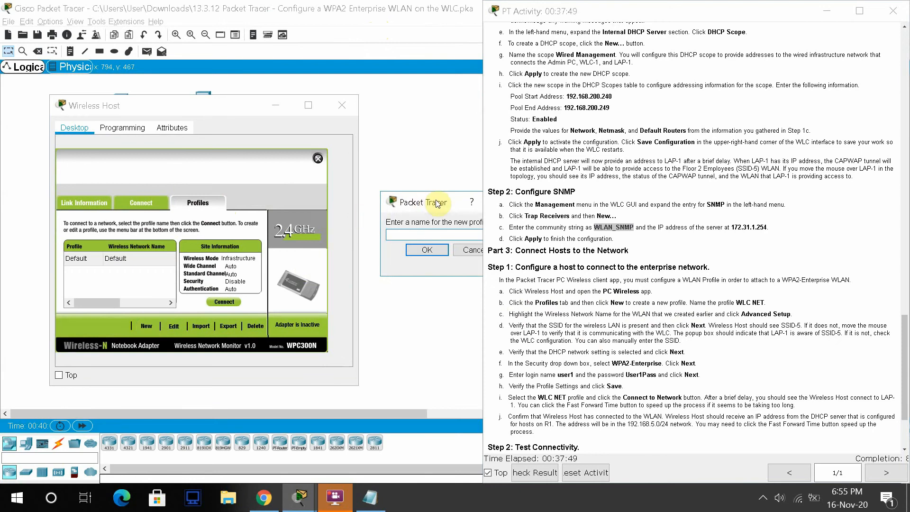
drag(438, 203, 225, 202)
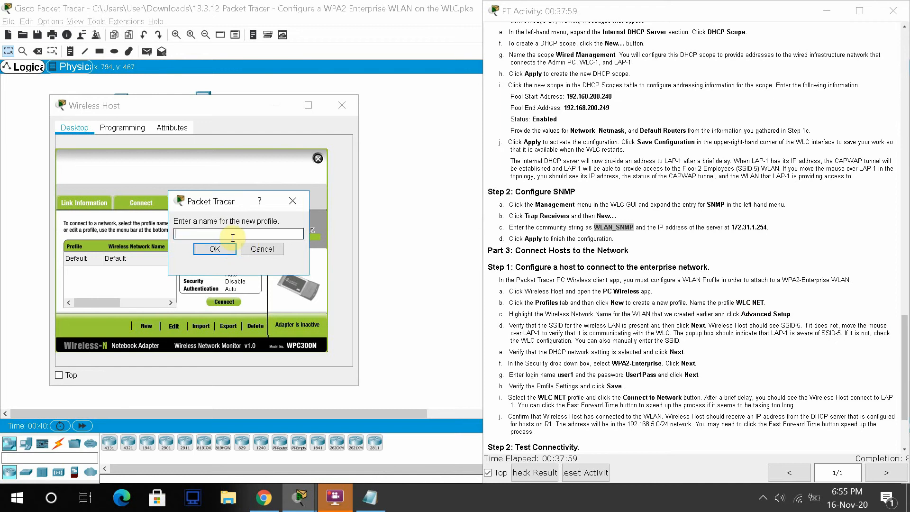
text(WLC NET)
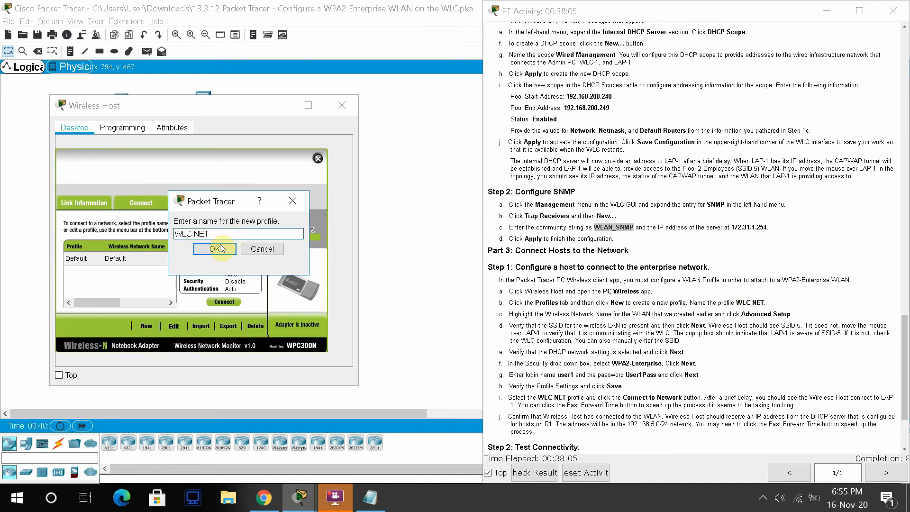
click(219, 247)
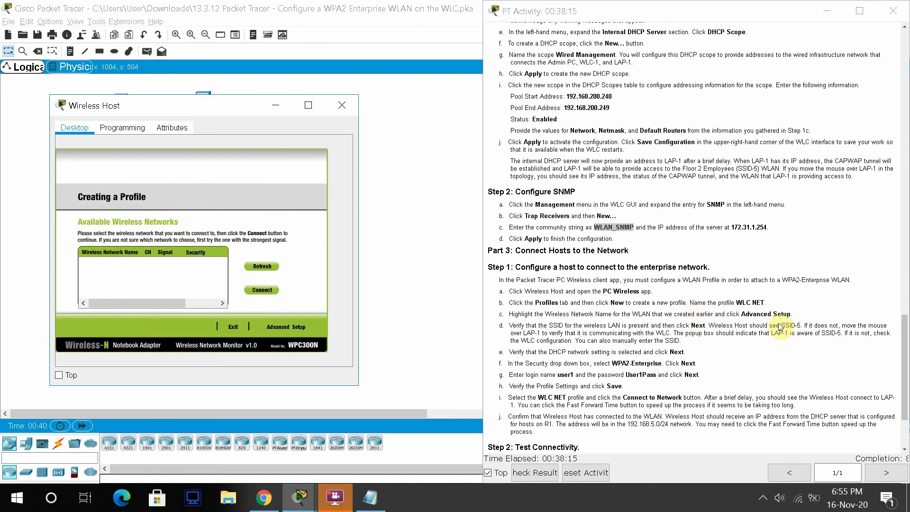
- Use Advanced Setup in Infrastructure Mode and enter SSID-5 as the wireless network name
click(275, 329)
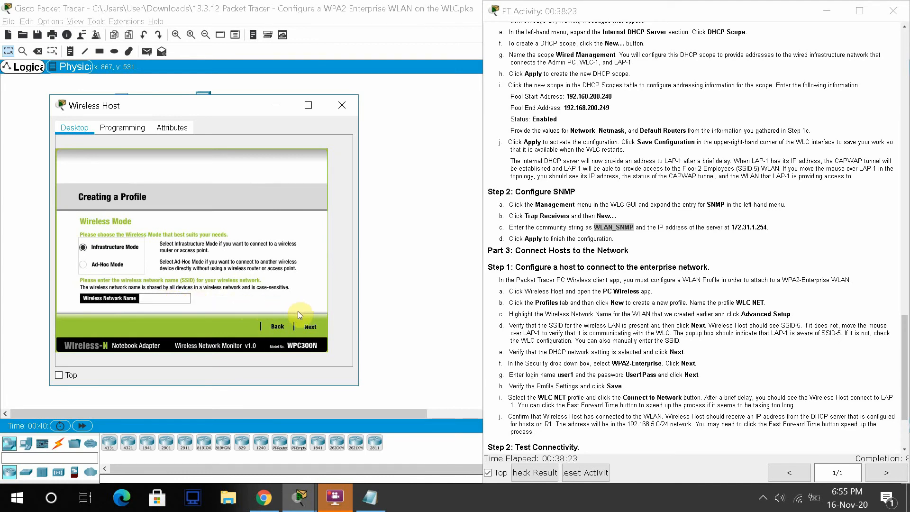
click(311, 326)
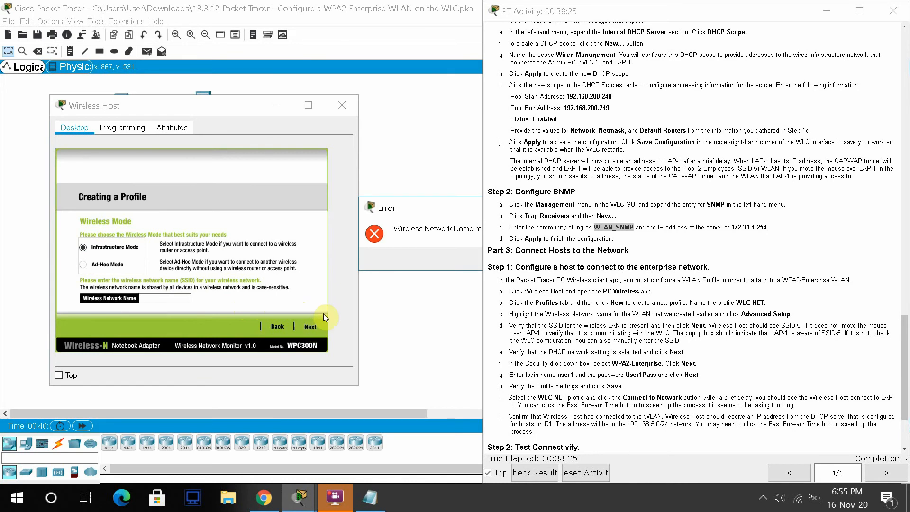
drag(457, 208, 343, 226)
click(390, 277)
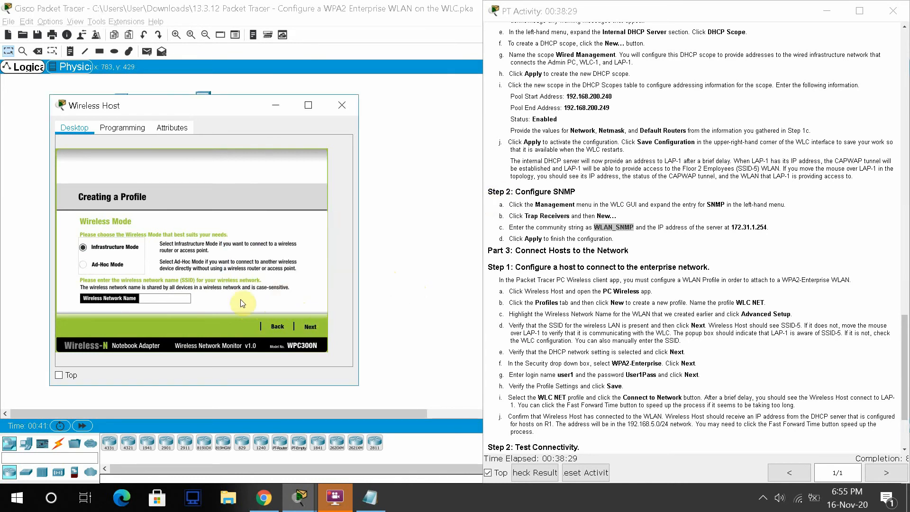
click(163, 299)
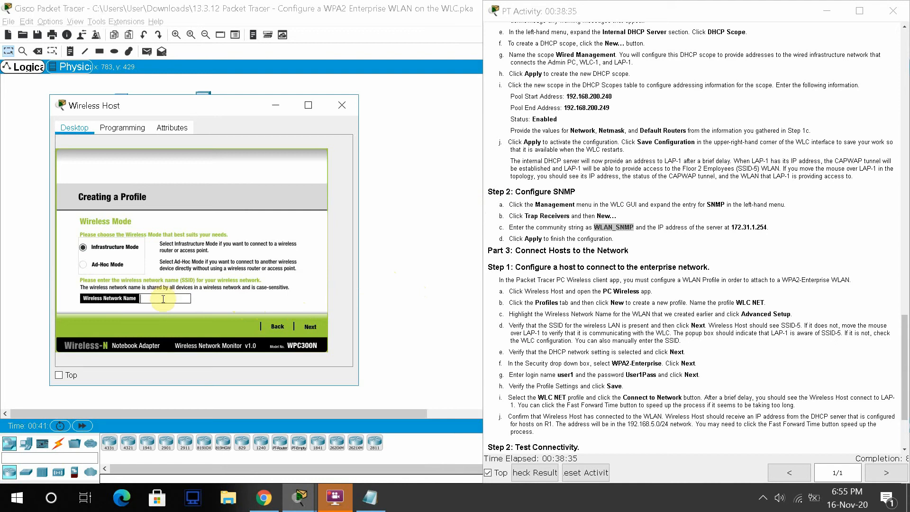
text(SSID-5)
- Keep DHCP addressing and choose WPA-Enterprise as the profile's security
click(309, 328)
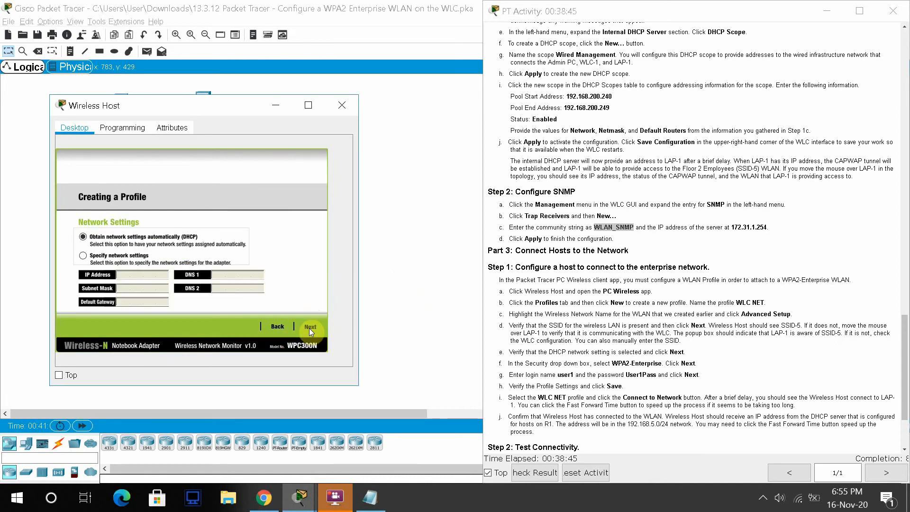
click(309, 328)
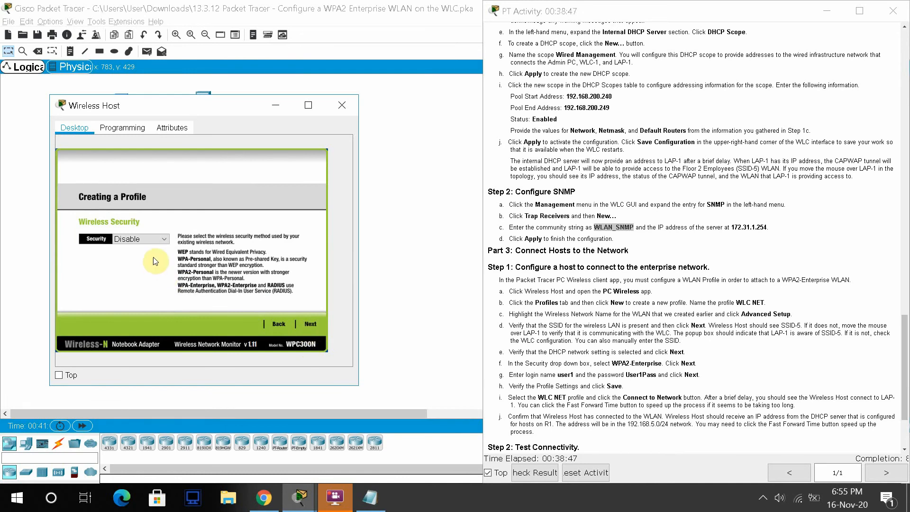
click(156, 239)
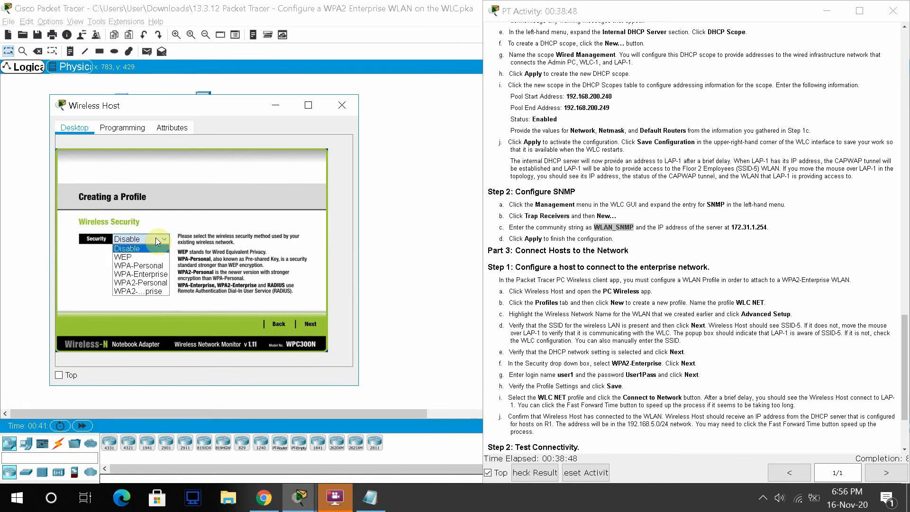
click(164, 275)
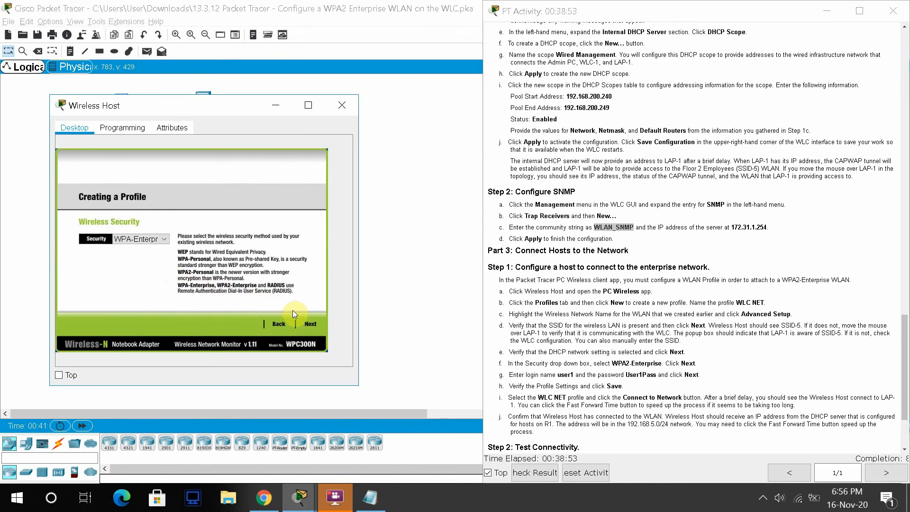
click(308, 325)
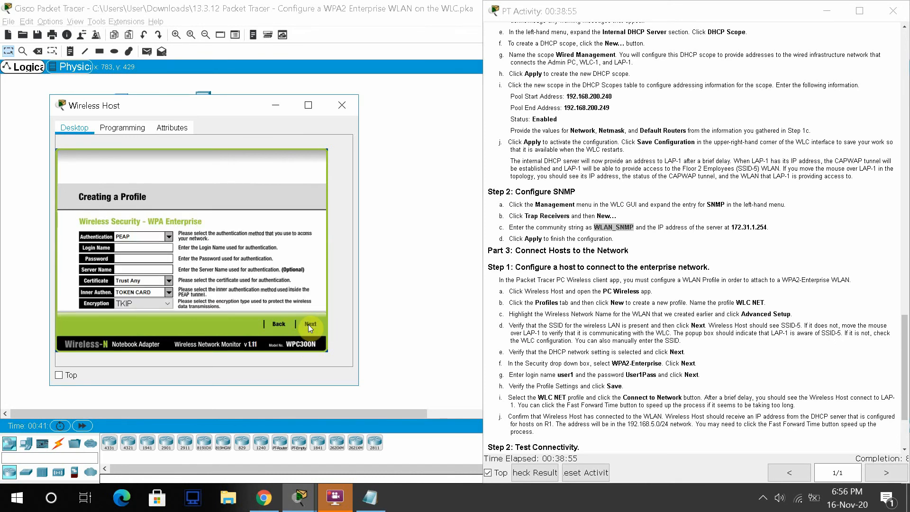
- Enter the RADIUS user's login name and password and continue to the settings summary
click(135, 249)
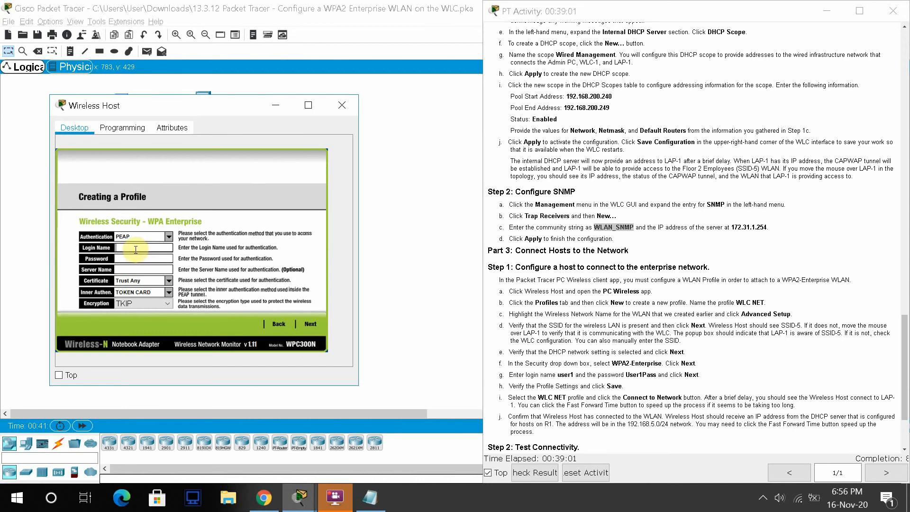
text(user1)
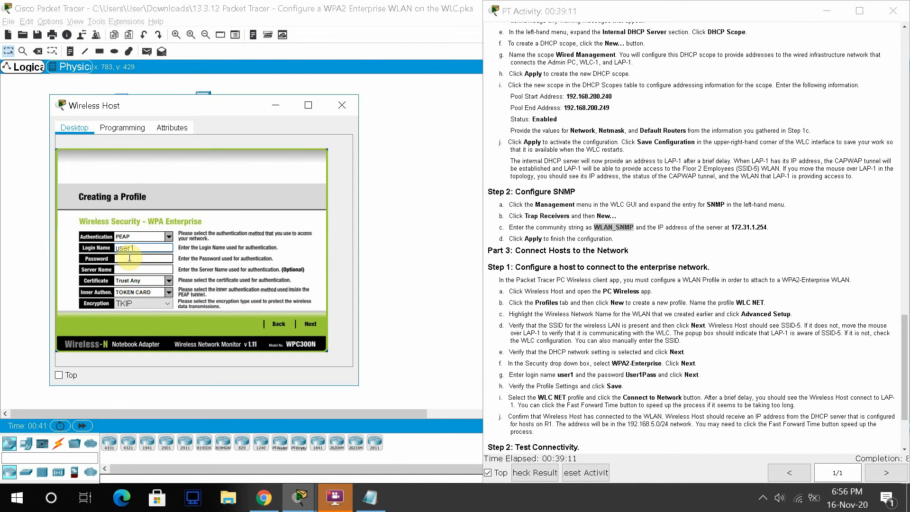
text(User)
key(BackSpace)
key(BackSpace)
key(BackSpace)
key(BackSpace)
text(User1Pass)
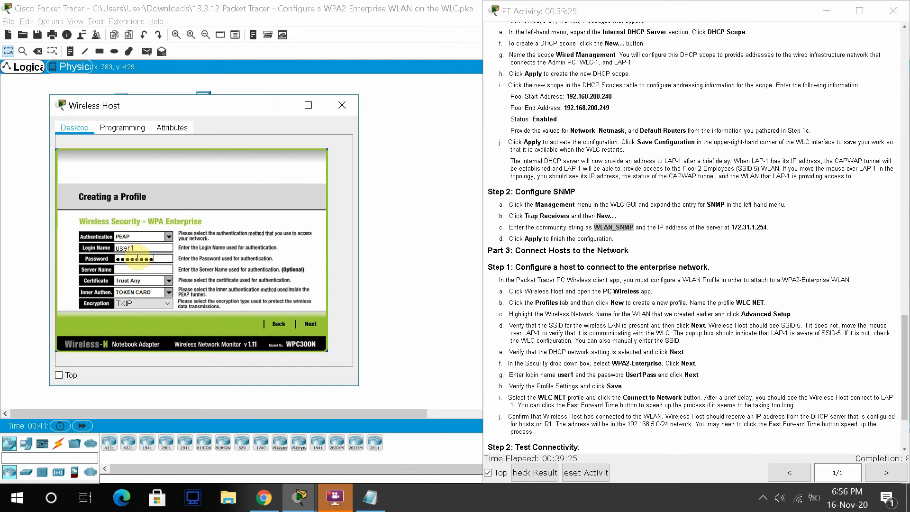
click(306, 323)
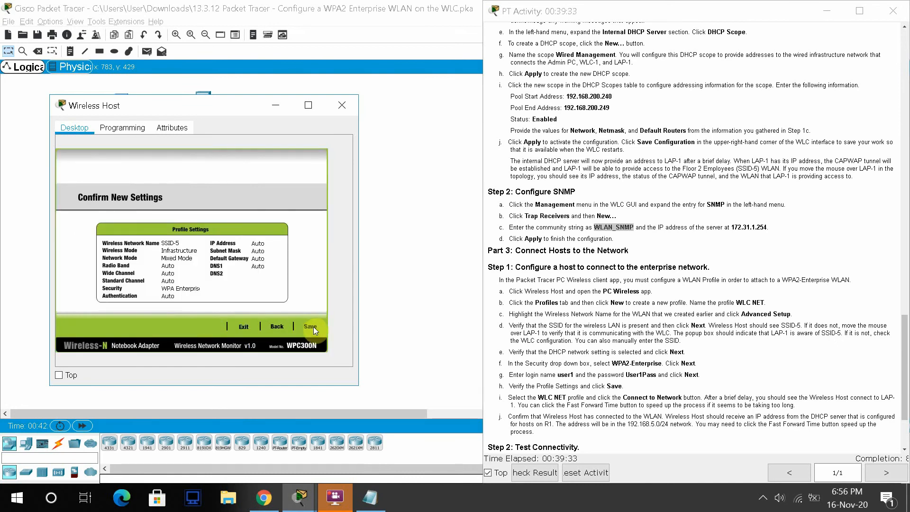
- Save the WLC NET profile and connect the Wireless Host with it to SSID-5
click(314, 326)
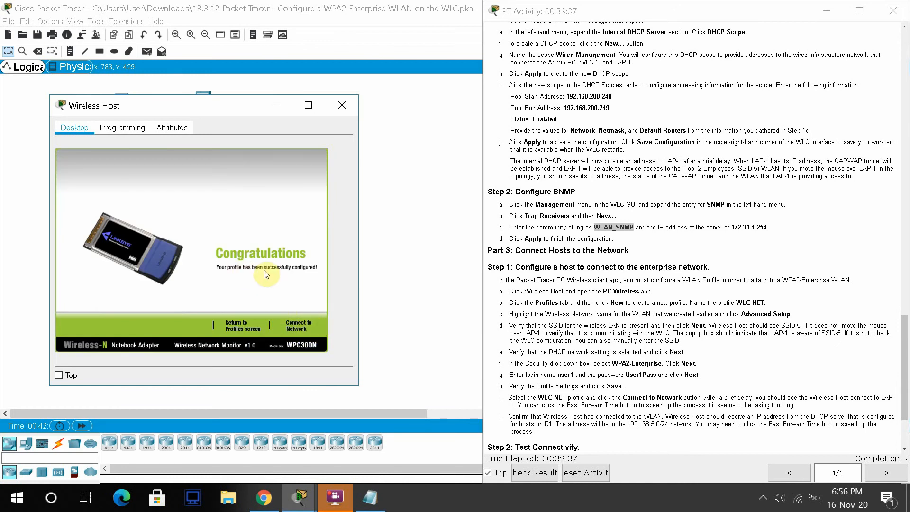
click(246, 327)
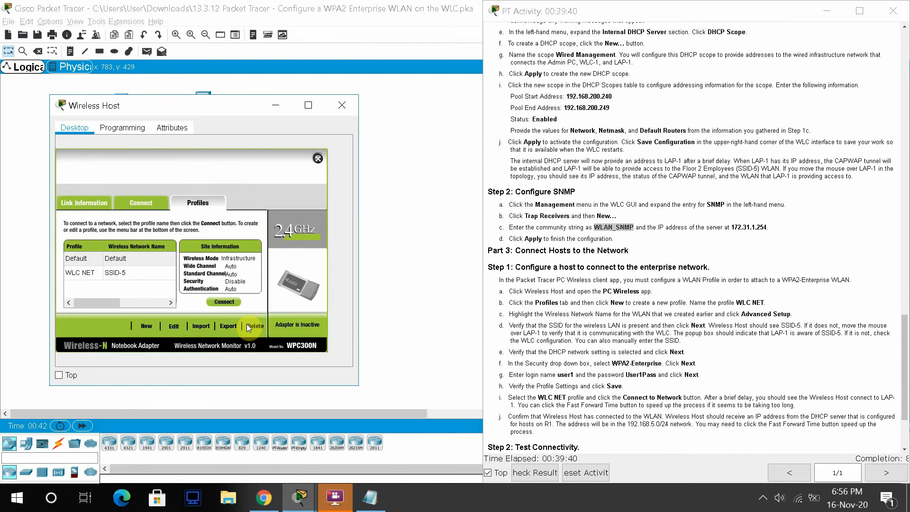
click(101, 274)
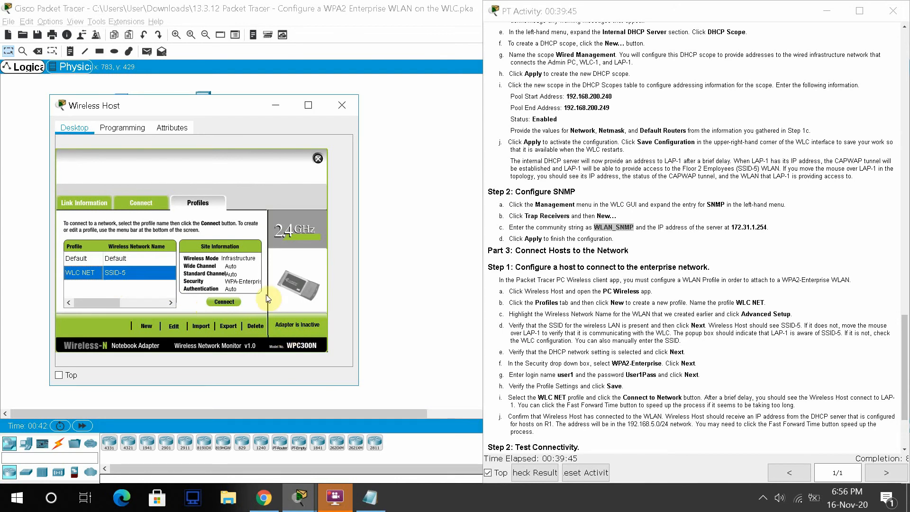
click(224, 301)
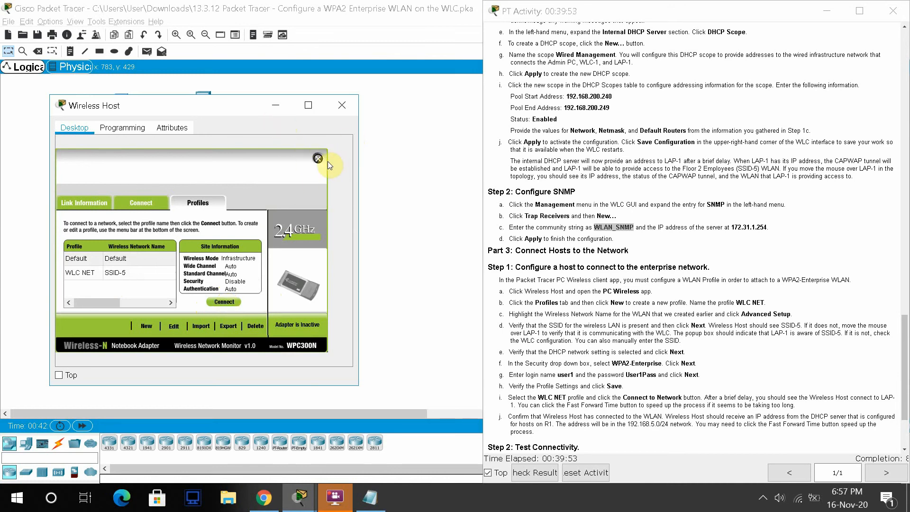
drag(224, 107, 240, 123)
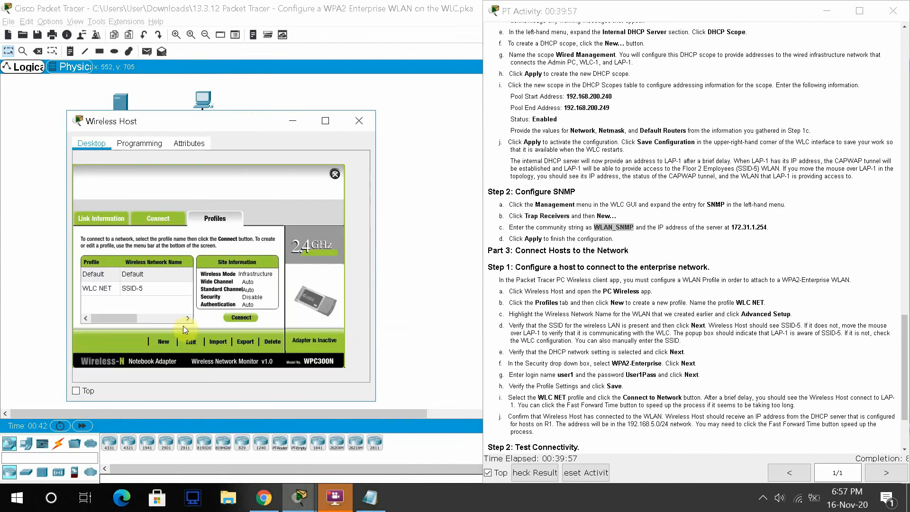
click(140, 291)
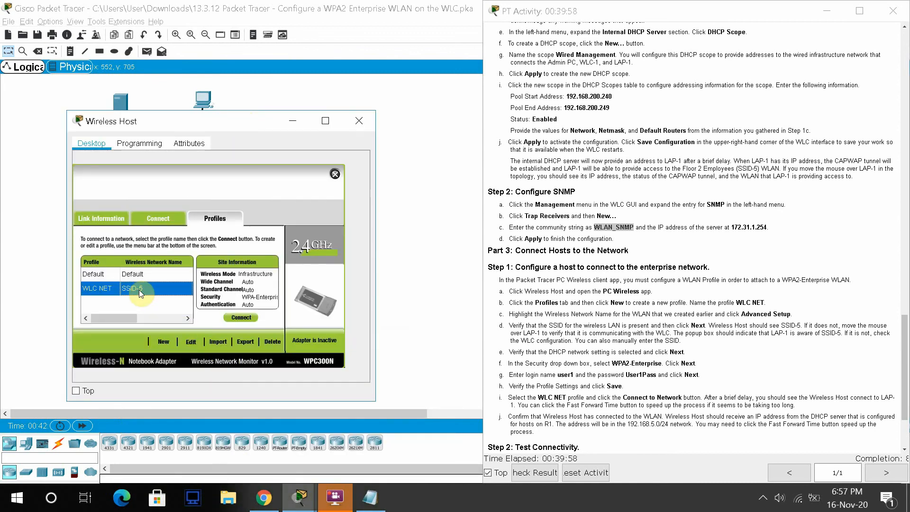
click(249, 314)
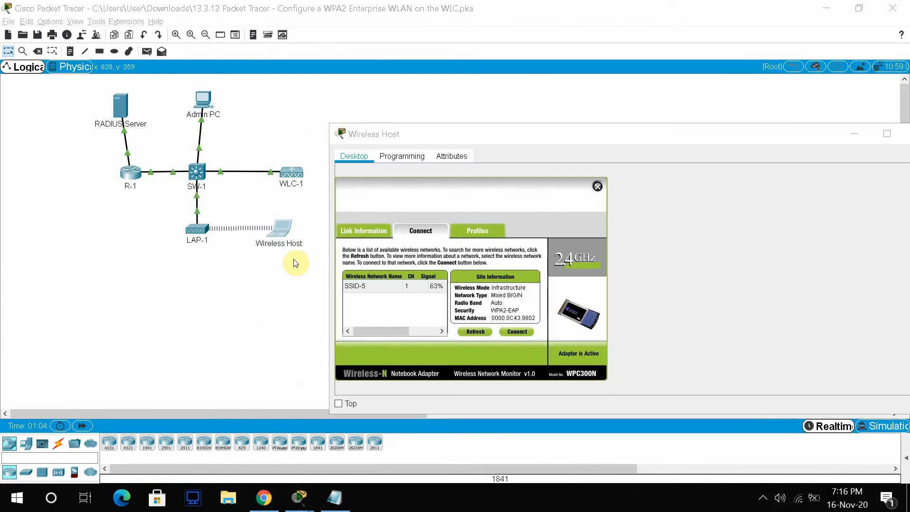
- Check SSID-5's connection: active adapter, channel 1, 63% signal, WPA2-EAP security
click(357, 286)
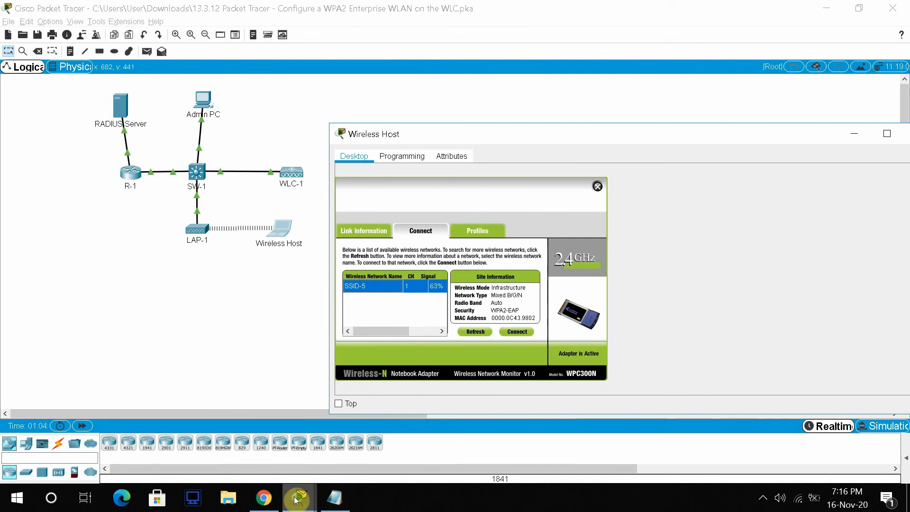
mouse_move(296, 500)
click(353, 453)
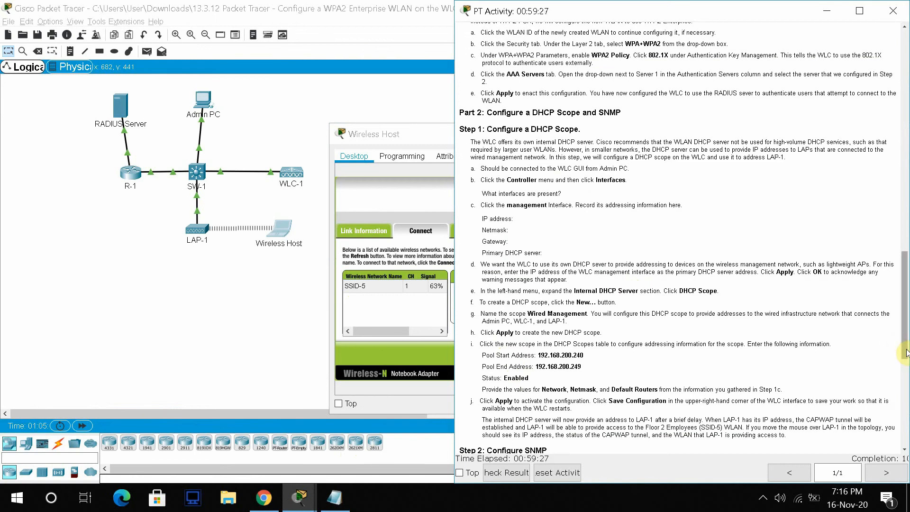
drag(906, 351, 906, 453)
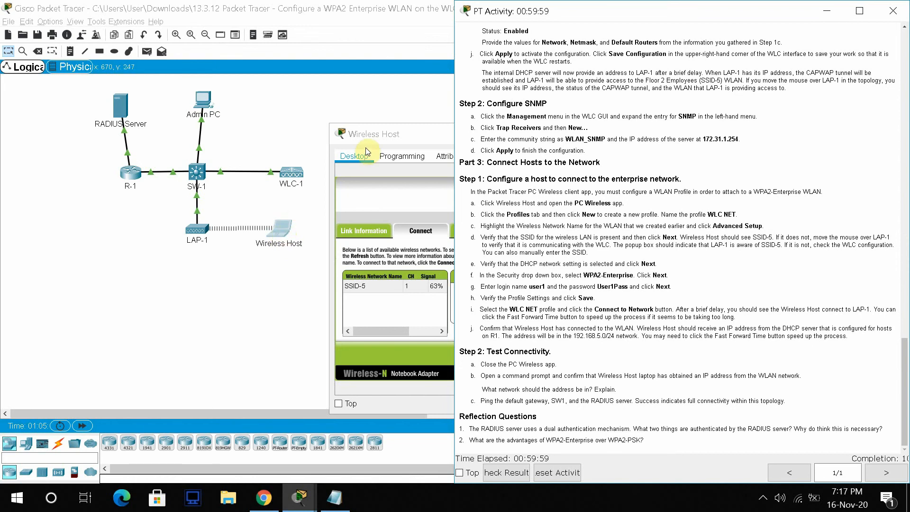
drag(385, 137, 189, 119)
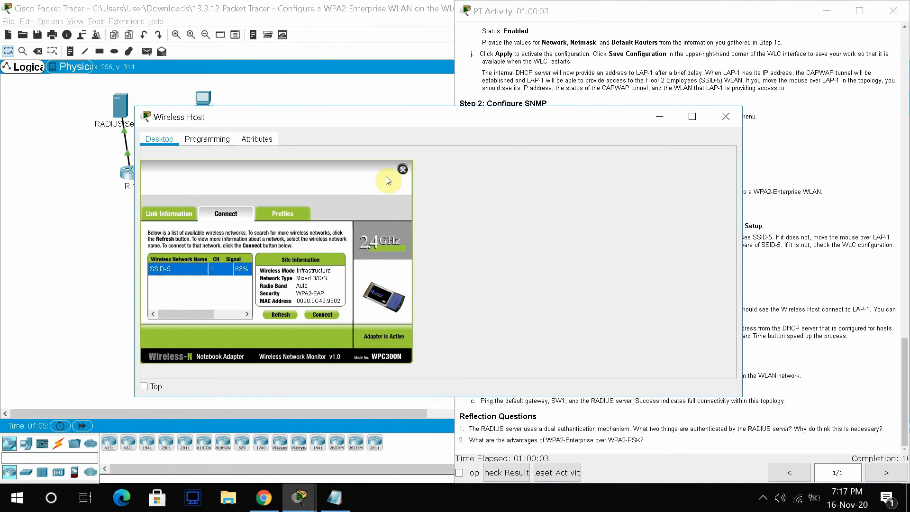
- Close PC Wireless and check that IP Configuration shows the DHCP address 192.168.5.2
click(403, 171)
click(191, 183)
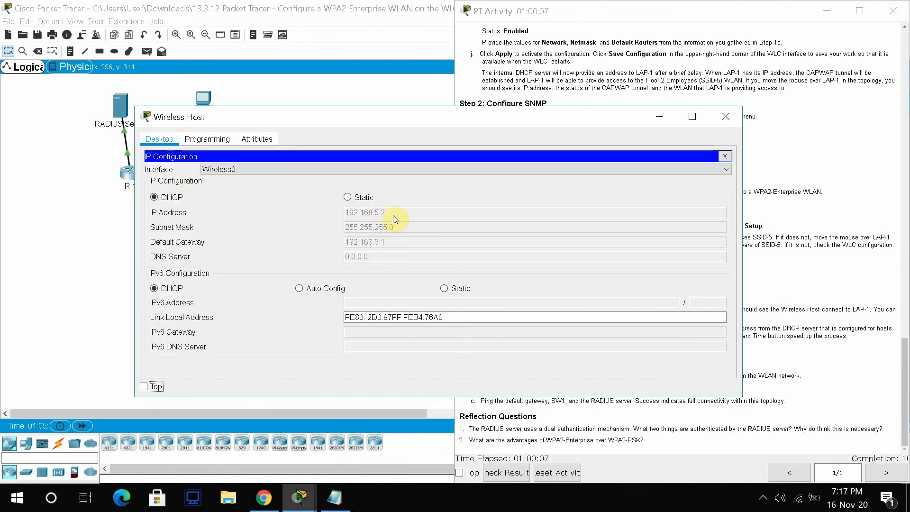
drag(384, 115, 289, 57)
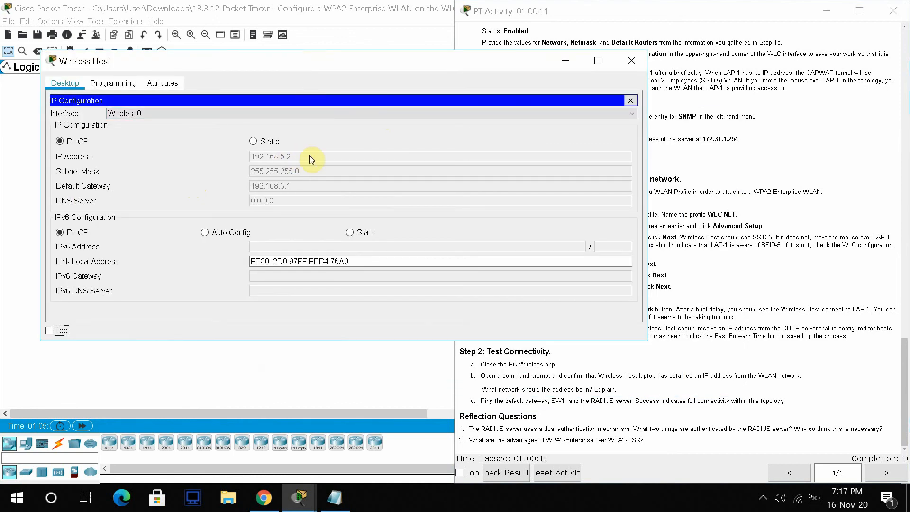
drag(306, 61, 268, 34)
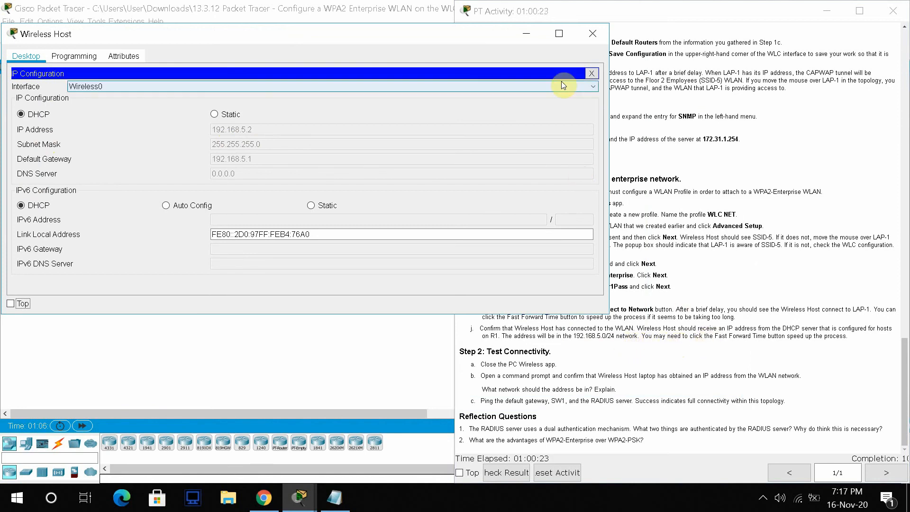
click(591, 75)
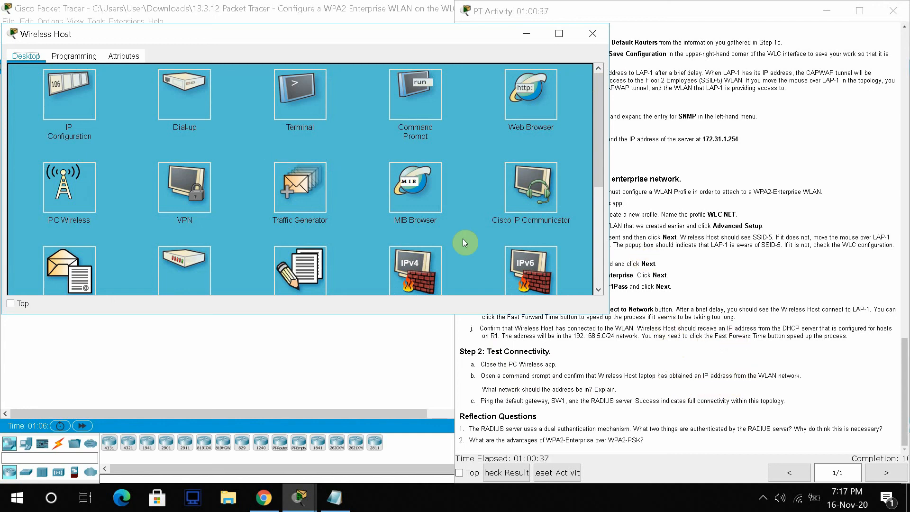
- Run ipconfig to show 192.168.5.2, mask 255.255.255.0, gateway 192.168.5.1, then bring up the Addressing Table
click(406, 98)
text(ipcofig)
key(BackSpace)
key(BackSpace)
key(BackSpace)
text(nfig)
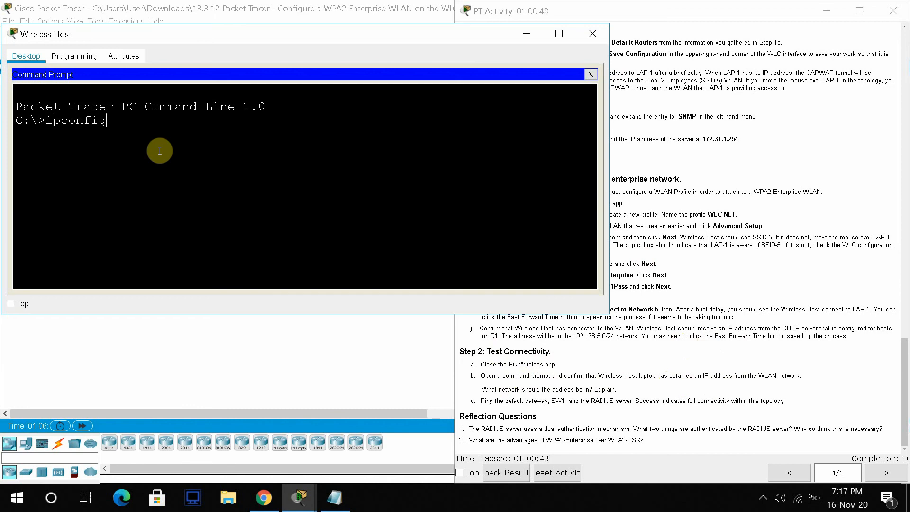
key(Return)
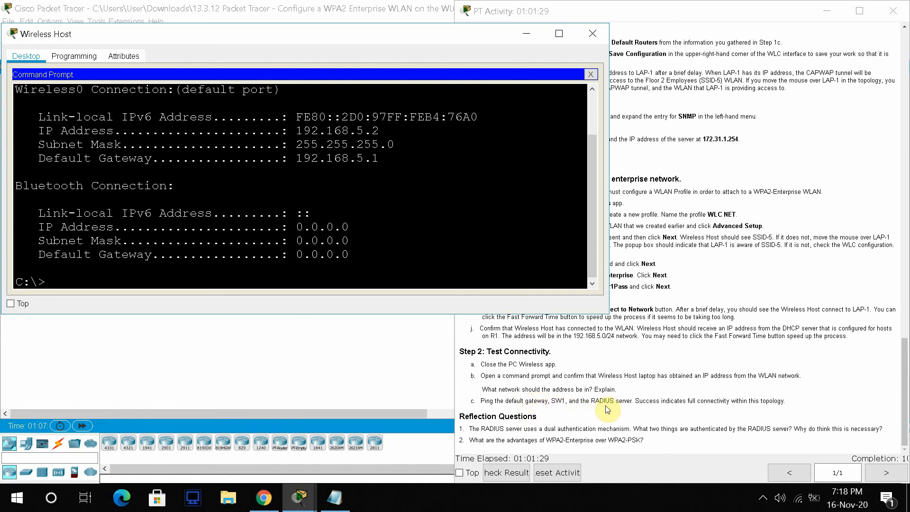
click(905, 350)
drag(905, 351, 869, 61)
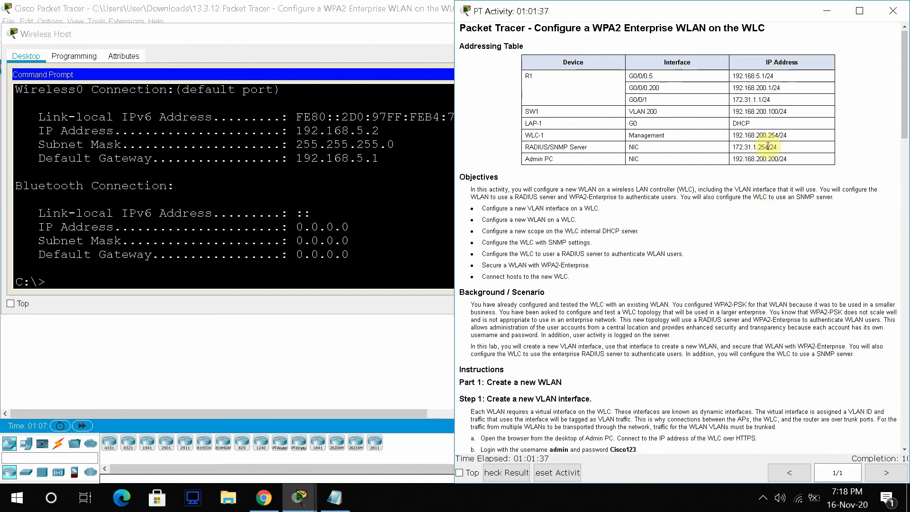
- Ping SW1 at 192.168.200.100 using the address copied from the Addressing Table
drag(770, 147, 745, 147)
click(751, 144)
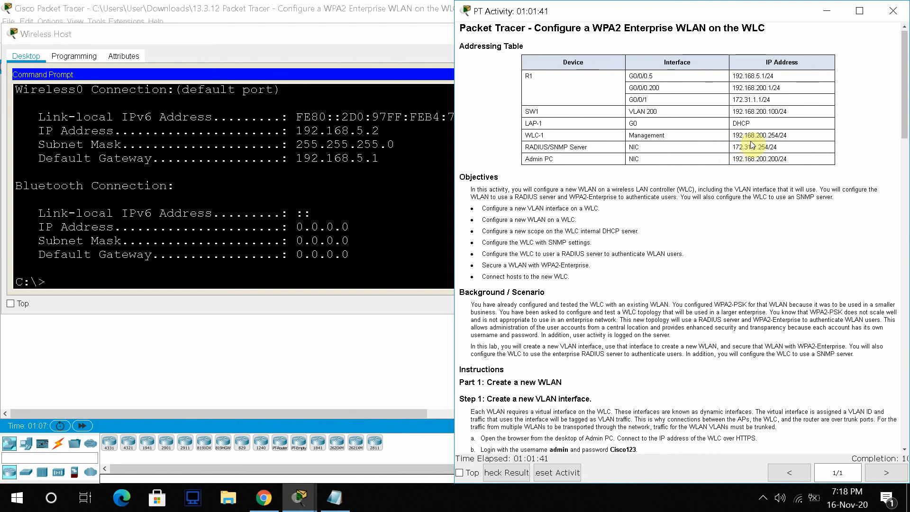
drag(779, 112, 736, 112)
key(ctrl+c)
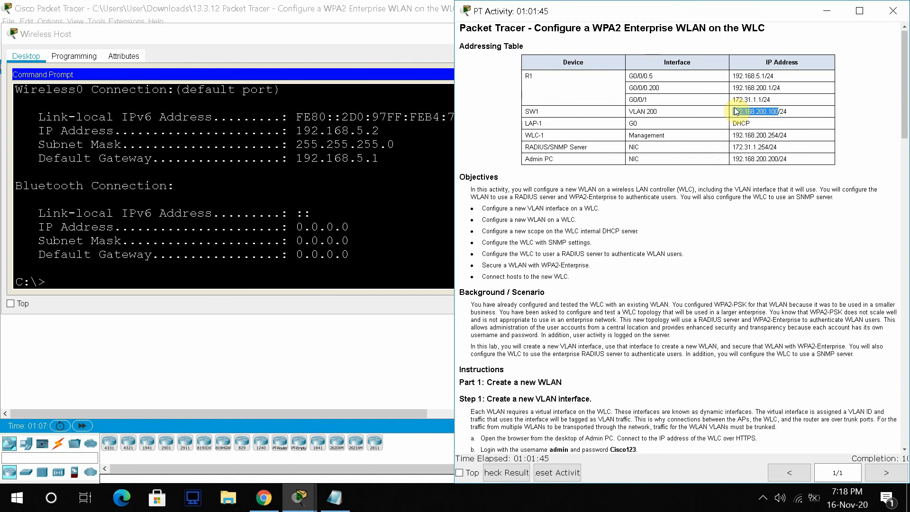
click(46, 282)
text(ping)
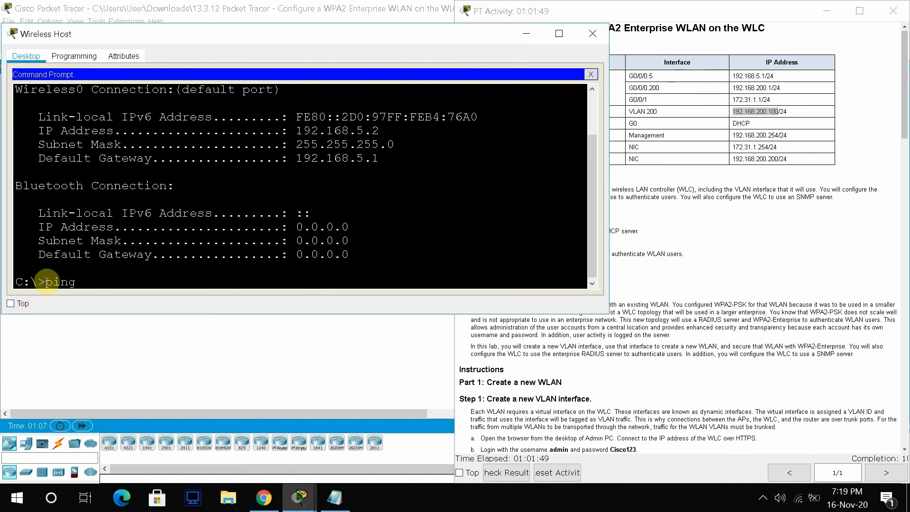
right_click(101, 284)
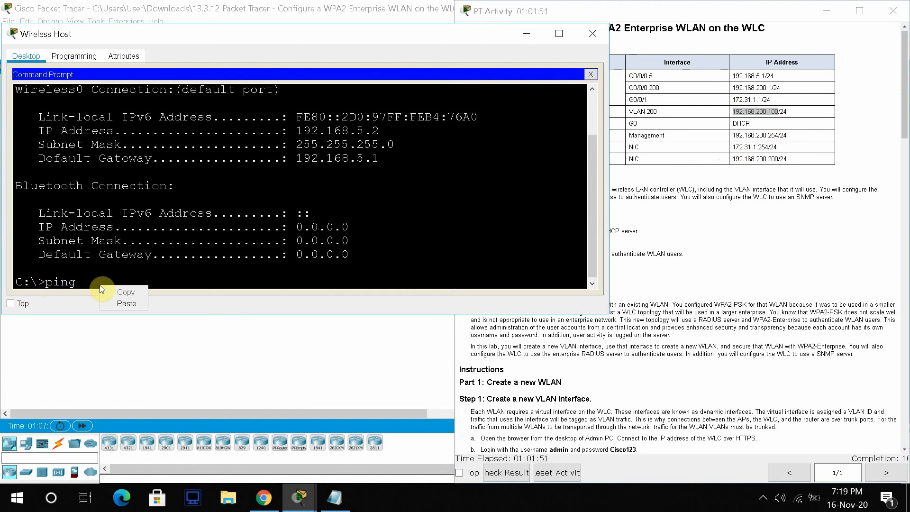
click(129, 307)
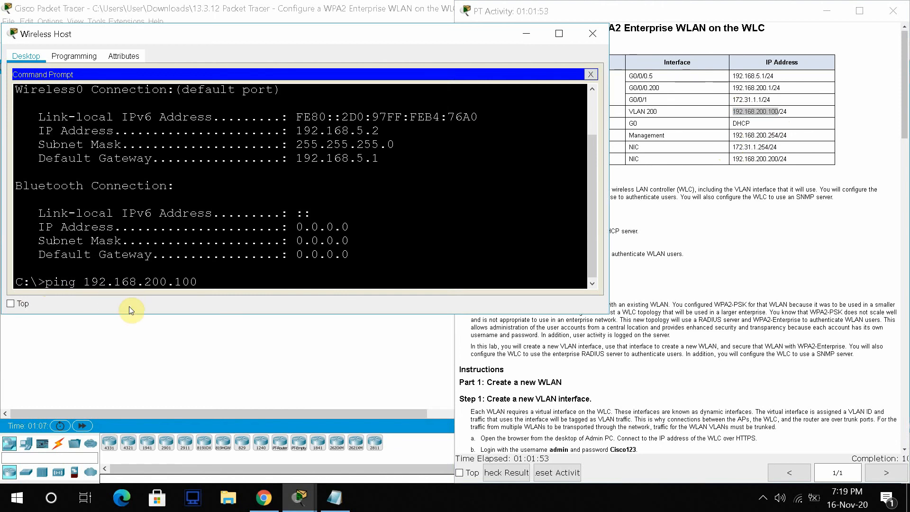
key(Return)
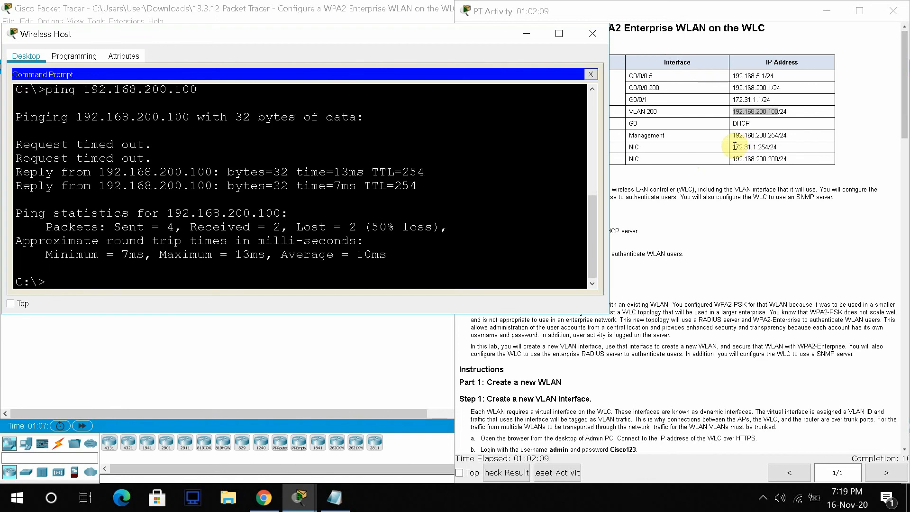
- Ping the RADIUS server at 172.31.1.254, getting 4 of 4 replies
drag(734, 146, 769, 147)
key(ctrl+c)
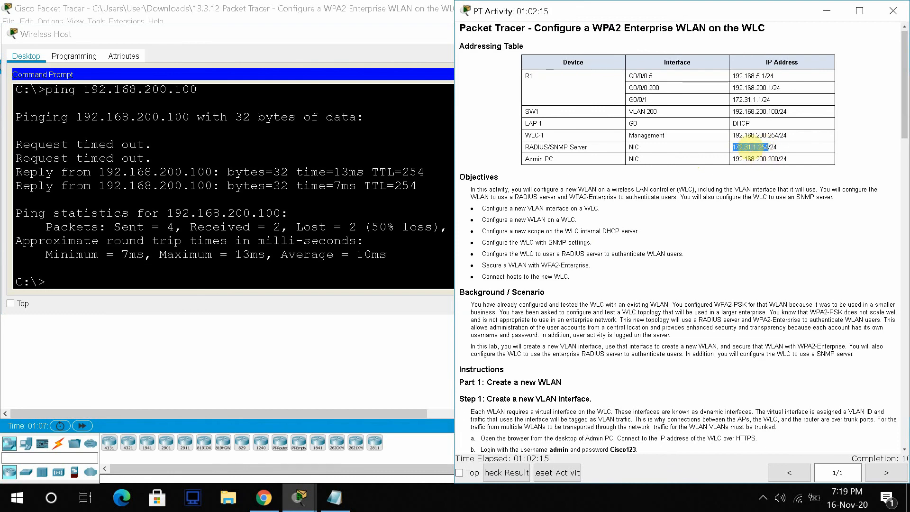
click(53, 282)
text(ping)
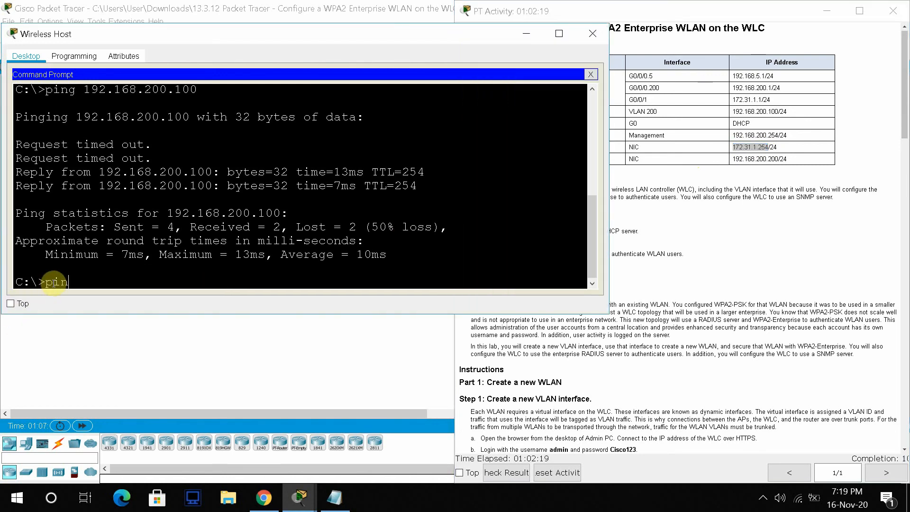
right_click(103, 282)
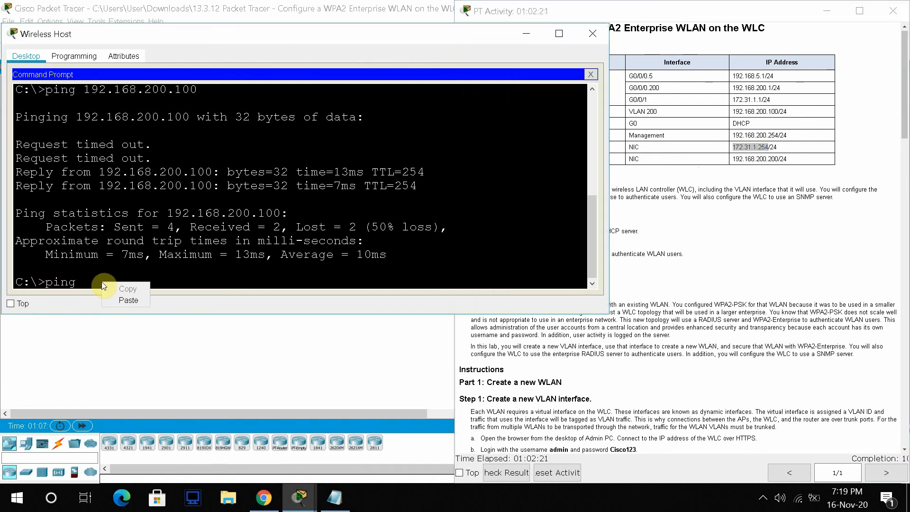
click(134, 304)
key(Return)
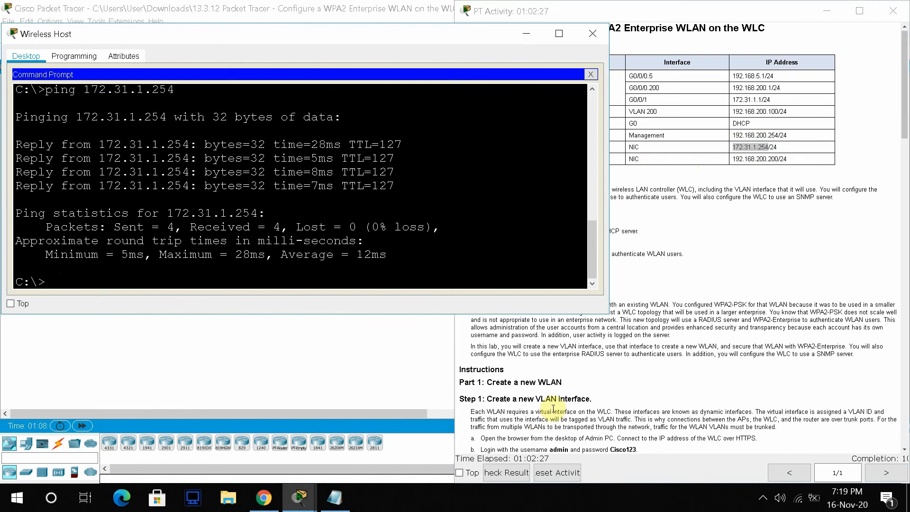
- Unsnap the activity instructions window and bring it in front of the full network topology
click(546, 9)
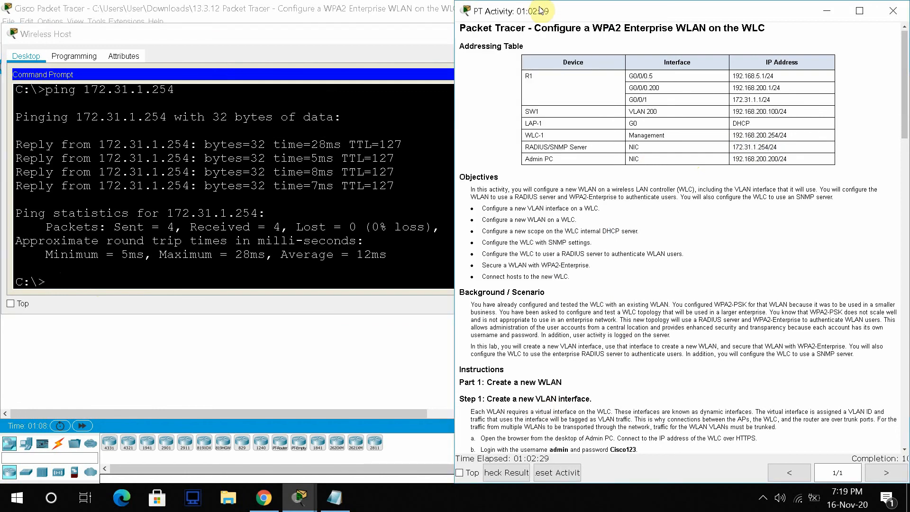
drag(532, 3, 416, 19)
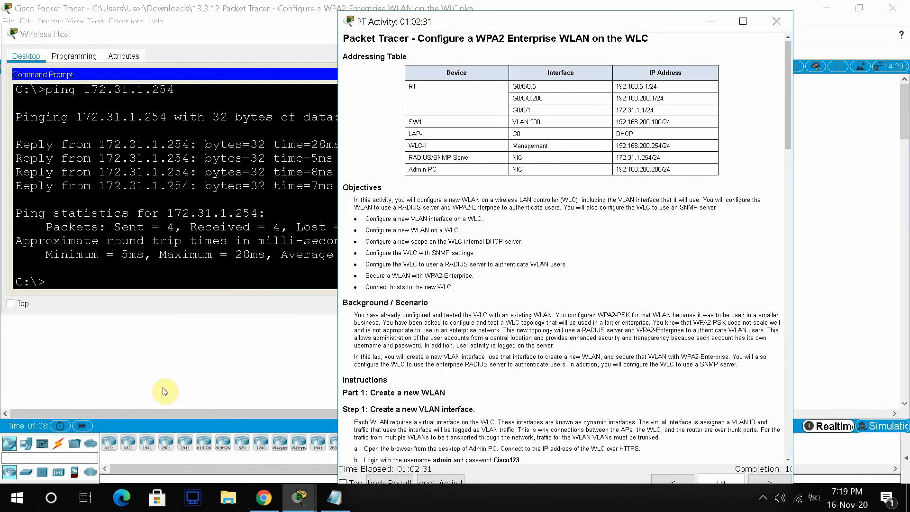
click(179, 376)
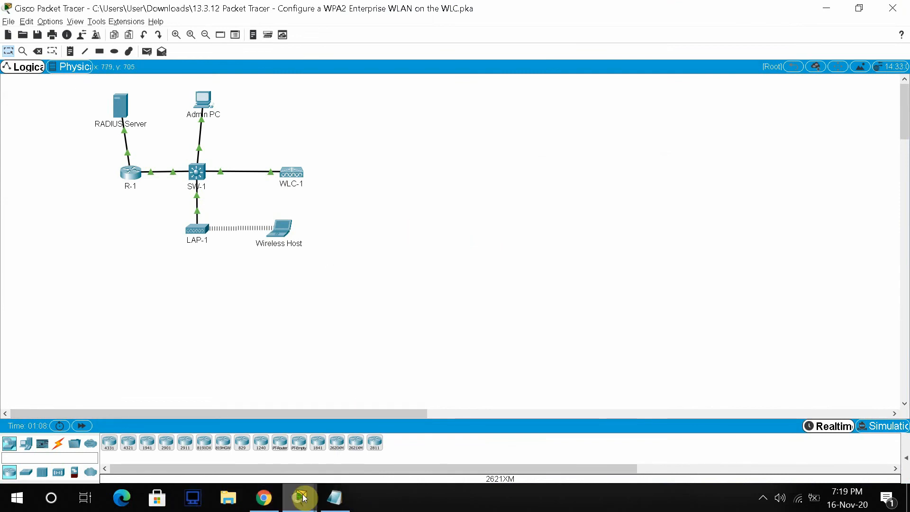
mouse_move(304, 495)
click(346, 429)
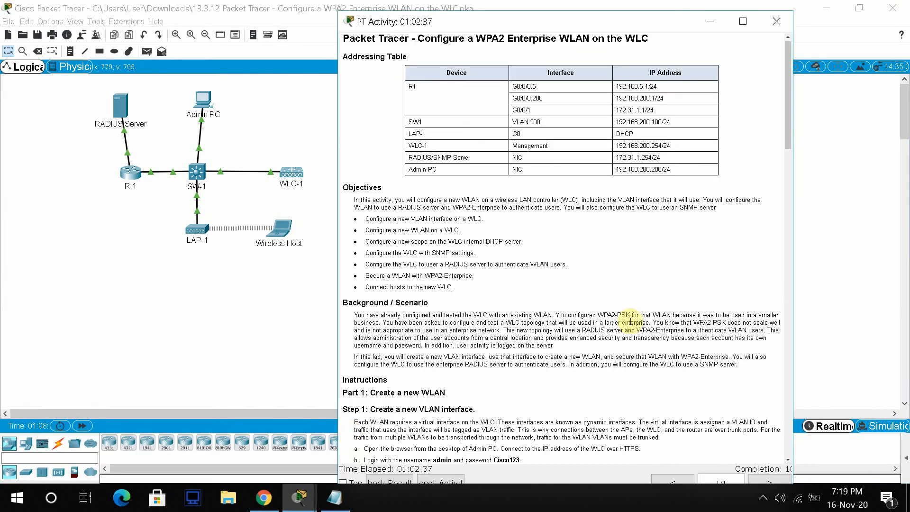
- Widen the activity instructions window and scroll down to Part 1's first step
drag(796, 353, 855, 353)
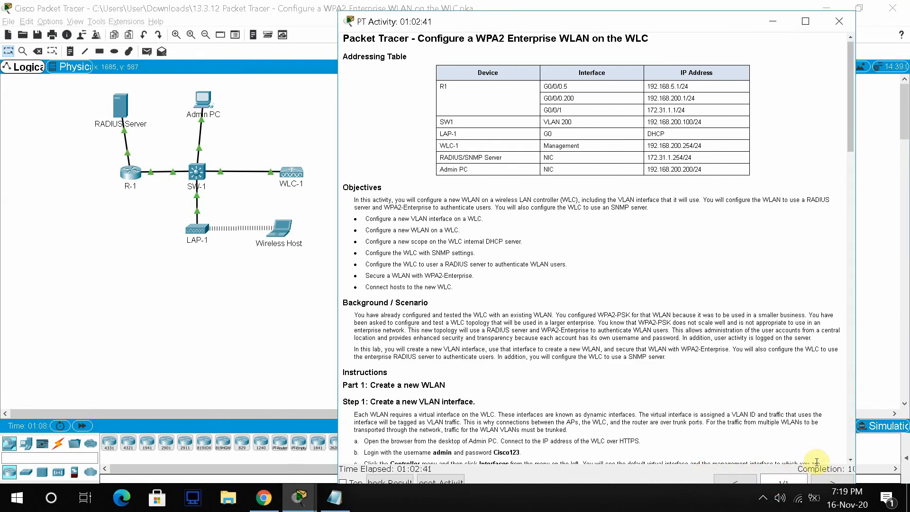
drag(856, 467, 885, 460)
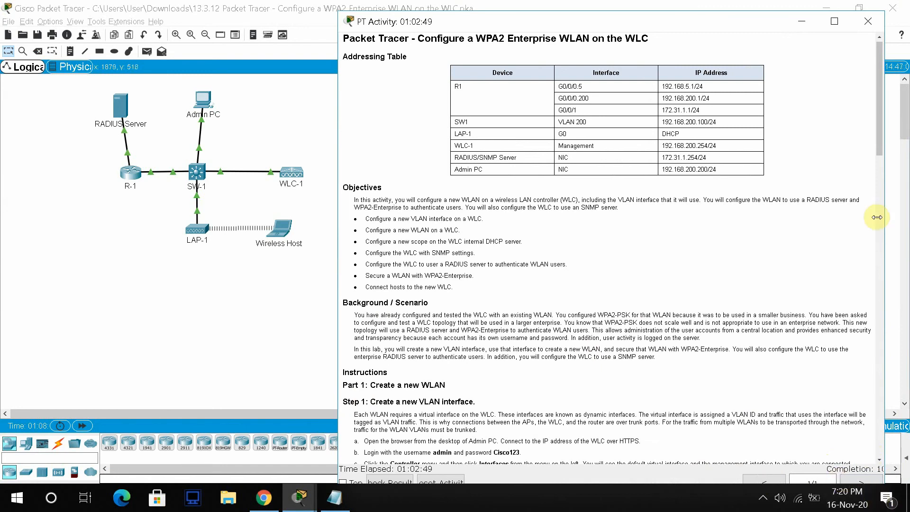
drag(883, 104, 884, 214)
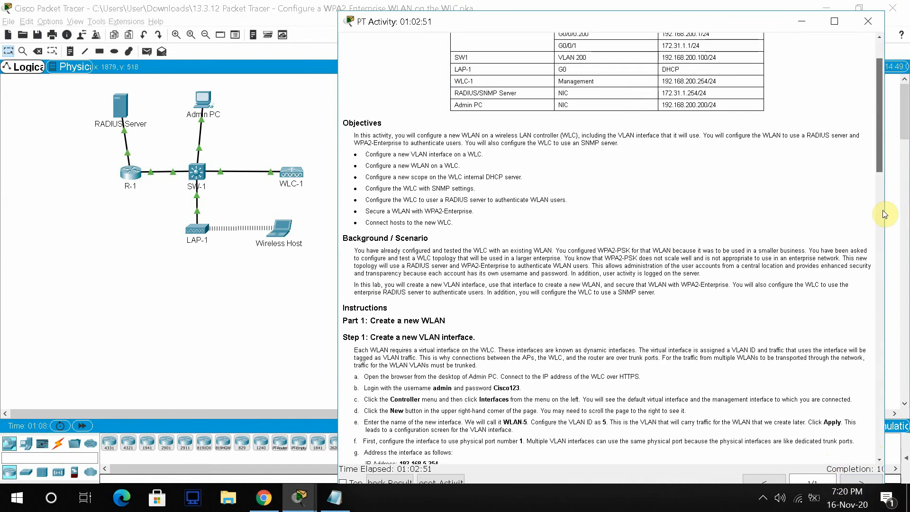
scroll(882, 214, down, 2)
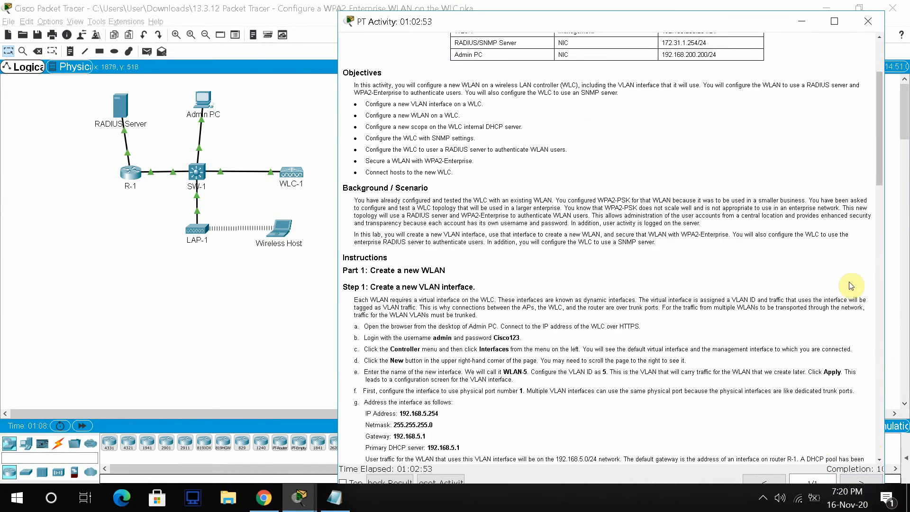